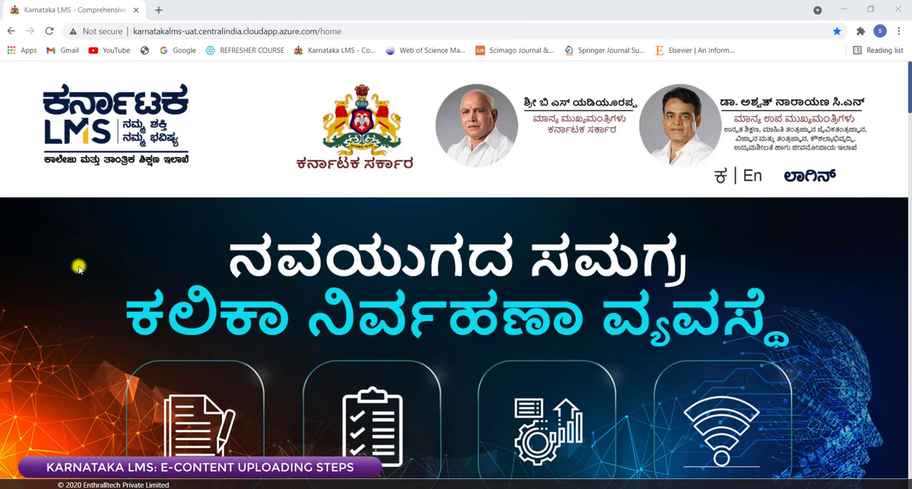
Step: Log in to the Karnataka LMS with the user ID, the account password and Tumkur University as the university
{"action": "left_click", "coordinate": [360, 32]}
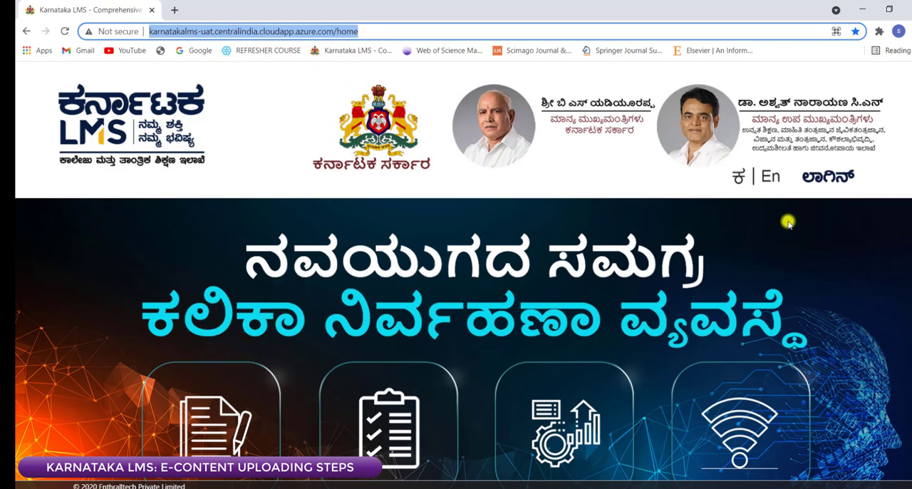
{"action": "left_click", "coordinate": [827, 178]}
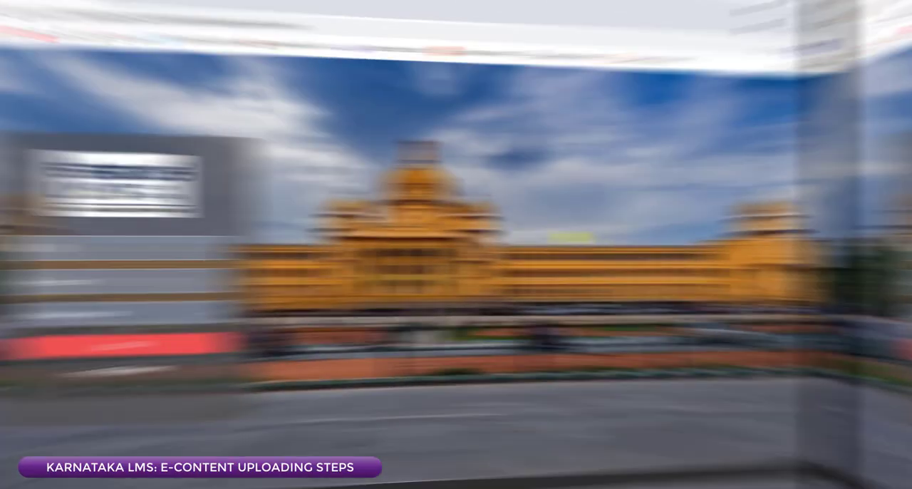
{"action": "type", "text": "833"}
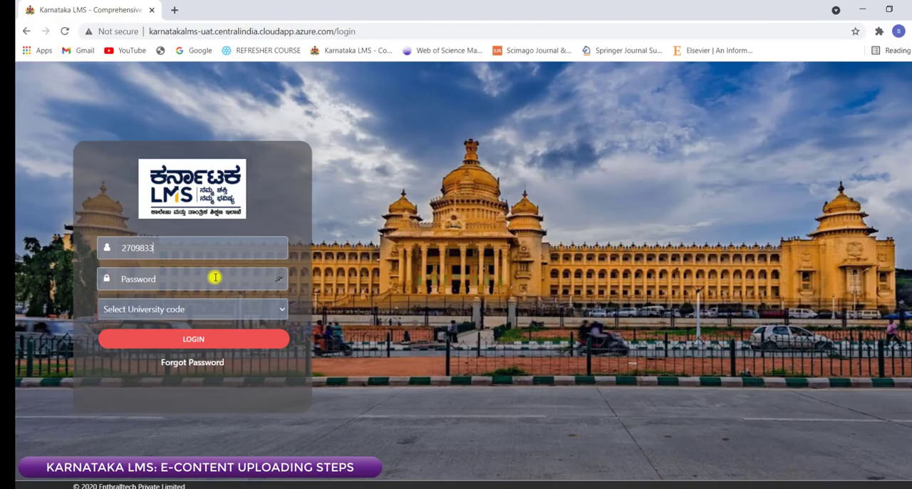
{"action": "left_click", "coordinate": [203, 283]}
{"action": "type", "text": "****"}
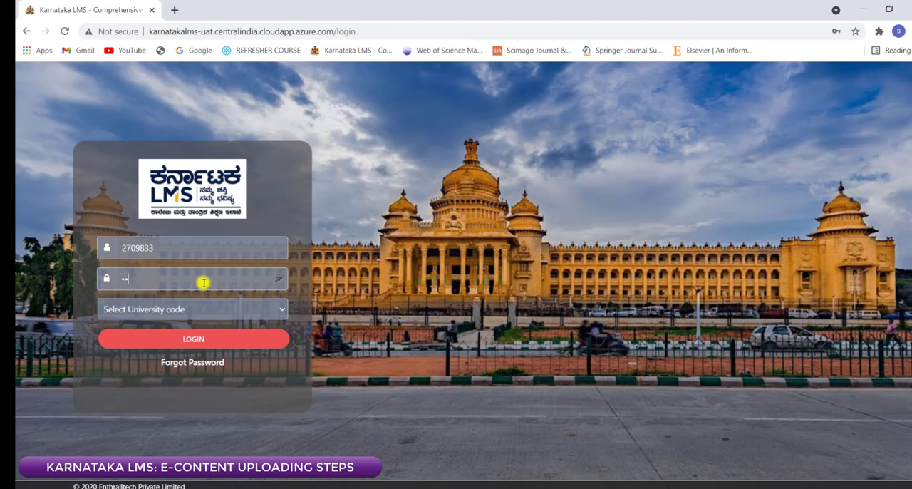
{"action": "type", "text": "*****"}
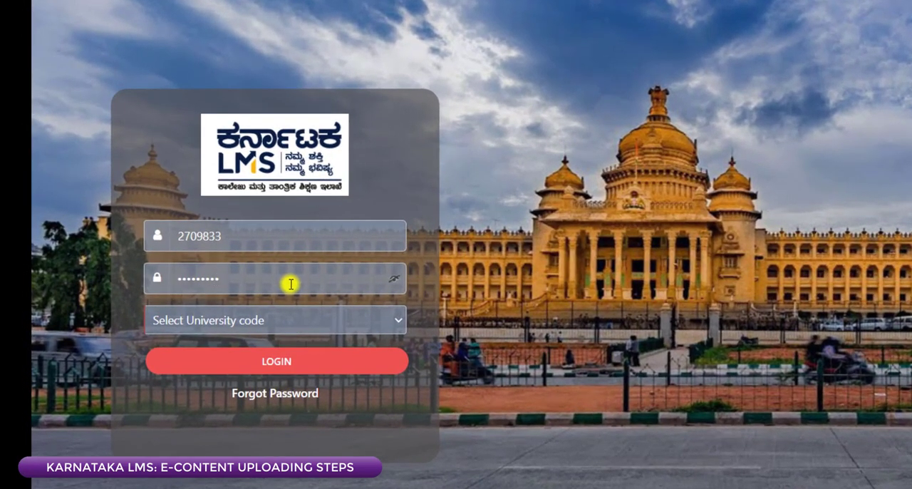
{"action": "left_click", "coordinate": [234, 320]}
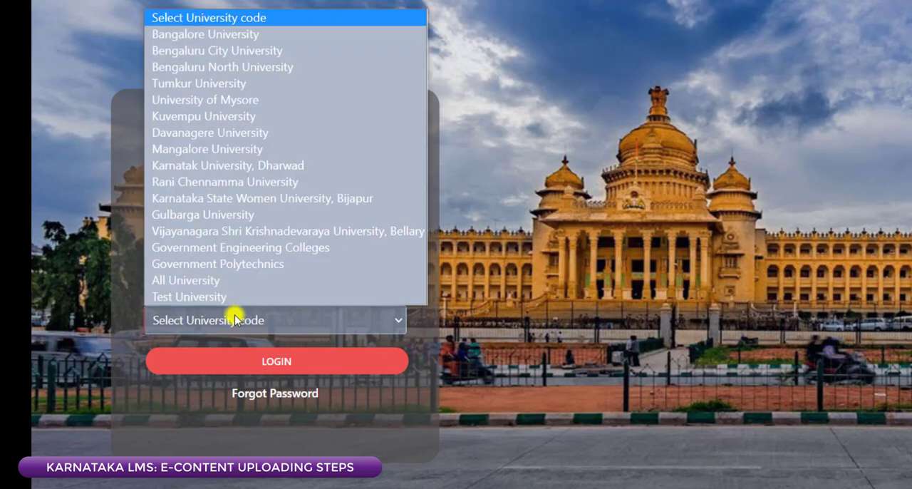
{"action": "left_click", "coordinate": [234, 83]}
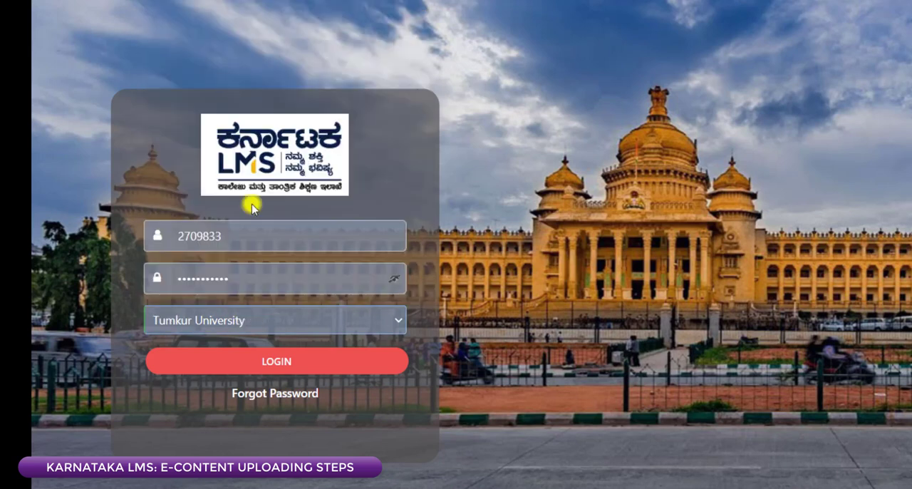
{"action": "left_click", "coordinate": [241, 362]}
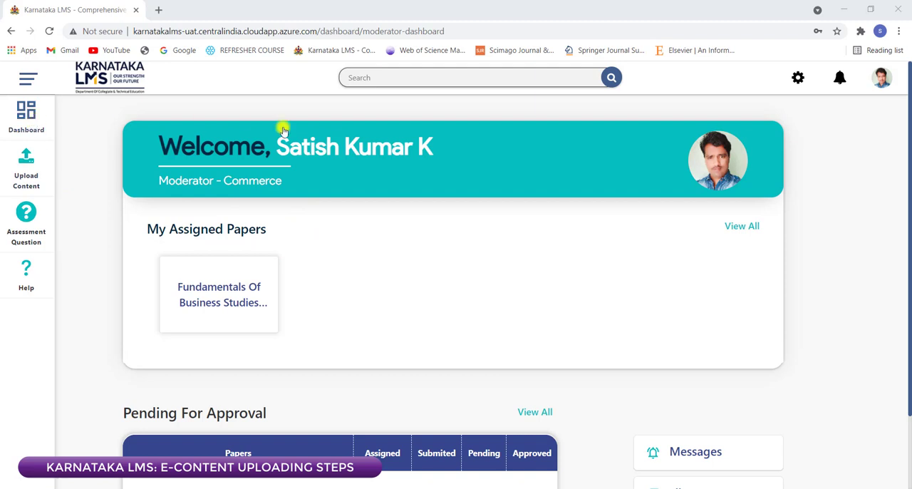
Step: Review the account profile's basic and additional information and view the profile picture upload dialog without choosing a file
{"action": "left_click", "coordinate": [329, 151]}
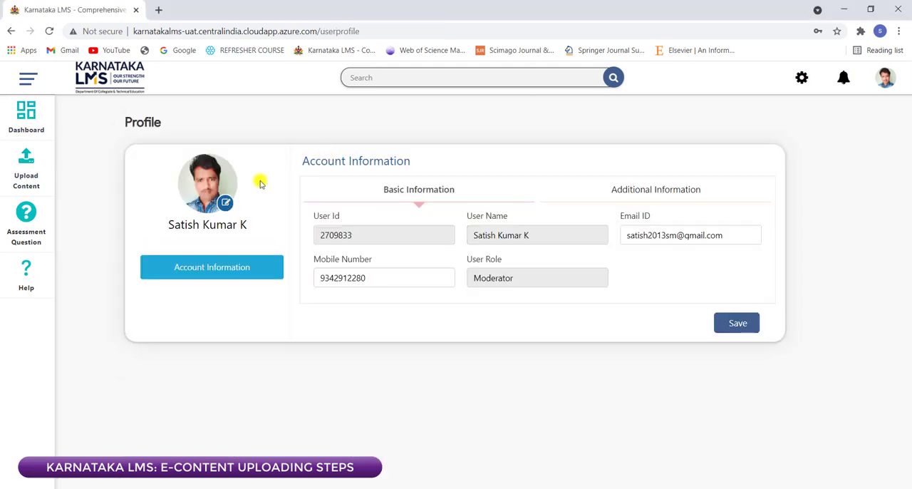
{"action": "left_click", "coordinate": [644, 197]}
{"action": "left_click", "coordinate": [429, 193]}
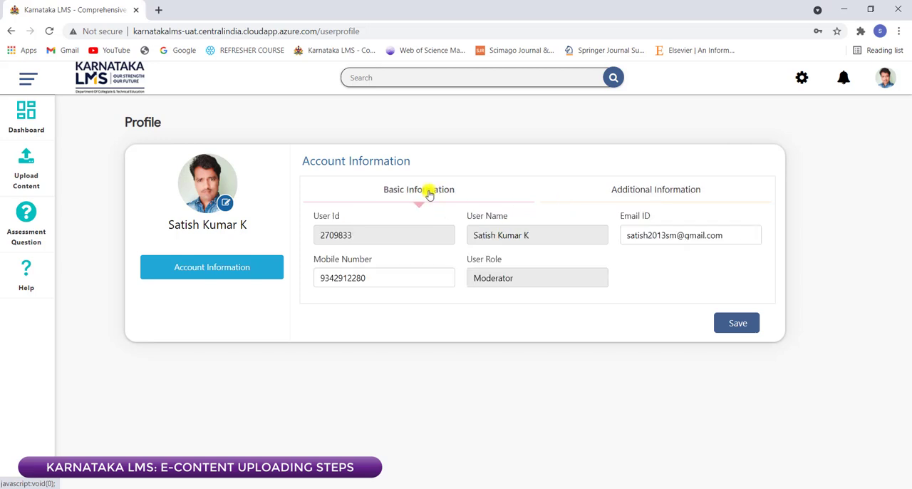
{"action": "left_click", "coordinate": [370, 278]}
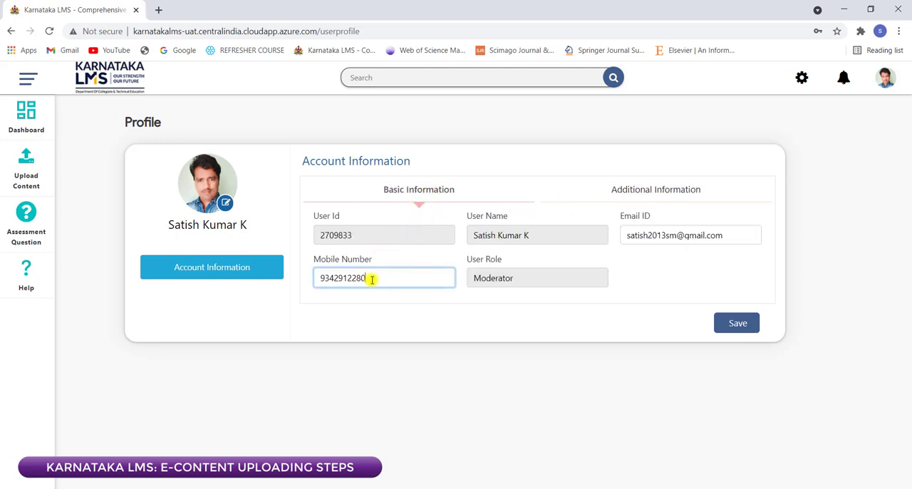
{"action": "left_click", "coordinate": [728, 236]}
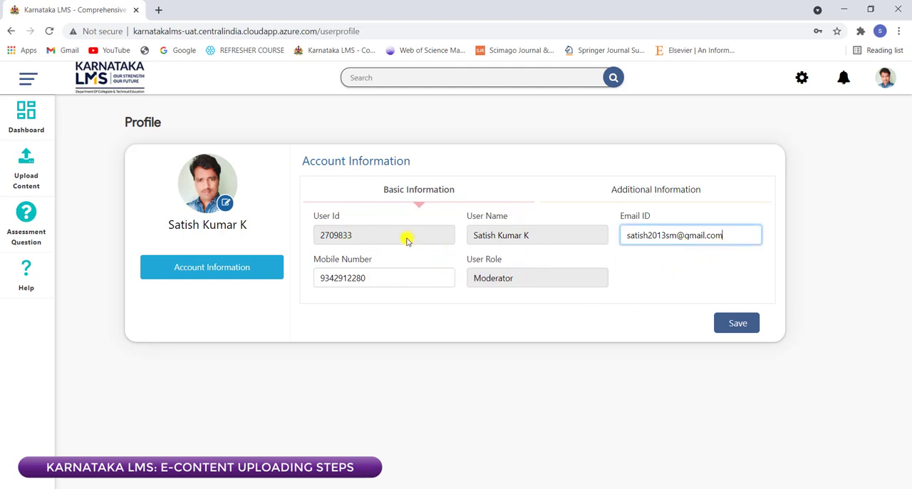
{"action": "left_click", "coordinate": [616, 196]}
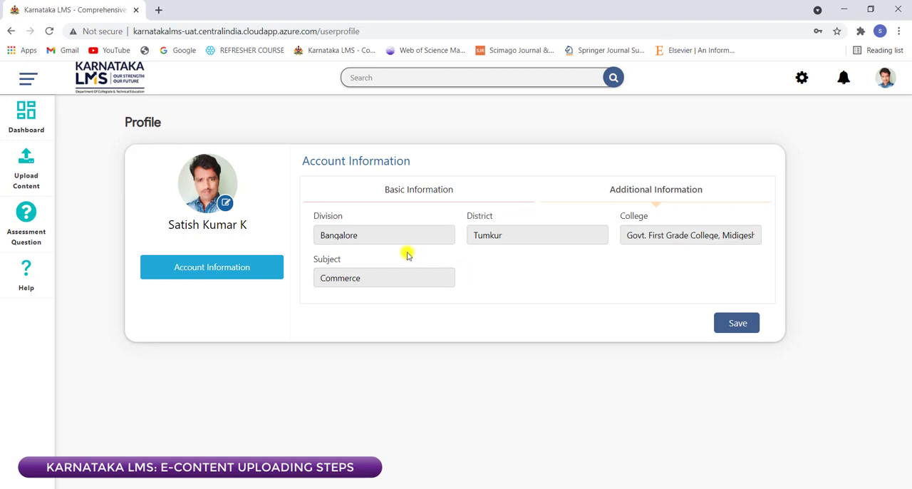
{"action": "left_click", "coordinate": [225, 205]}
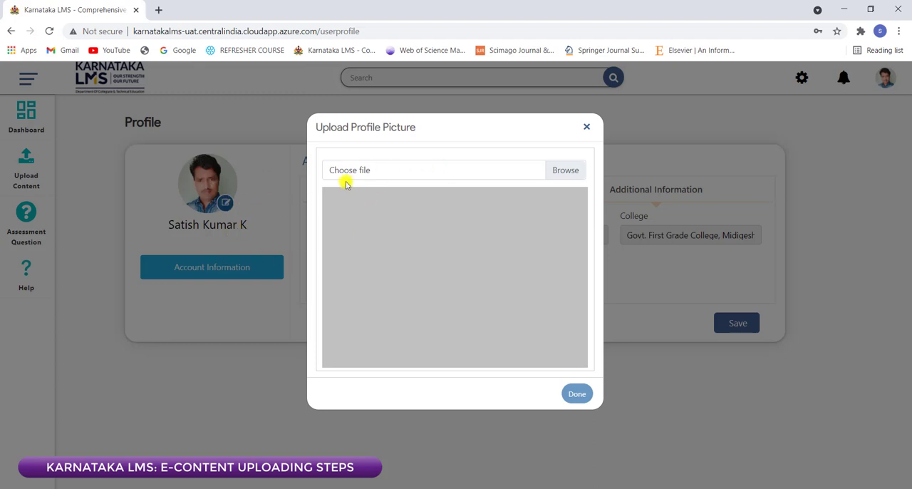
{"action": "left_click", "coordinate": [585, 126]}
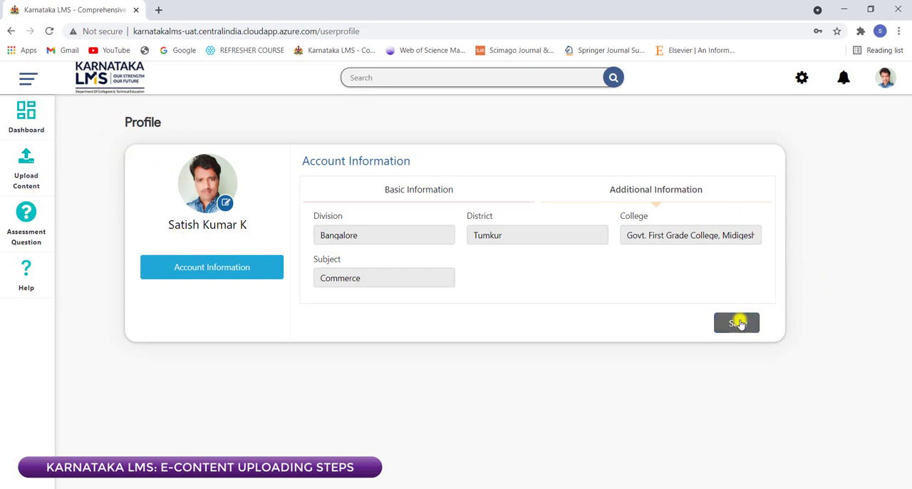
Step: View the details of the assigned paper Fundamentals Of Business Studies And Accountancy from the dashboard
{"action": "left_click", "coordinate": [26, 114]}
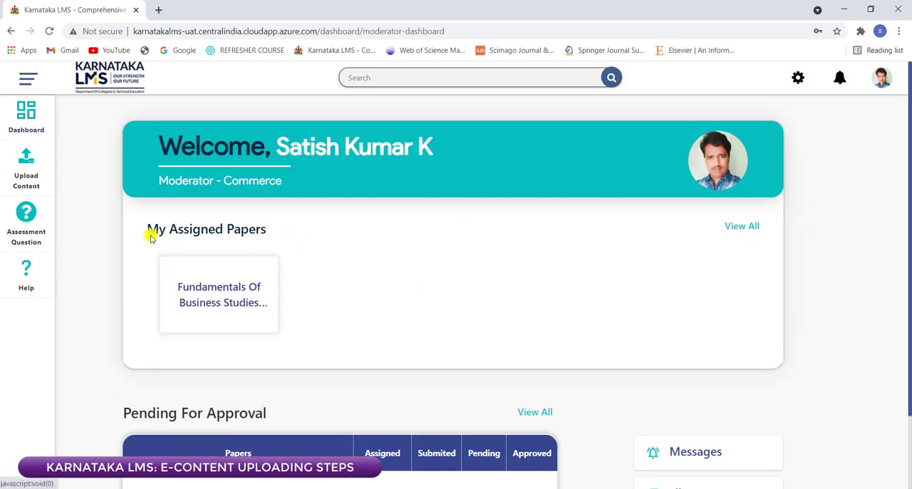
{"action": "left_click", "coordinate": [230, 307]}
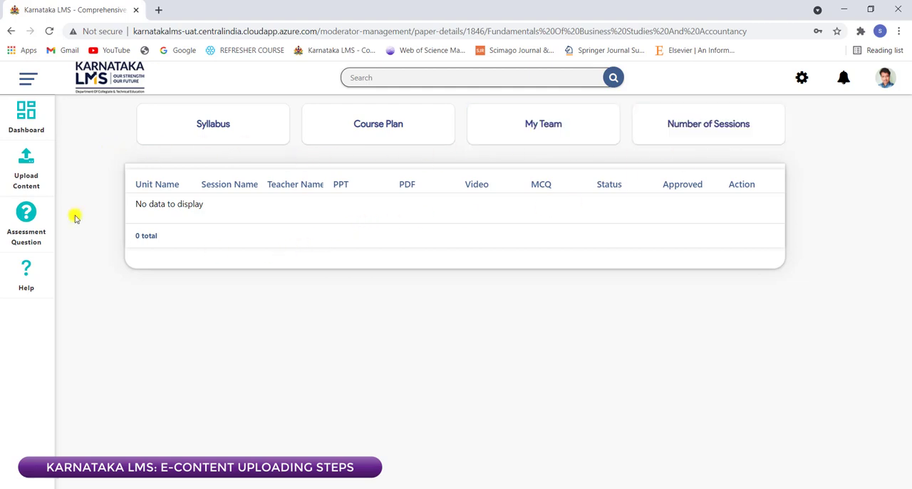
{"action": "left_click", "coordinate": [25, 119]}
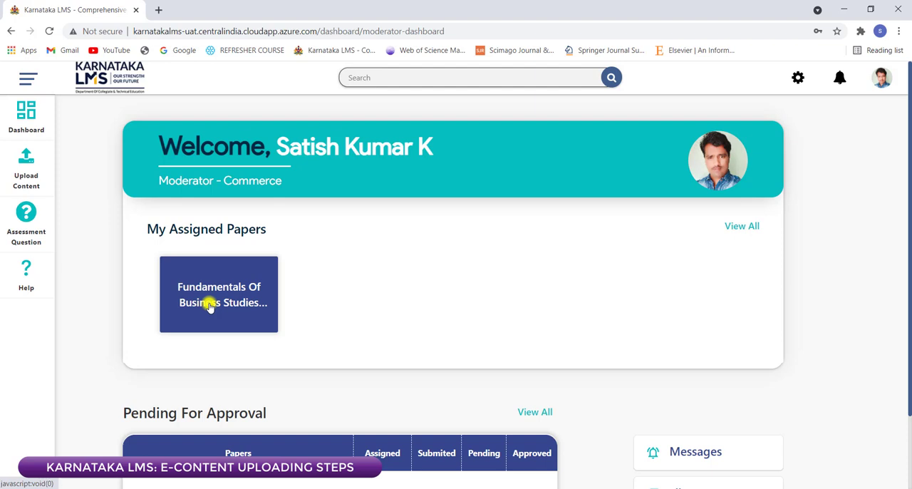
{"action": "left_click", "coordinate": [209, 307]}
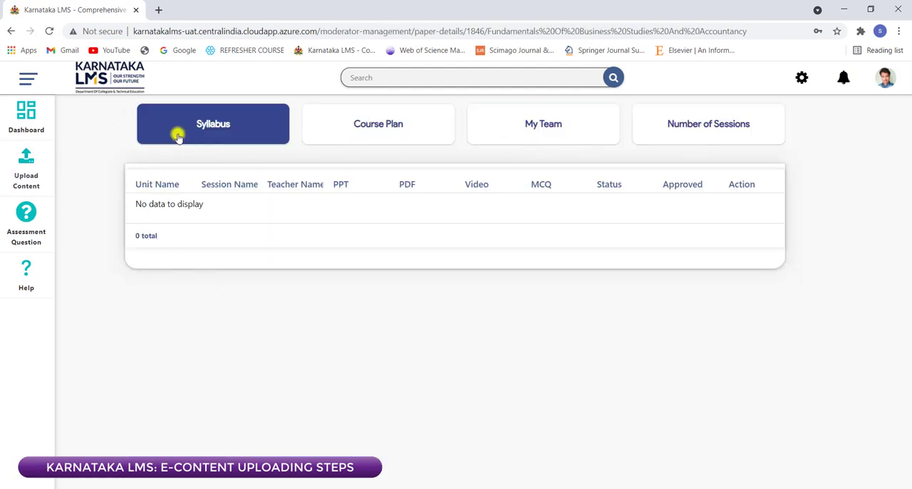
Step: Start a new unit in the unit master for semester 2 and the paper Fundamentals Of Business Studies And Accountancy
{"action": "left_click", "coordinate": [801, 81]}
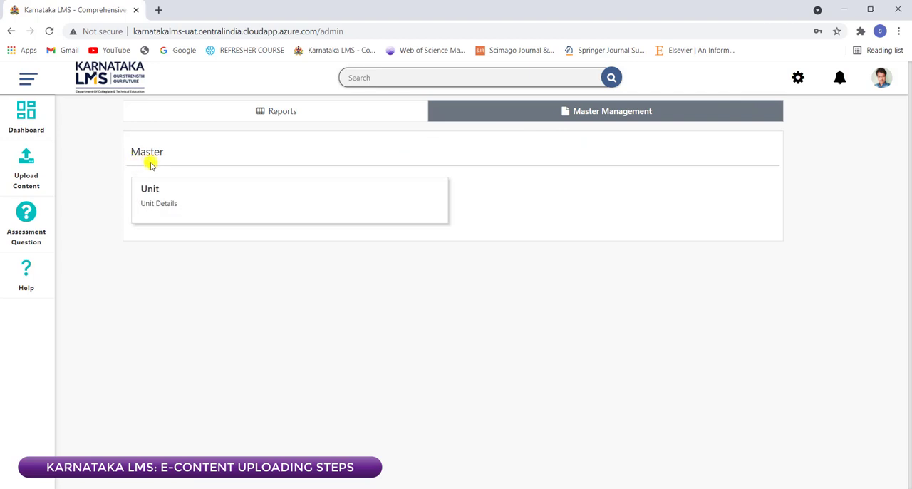
{"action": "left_click", "coordinate": [151, 207]}
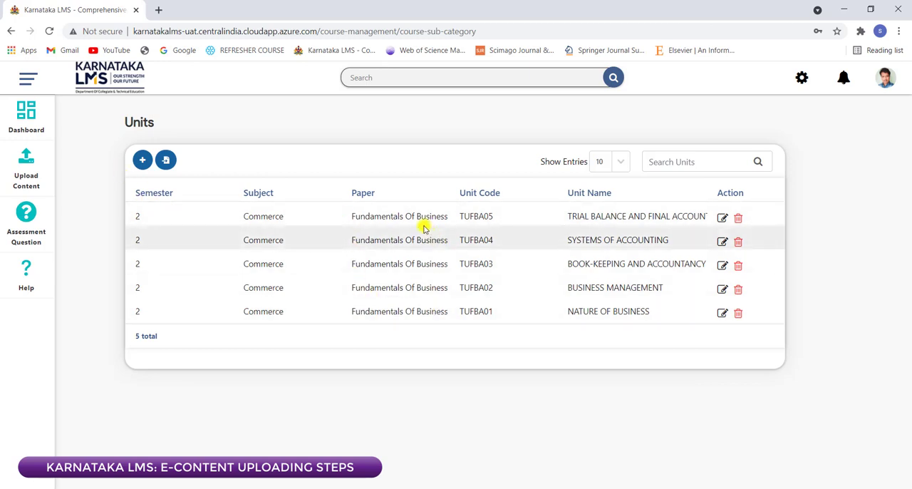
{"action": "left_click", "coordinate": [142, 160]}
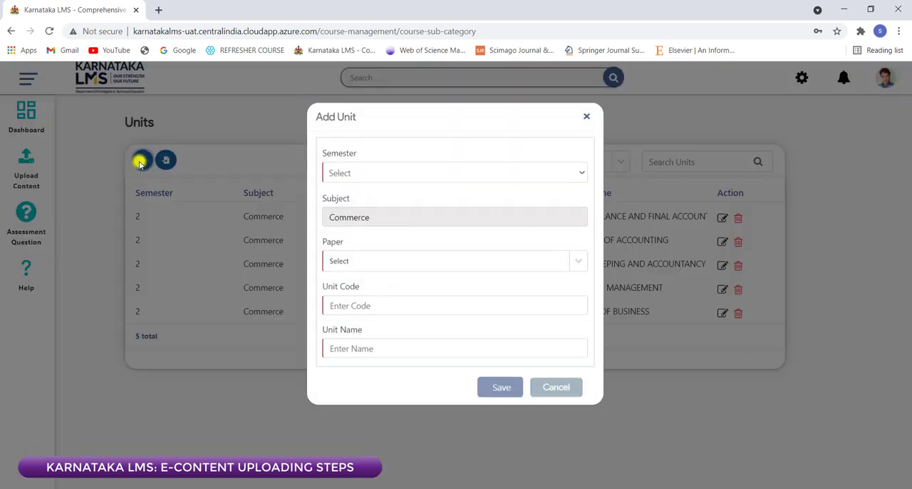
{"action": "left_click", "coordinate": [342, 180]}
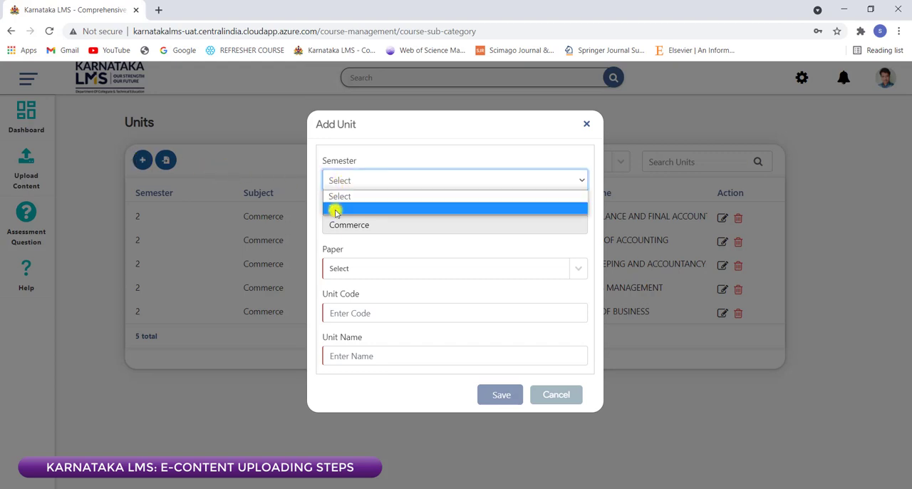
{"action": "left_click", "coordinate": [334, 211]}
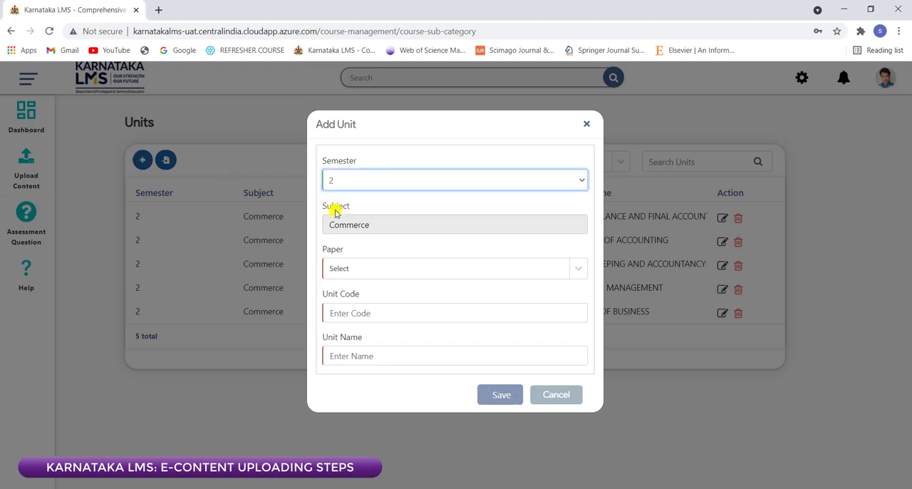
{"action": "left_click", "coordinate": [347, 272]}
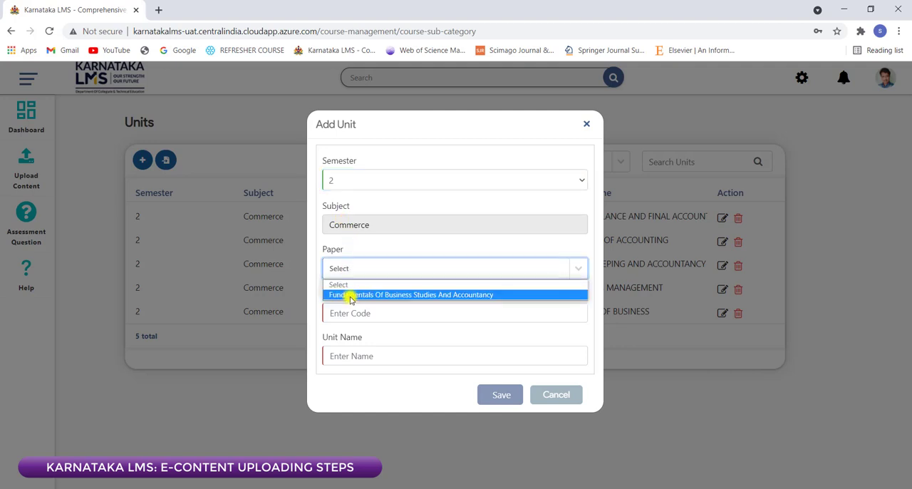
{"action": "left_click", "coordinate": [349, 296]}
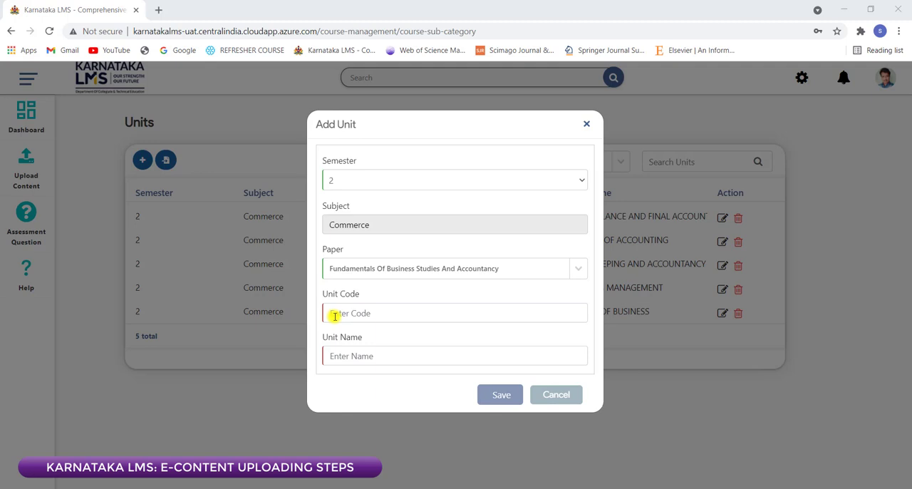
Step: Give the new unit the code TUFBA001 and the name RECENT DEVELOPMENTS IN ACCOUNTING, and save it
{"action": "left_click", "coordinate": [334, 316]}
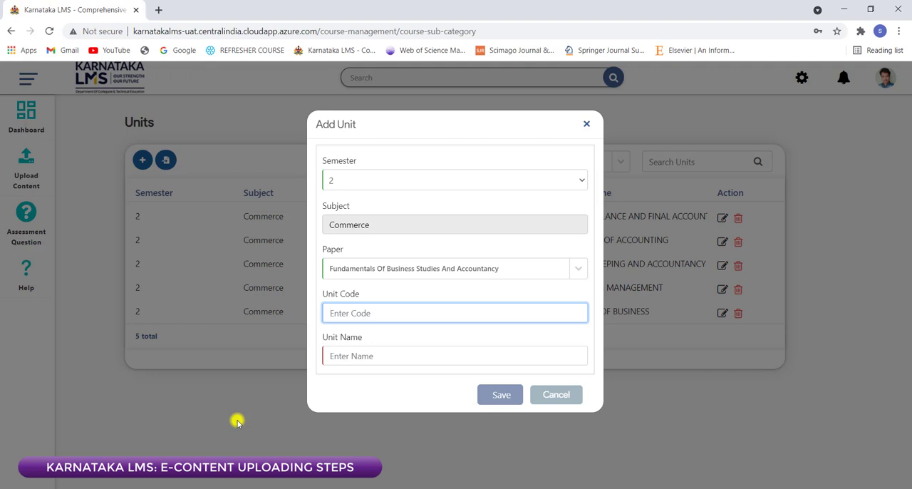
{"action": "type", "text": "TUFBA"}
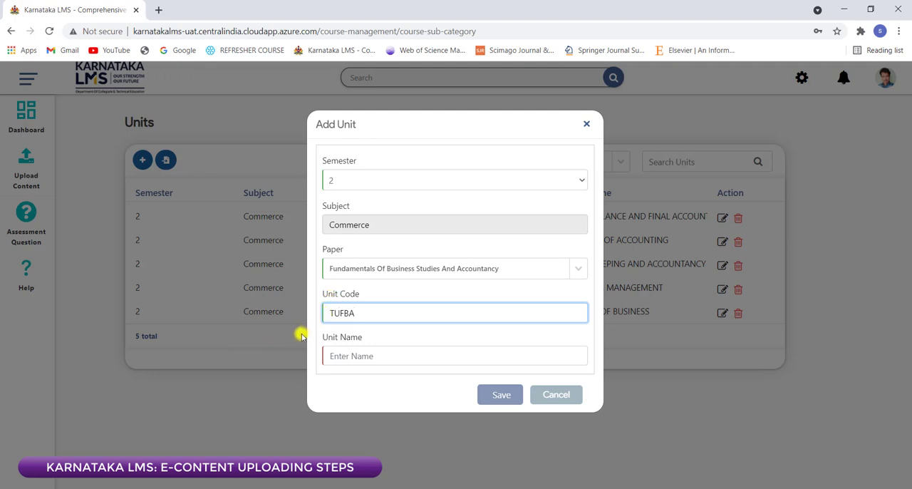
{"action": "type", "text": "0"}
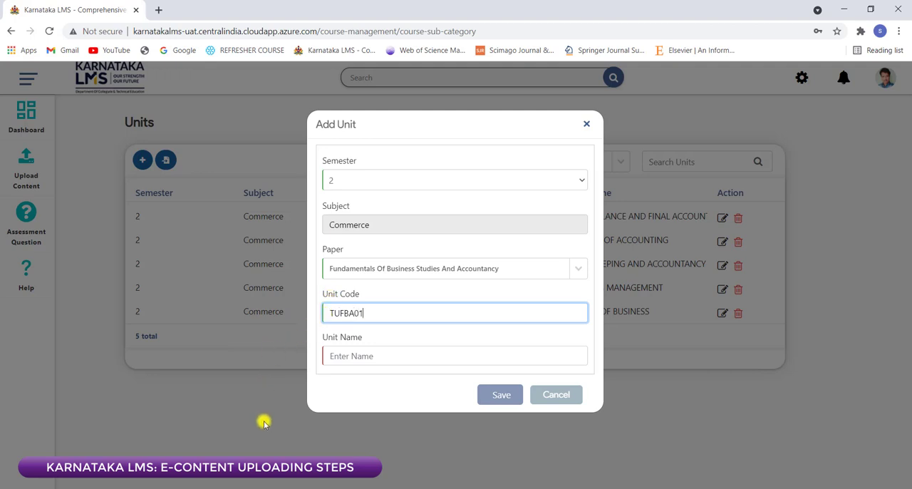
{"action": "type", "text": "1"}
{"action": "left_click", "coordinate": [343, 358]}
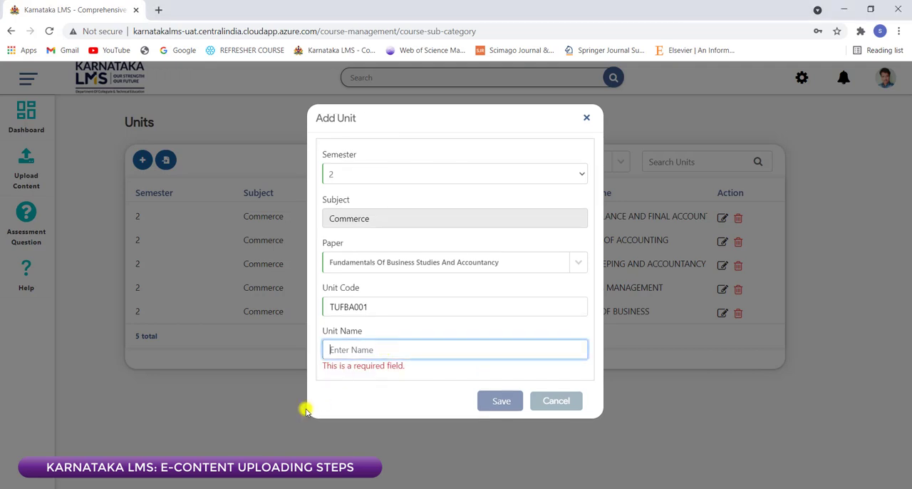
{"action": "type", "text": "RECENT DEVELOP"}
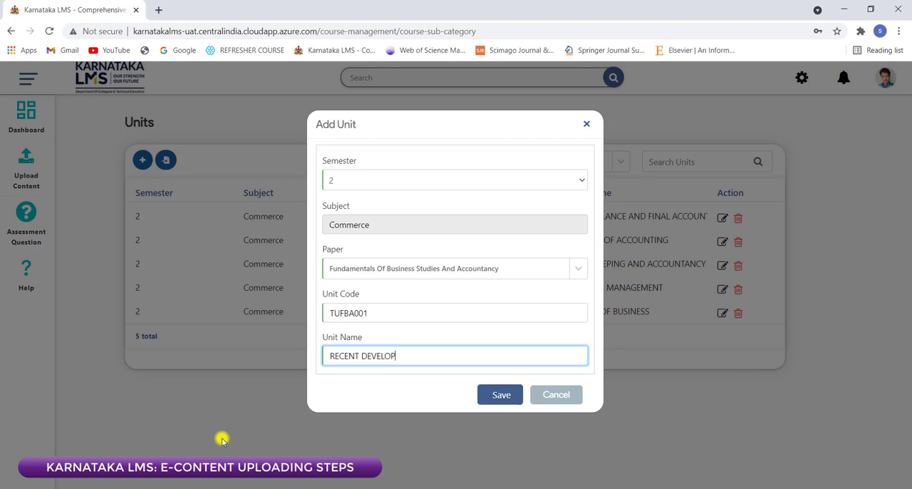
{"action": "type", "text": "TS IN ACCOUNTING"}
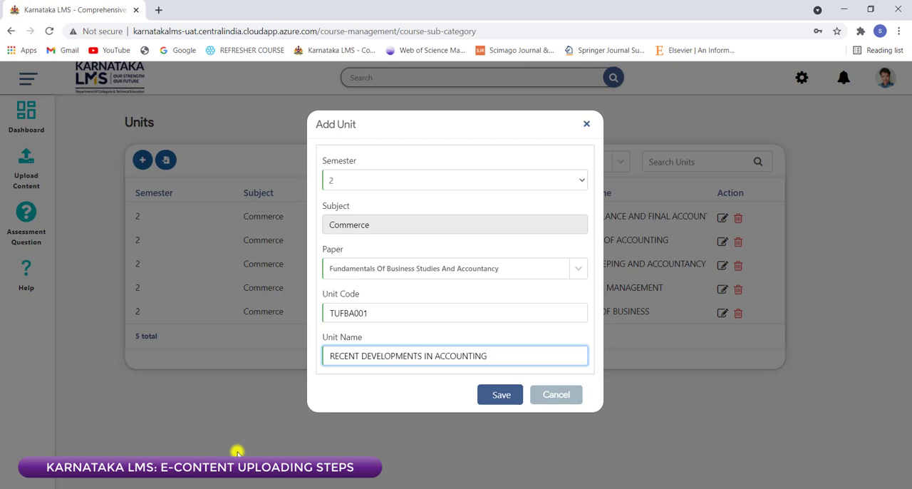
{"action": "left_click", "coordinate": [493, 397]}
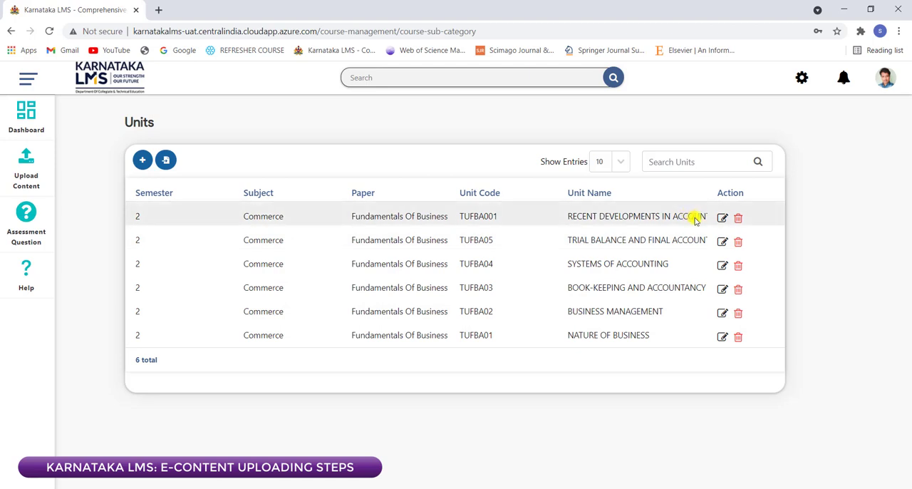
Step: Permanently delete the unit RECENT DEVELOPMENTS IN ACCOUNTING from the units list
{"action": "left_click", "coordinate": [739, 220]}
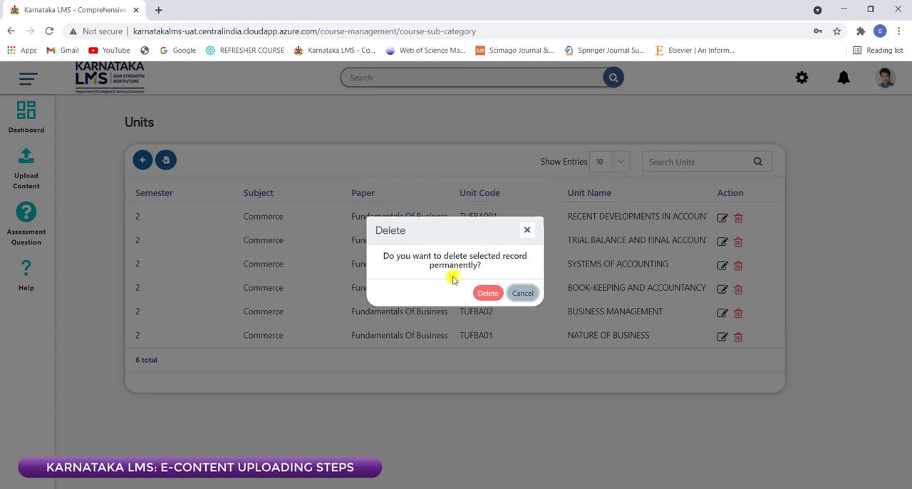
{"action": "left_click", "coordinate": [489, 293]}
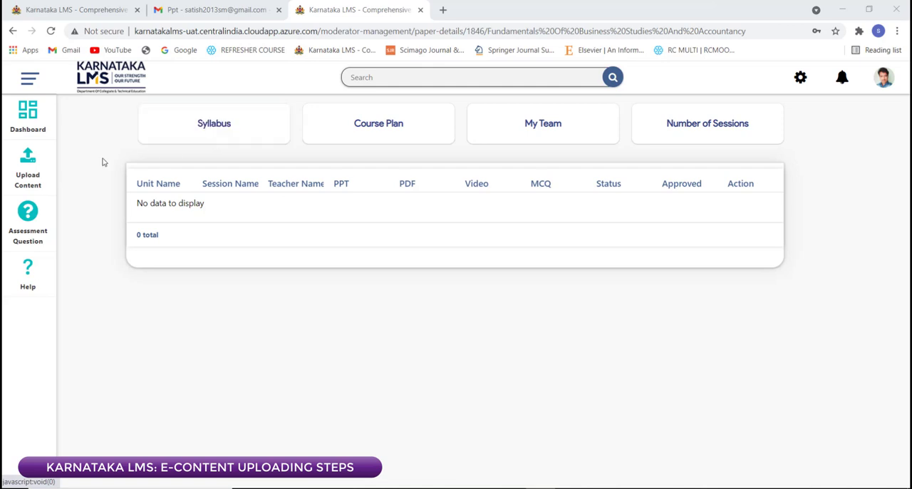
Step: Open the unit master in the administration area to check the paper's list of units
{"action": "left_click", "coordinate": [800, 79]}
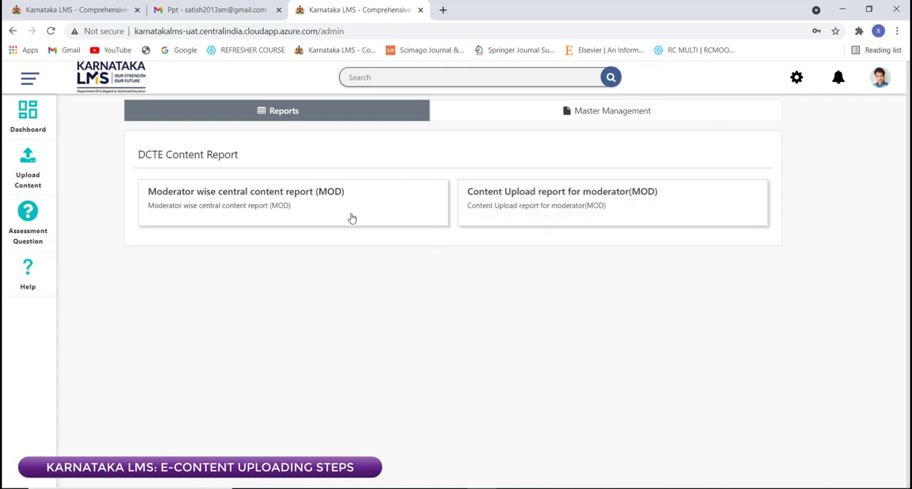
{"action": "left_click", "coordinate": [572, 112]}
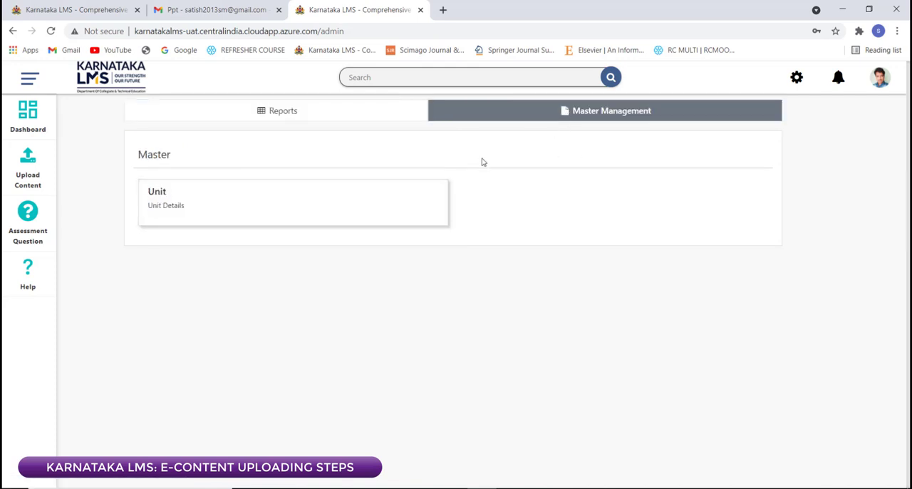
{"action": "left_click", "coordinate": [194, 211]}
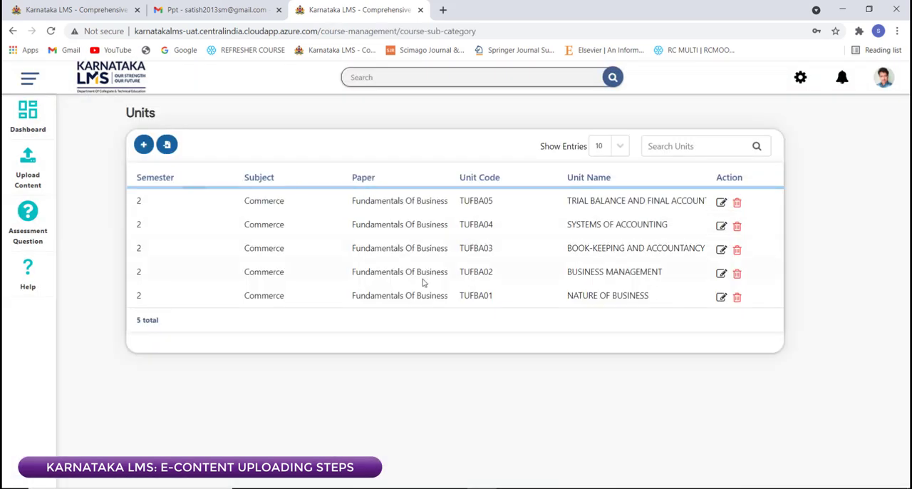
Step: Open the syllabus of Fundamentals Of Business Studies And Accountancy from the dashboard and look through both pages of its document
{"action": "left_click", "coordinate": [32, 126]}
{"action": "left_click", "coordinate": [227, 301]}
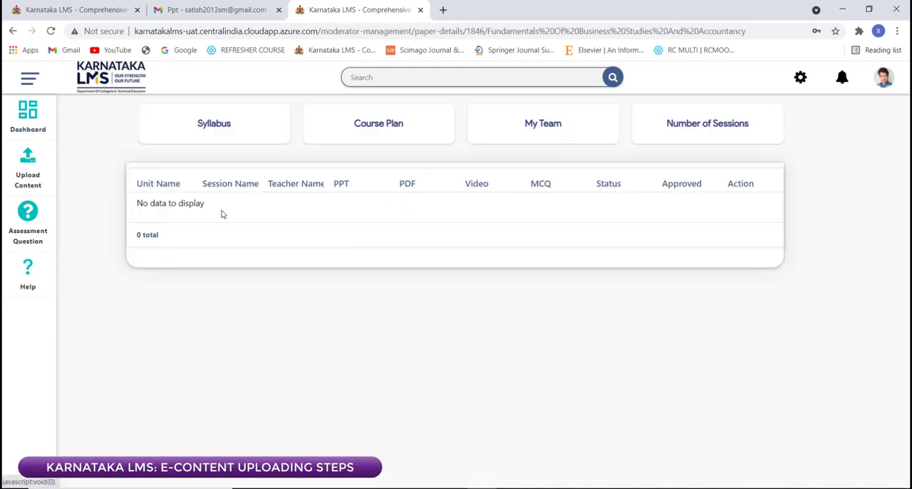
{"action": "left_click", "coordinate": [218, 135]}
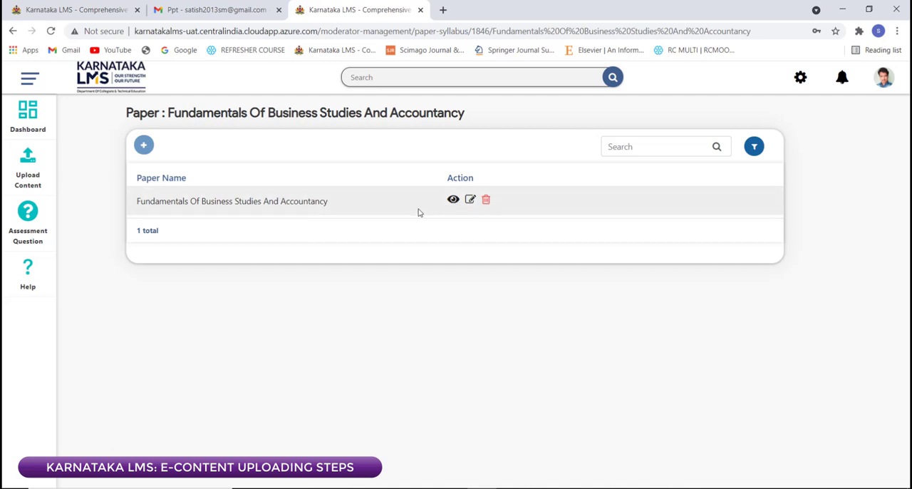
{"action": "left_click", "coordinate": [453, 200]}
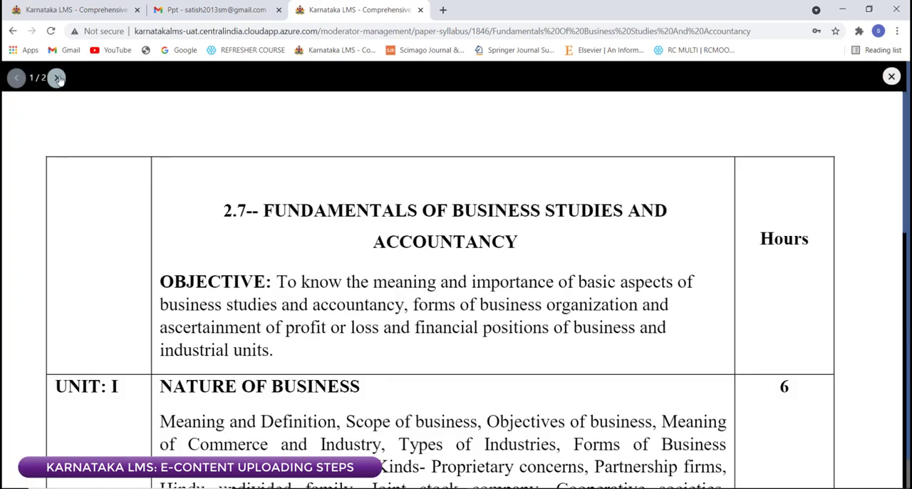
{"action": "left_click", "coordinate": [57, 77]}
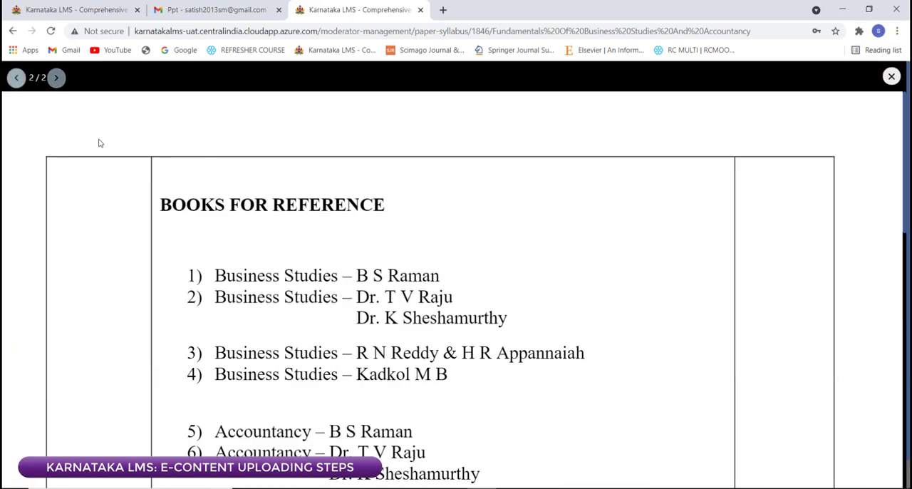
{"action": "left_click", "coordinate": [15, 77]}
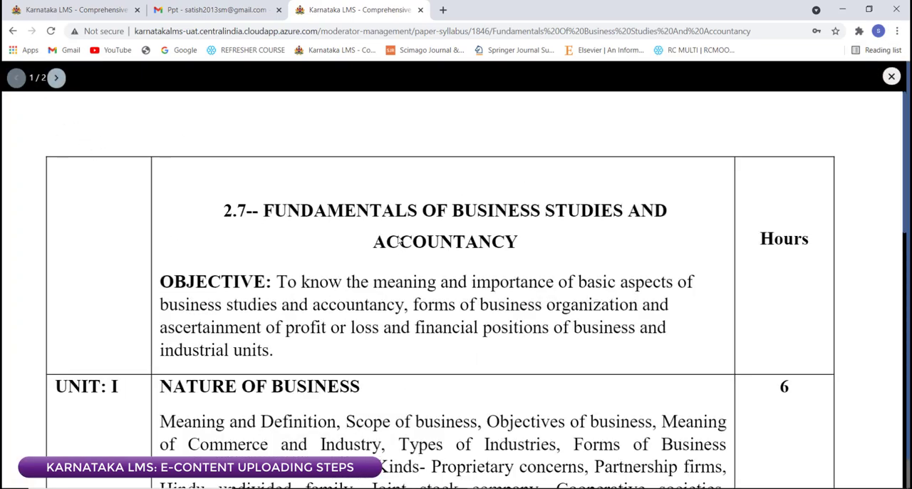
{"action": "left_click", "coordinate": [895, 74]}
Step: Check the paper's syllabus edit form without changing it, and permanently delete the existing syllabus record
{"action": "left_click", "coordinate": [468, 199]}
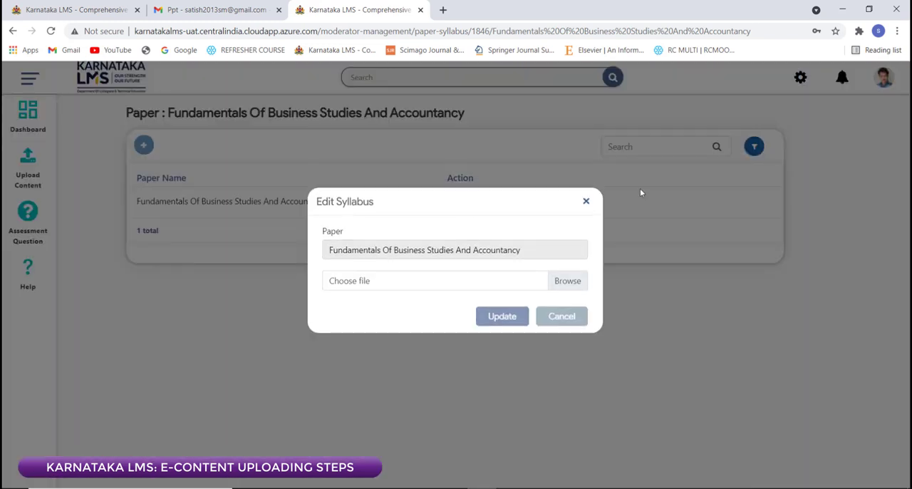
{"action": "left_click", "coordinate": [586, 201]}
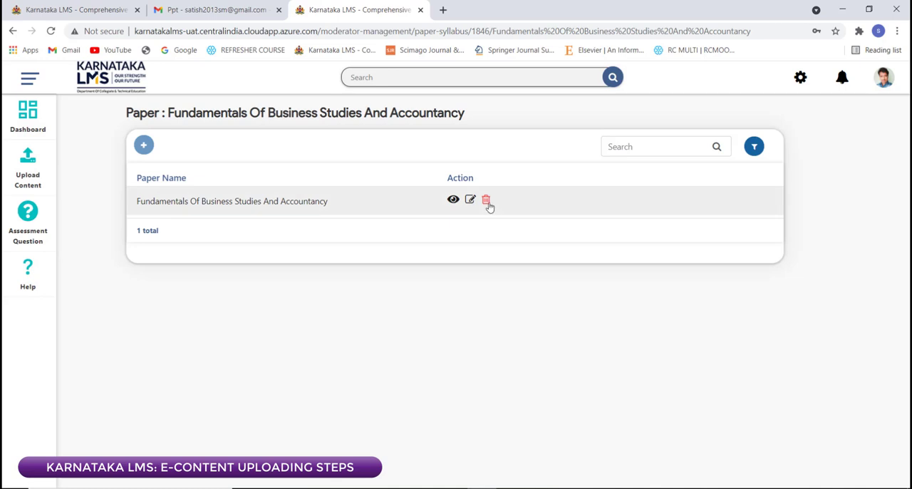
{"action": "left_click", "coordinate": [486, 201]}
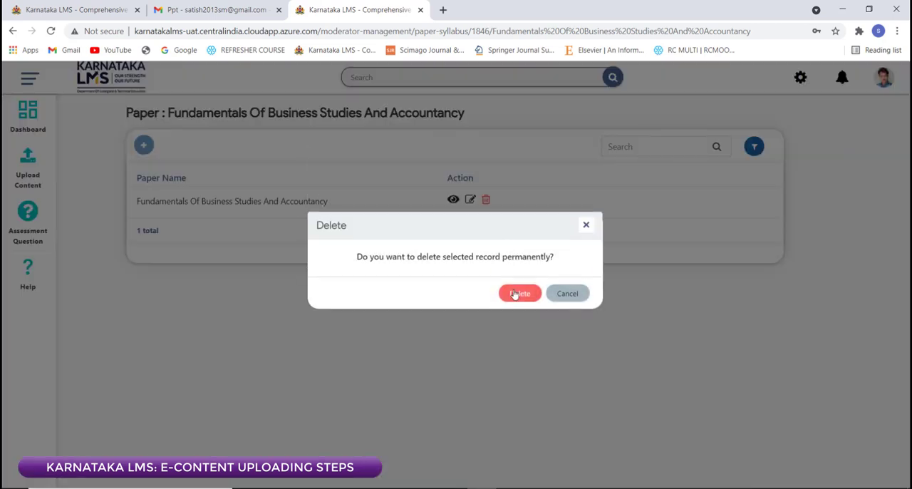
{"action": "left_click", "coordinate": [515, 293]}
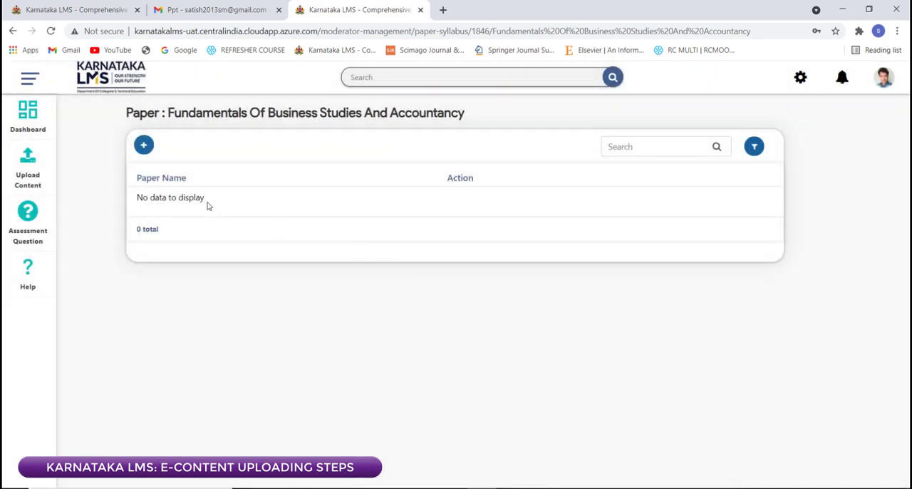
Step: Add a new syllabus for the paper with the file SYLLABUS LMS from the E: drive's e content folder EVEN SEM 2021, and save it
{"action": "left_click", "coordinate": [142, 146]}
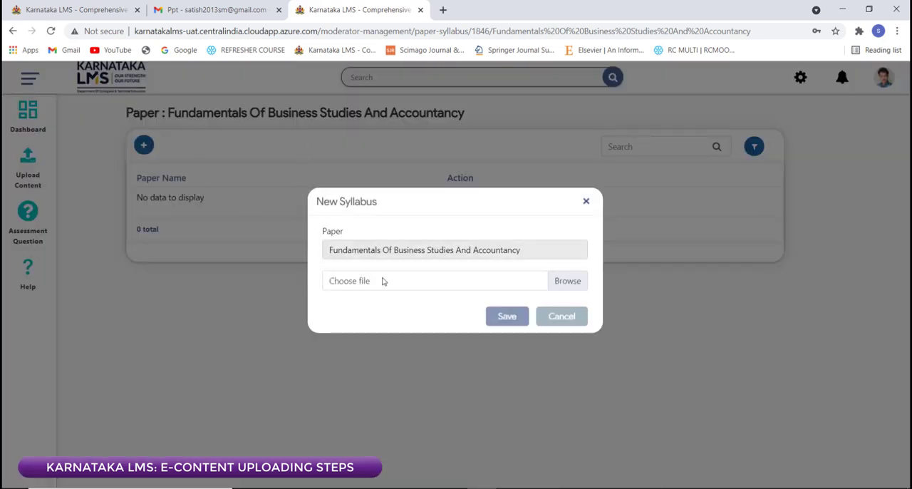
{"action": "left_click", "coordinate": [560, 283]}
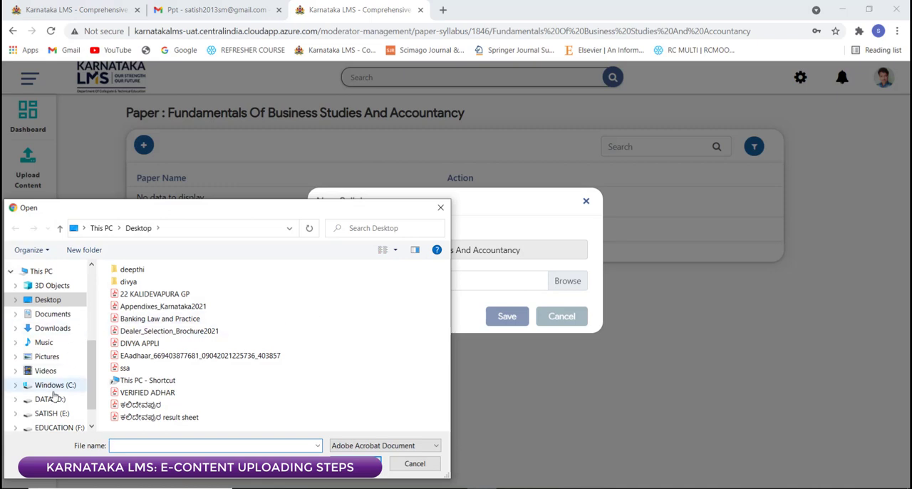
{"action": "left_click", "coordinate": [54, 389]}
{"action": "left_click", "coordinate": [51, 400]}
{"action": "left_click", "coordinate": [52, 413]}
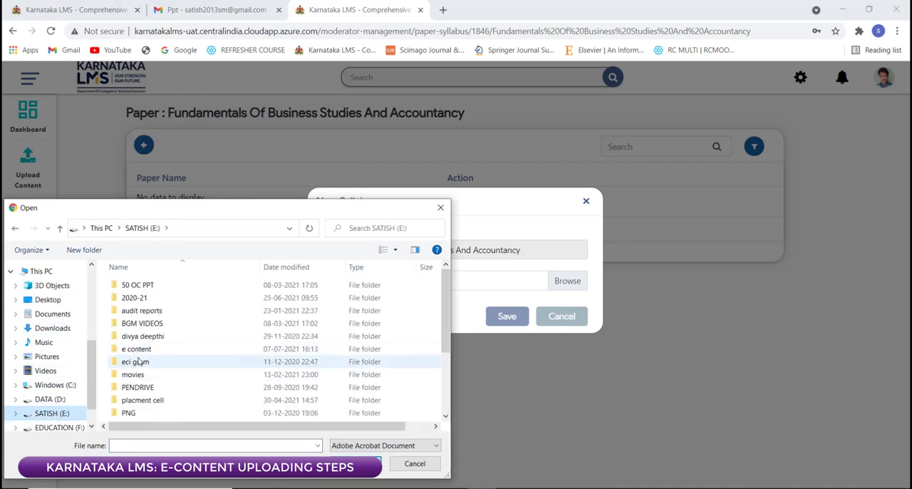
{"action": "left_click", "coordinate": [139, 350]}
{"action": "double_click", "coordinate": [139, 350]}
{"action": "double_click", "coordinate": [136, 285]}
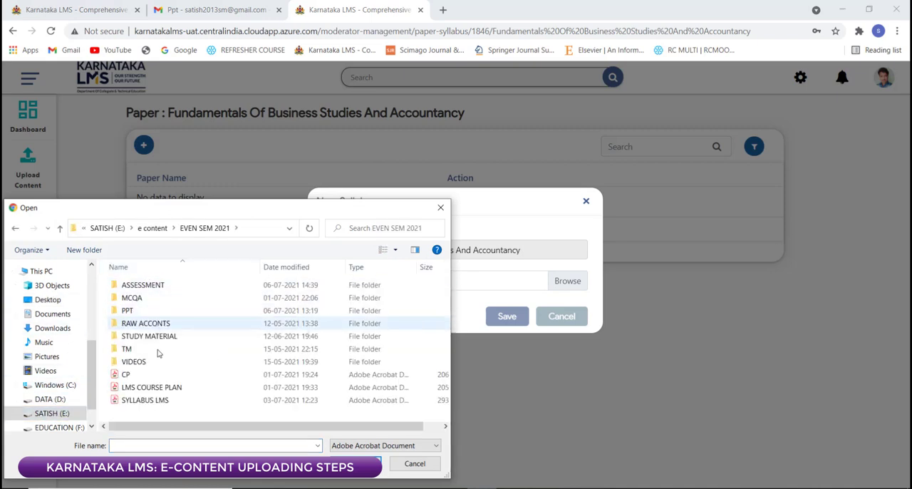
{"action": "left_click", "coordinate": [151, 402]}
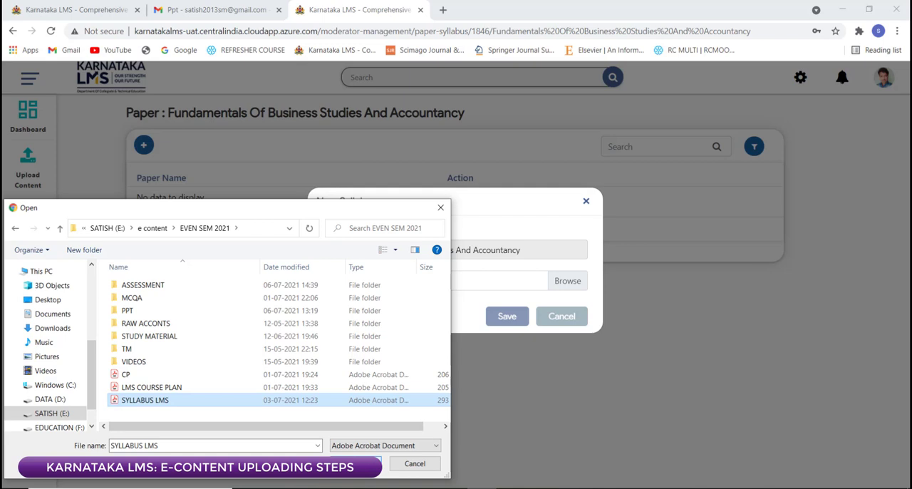
{"action": "left_click", "coordinate": [357, 463]}
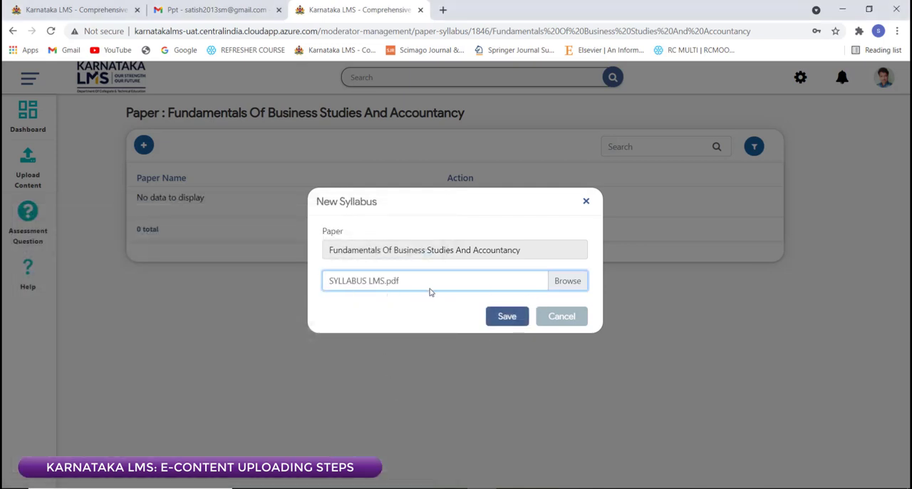
{"action": "left_click", "coordinate": [502, 320]}
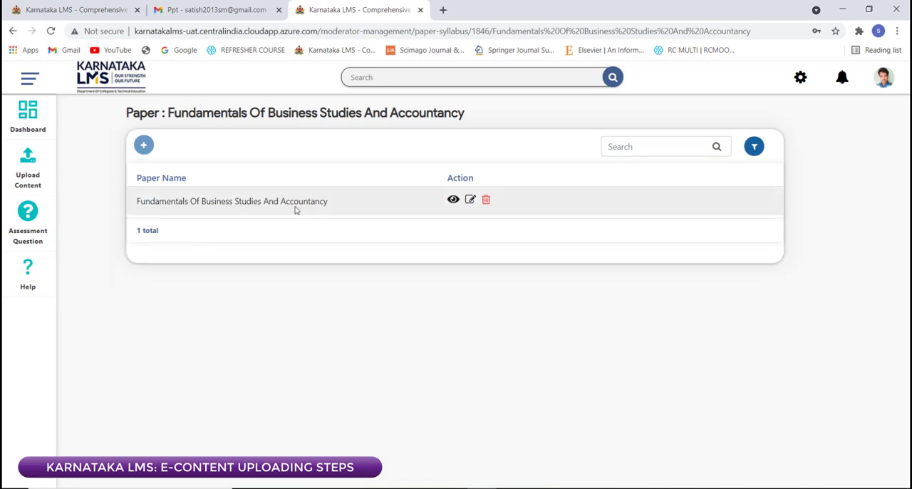
Step: View the newly uploaded syllabus document and look through its units and reference books
{"action": "left_click", "coordinate": [453, 203]}
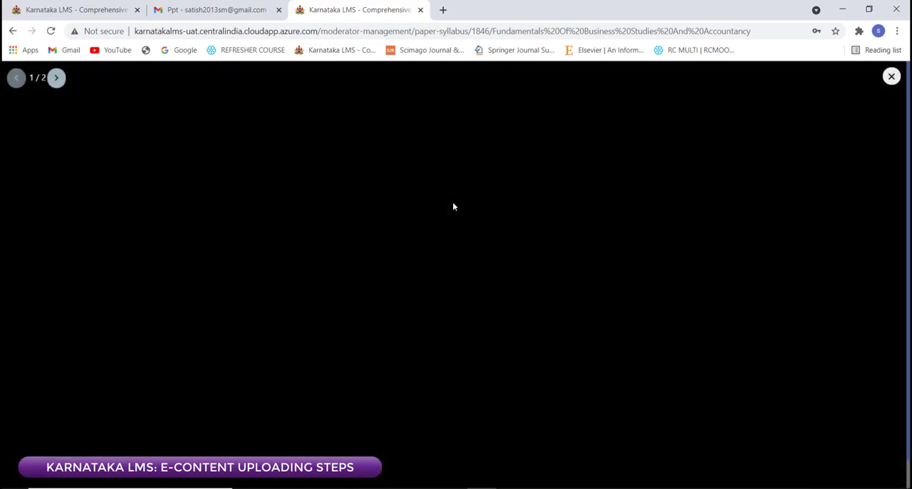
{"action": "scroll", "coordinate": [501, 291], "scroll_direction": "down", "scroll_amount": 15}
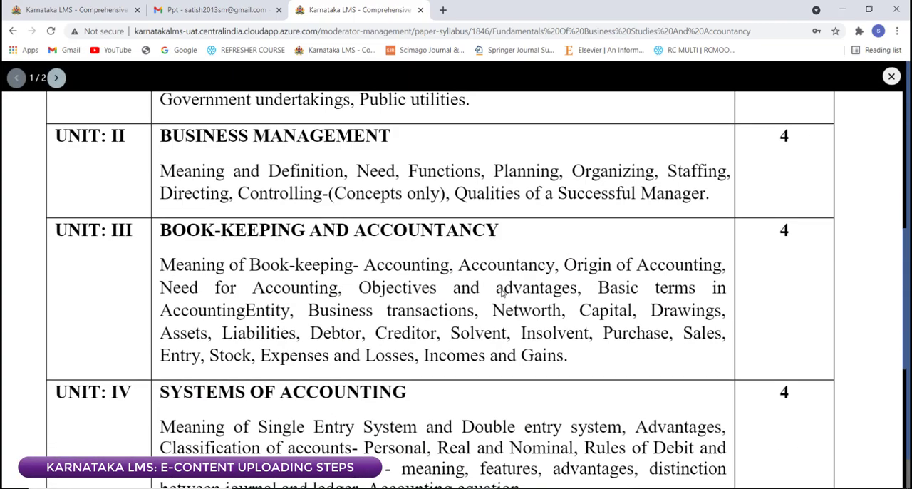
{"action": "scroll", "coordinate": [257, 190], "scroll_direction": "up", "scroll_amount": 5}
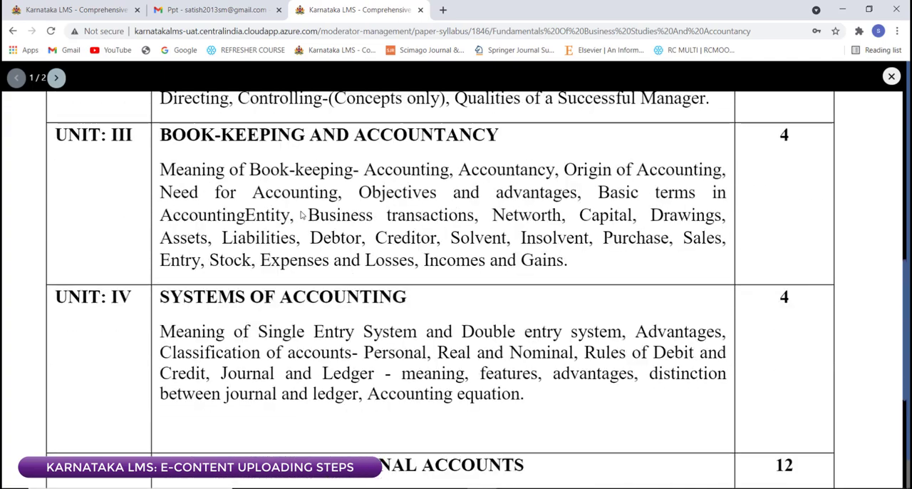
{"action": "left_click", "coordinate": [56, 77]}
{"action": "scroll", "coordinate": [223, 191], "scroll_direction": "up", "scroll_amount": 5}
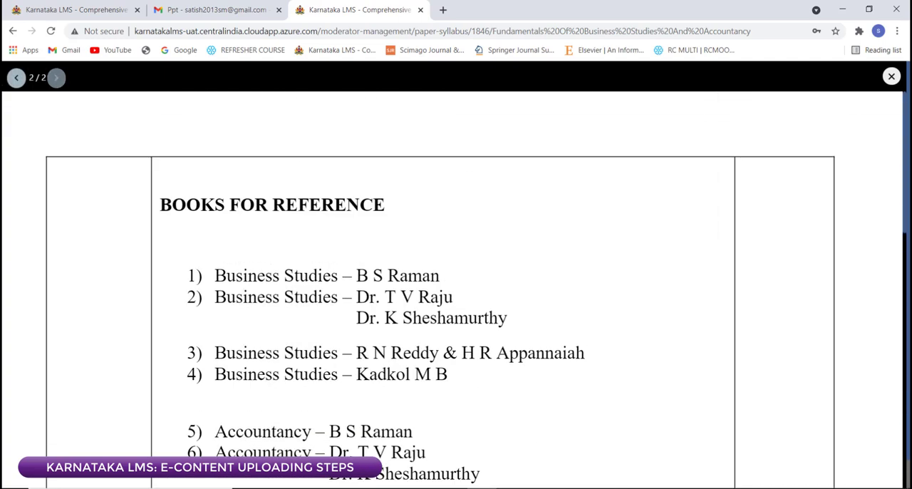
{"action": "left_click", "coordinate": [891, 76]}
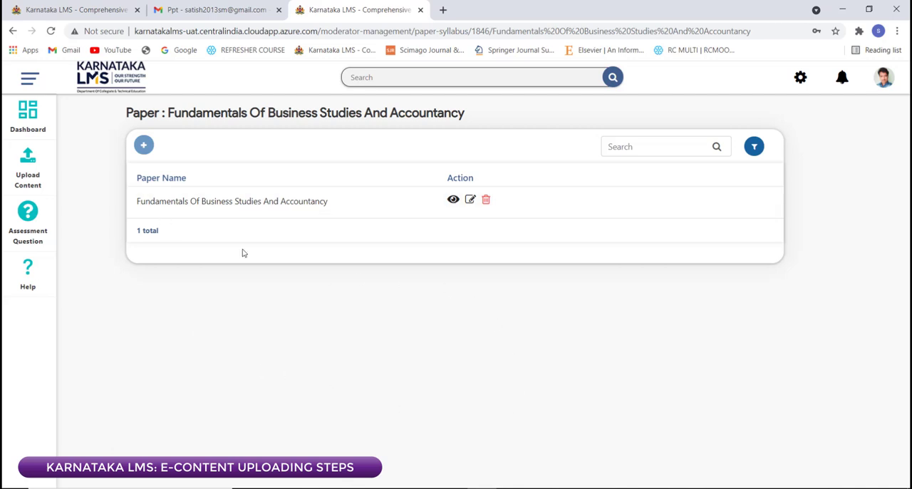
Step: Open the course plan of Fundamentals Of Business Studies And Accountancy from the dashboard
{"action": "left_click", "coordinate": [34, 119]}
{"action": "left_click", "coordinate": [231, 317]}
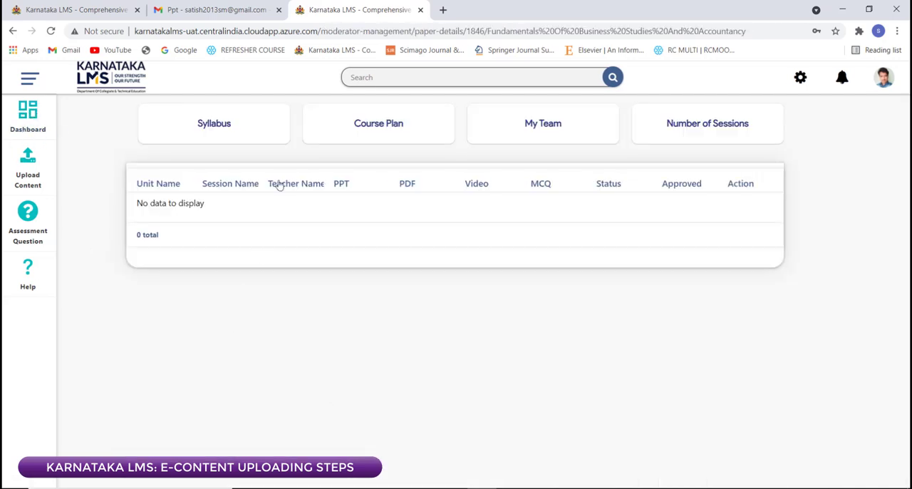
{"action": "left_click", "coordinate": [408, 126]}
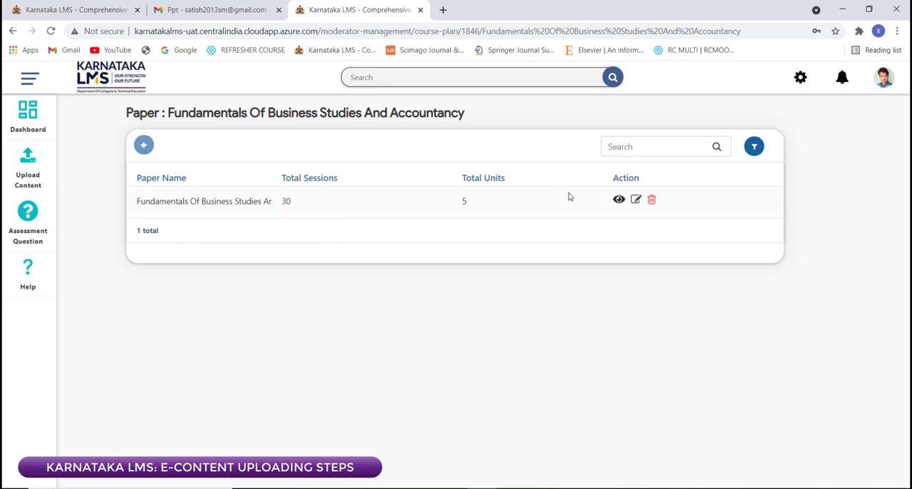
Step: View the uploaded course plan document and look through the session topics on both pages
{"action": "left_click", "coordinate": [618, 201]}
{"action": "scroll", "coordinate": [555, 277], "scroll_direction": "down", "scroll_amount": 5}
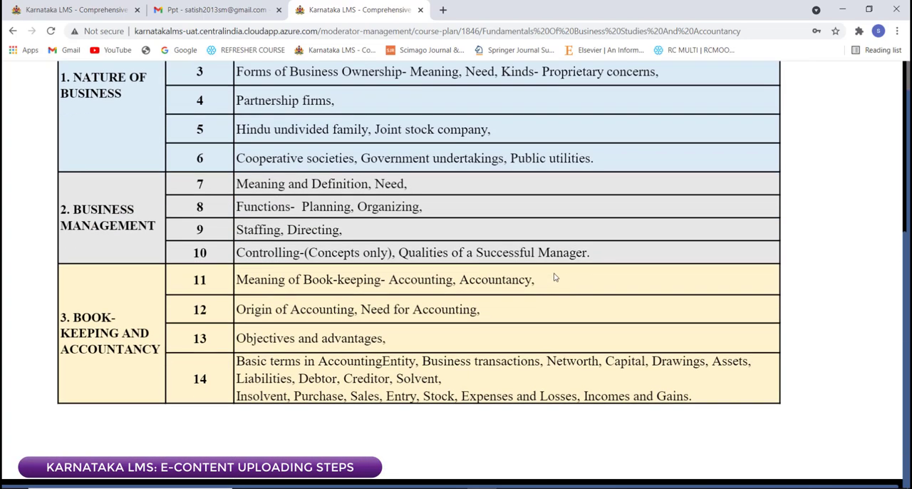
{"action": "scroll", "coordinate": [555, 278], "scroll_direction": "up", "scroll_amount": 5}
{"action": "left_click", "coordinate": [57, 78]}
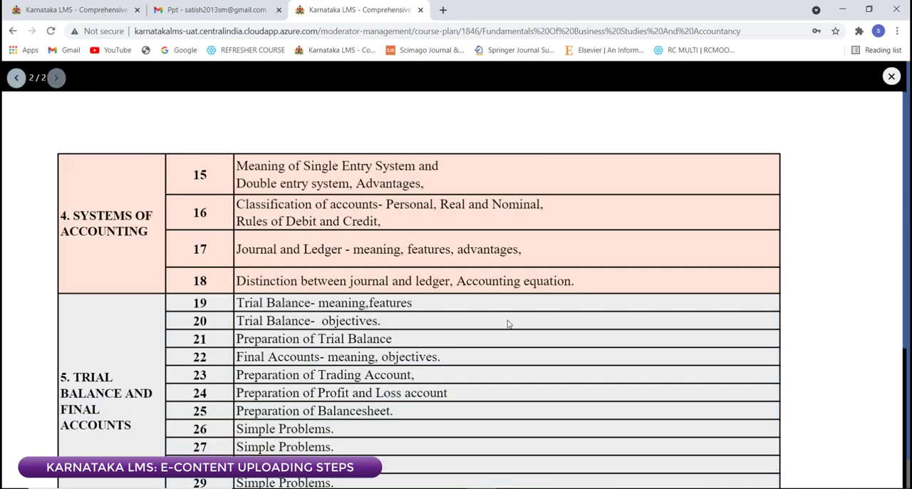
{"action": "scroll", "coordinate": [503, 322], "scroll_direction": "down", "scroll_amount": 3}
{"action": "scroll", "coordinate": [503, 322], "scroll_direction": "up", "scroll_amount": 3}
{"action": "left_click", "coordinate": [892, 76]}
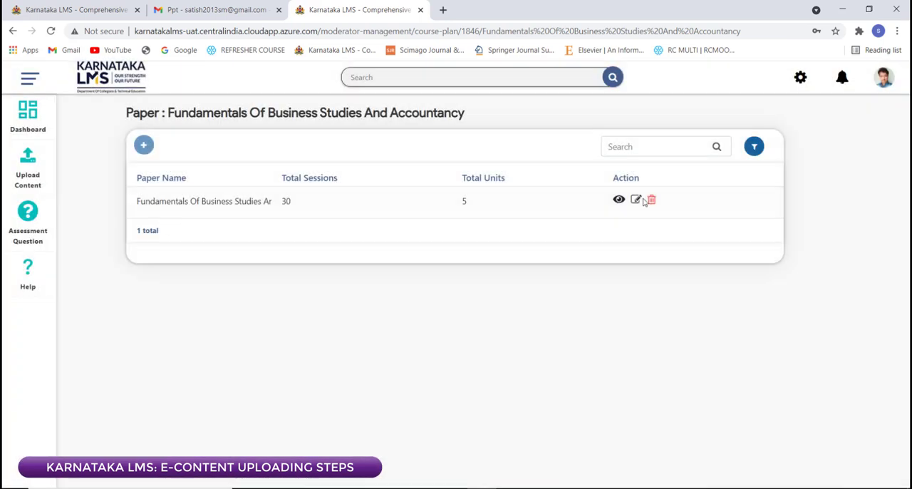
Step: Open the course plan for editing, review its session count, unit count and file selection, and close it without updating
{"action": "left_click", "coordinate": [637, 200]}
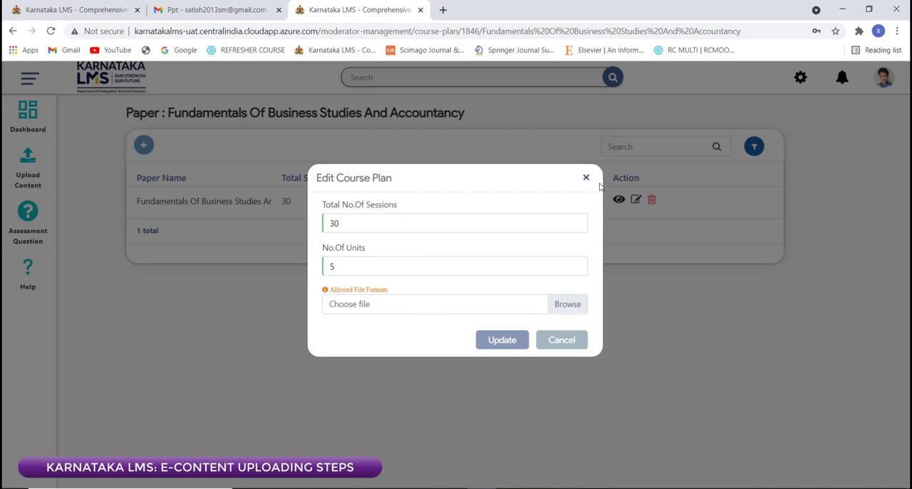
{"action": "left_click", "coordinate": [586, 178]}
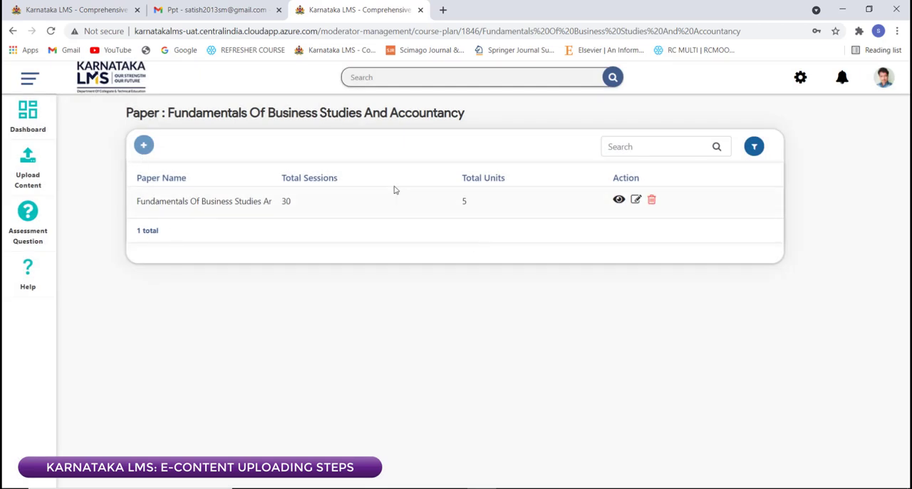
{"action": "left_click", "coordinate": [635, 200]}
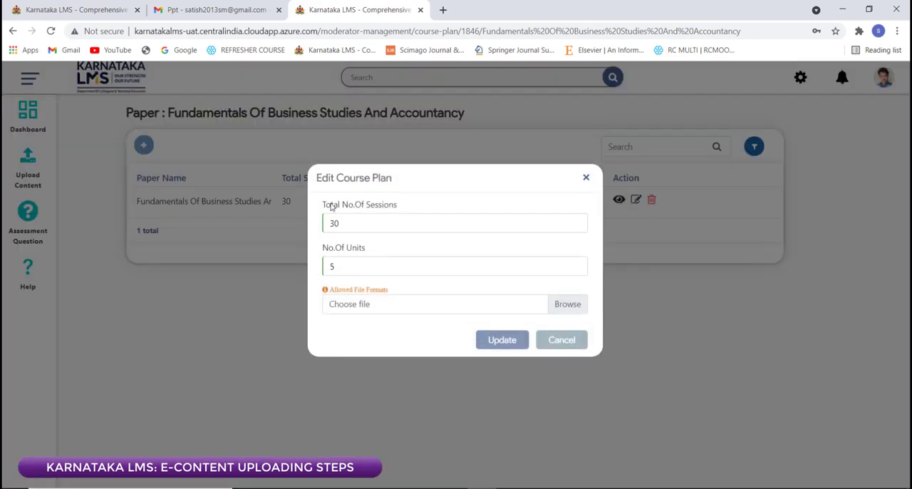
{"action": "left_click", "coordinate": [355, 226]}
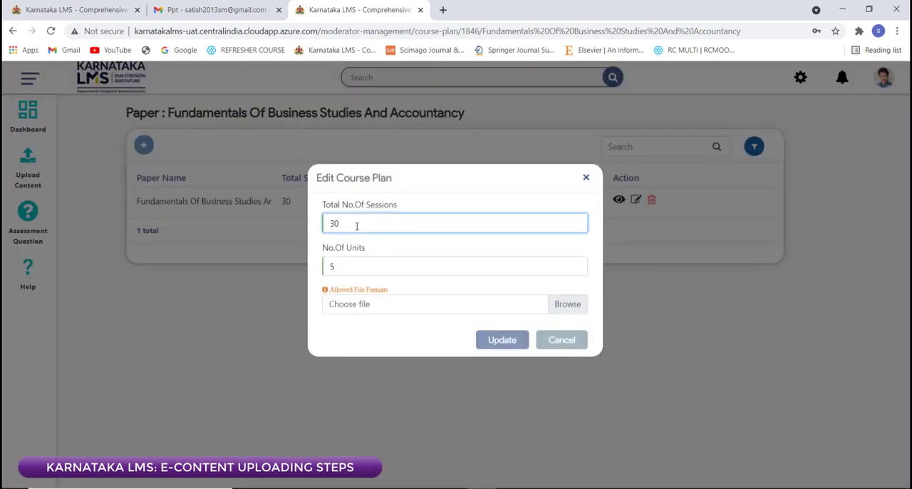
{"action": "left_click", "coordinate": [358, 266]}
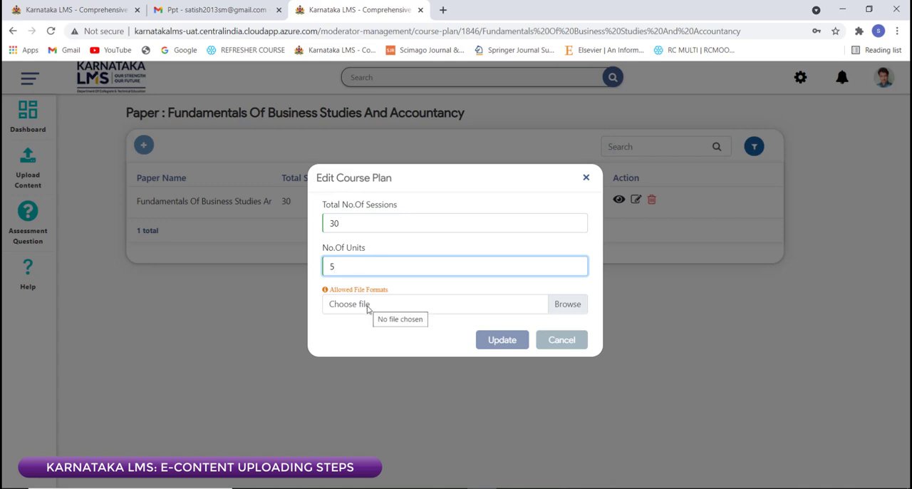
{"action": "left_click", "coordinate": [339, 223]}
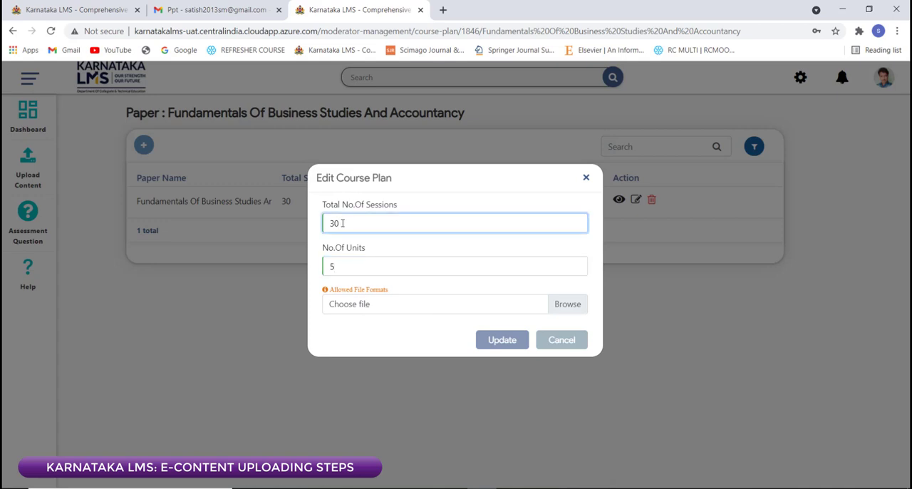
{"action": "left_click", "coordinate": [350, 264]}
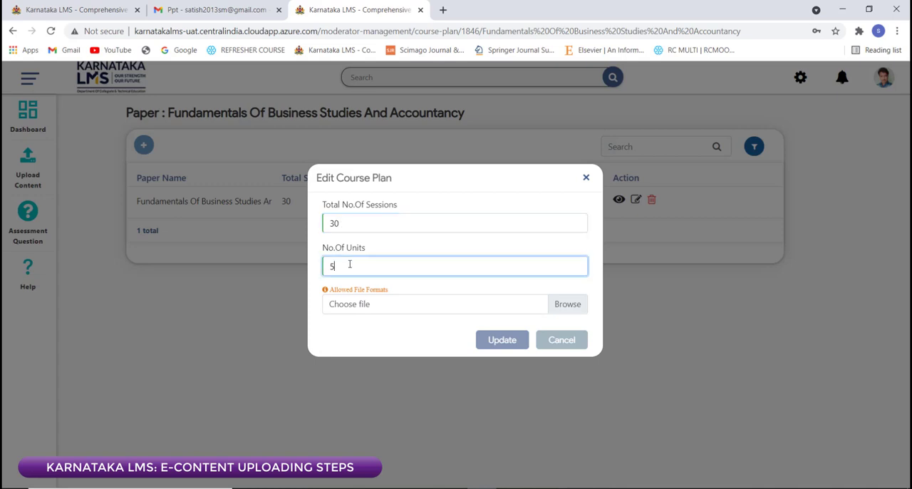
{"action": "left_click", "coordinate": [350, 305]}
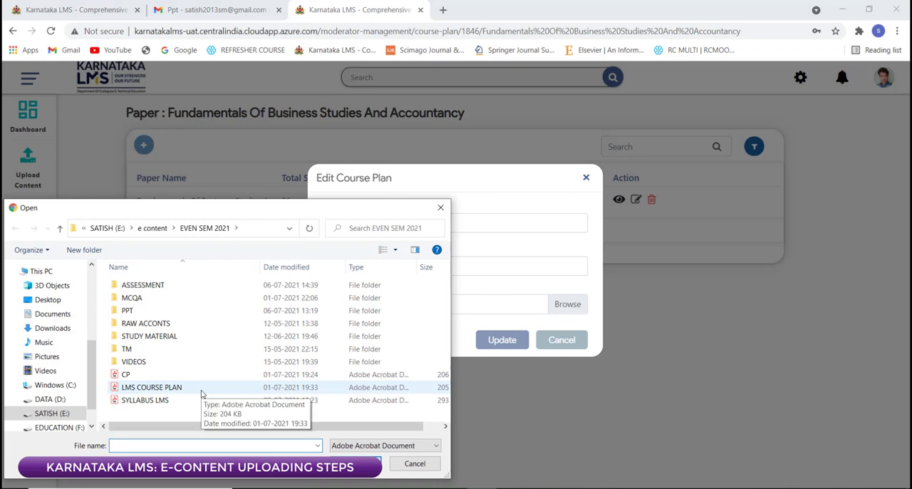
{"action": "left_click", "coordinate": [440, 207]}
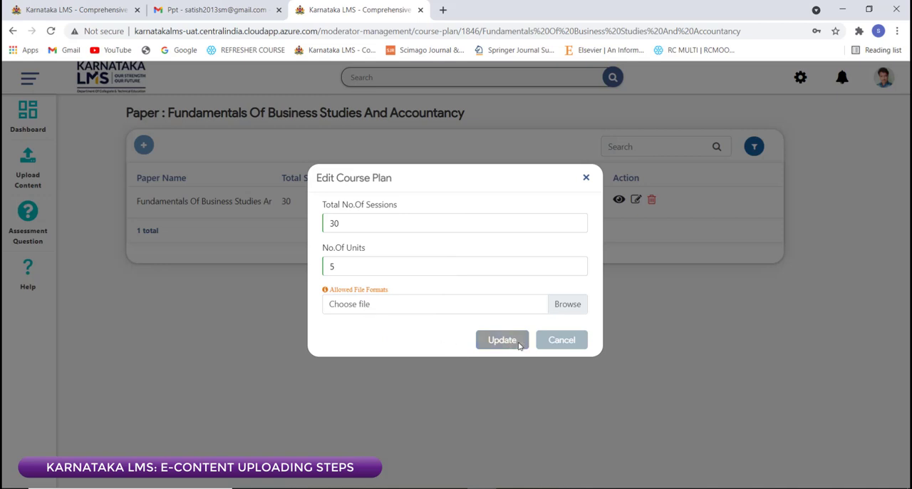
{"action": "left_click", "coordinate": [586, 179]}
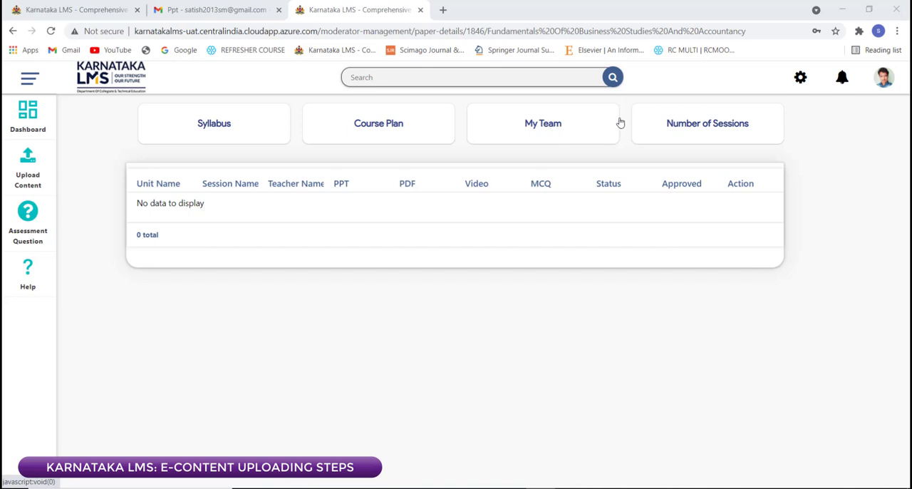
Step: Open the number of sessions page of Fundamentals Of Business Studies And Accountancy, including once from the dashboard
{"action": "left_click", "coordinate": [669, 125]}
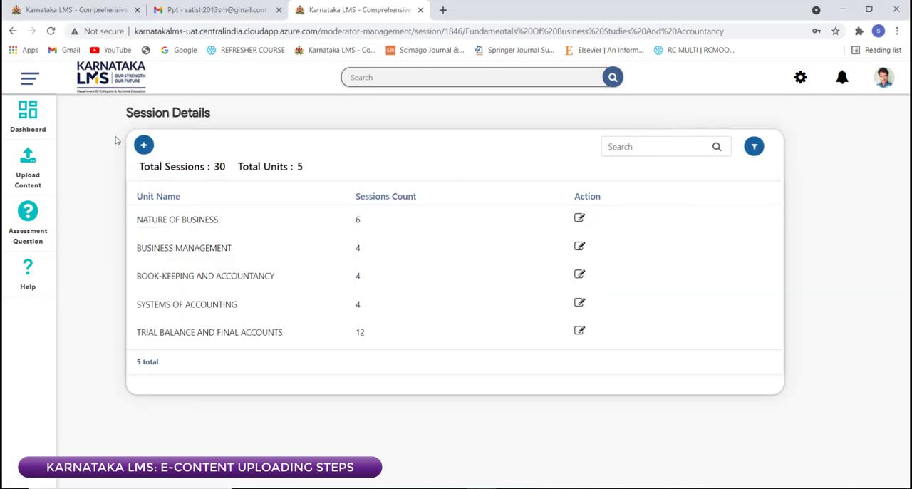
{"action": "left_click", "coordinate": [41, 118]}
{"action": "left_click", "coordinate": [242, 289]}
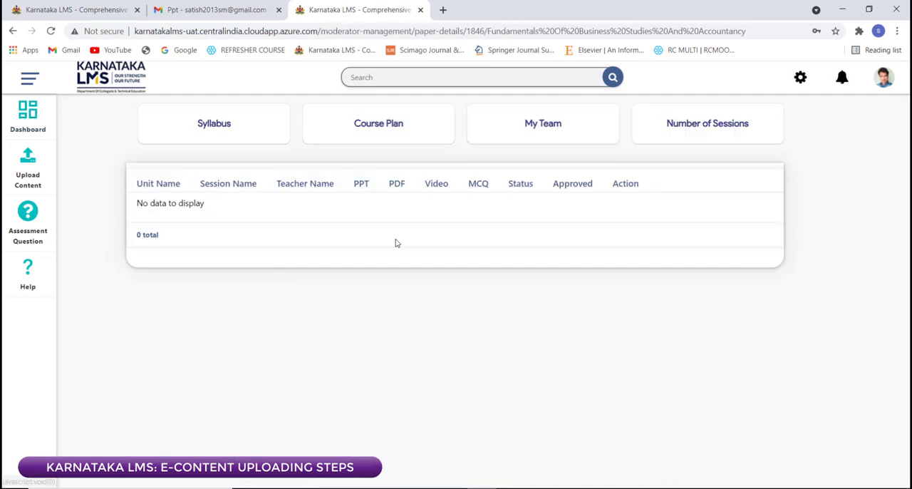
{"action": "left_click", "coordinate": [688, 140]}
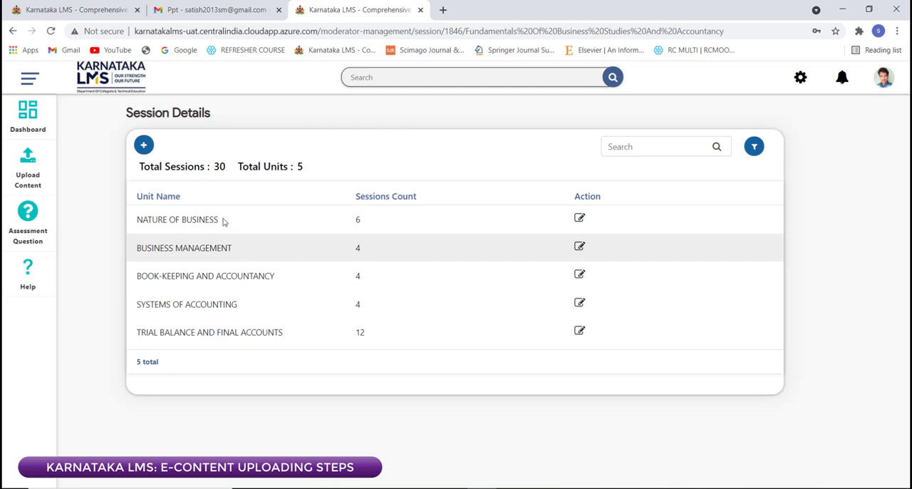
Step: Try to add 23 new sessions to the NATURE OF BUSINESS unit
{"action": "left_click", "coordinate": [145, 145]}
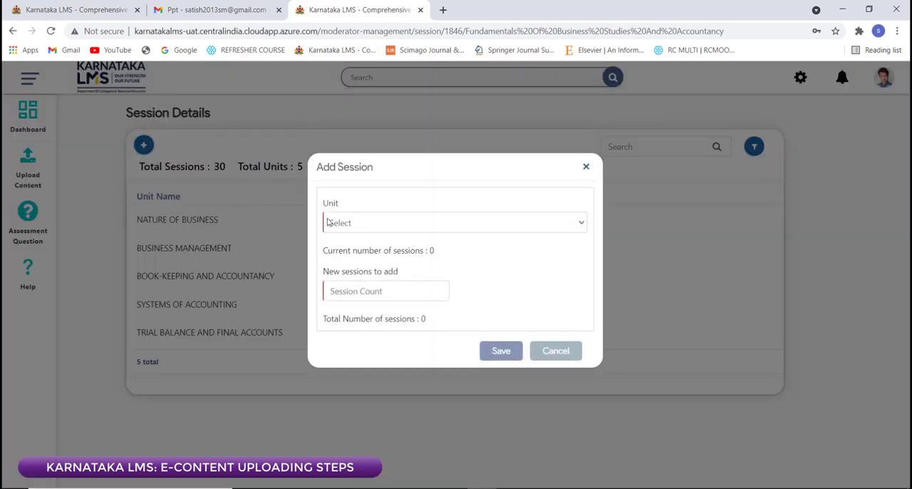
{"action": "left_click", "coordinate": [330, 224]}
{"action": "left_click", "coordinate": [330, 224]}
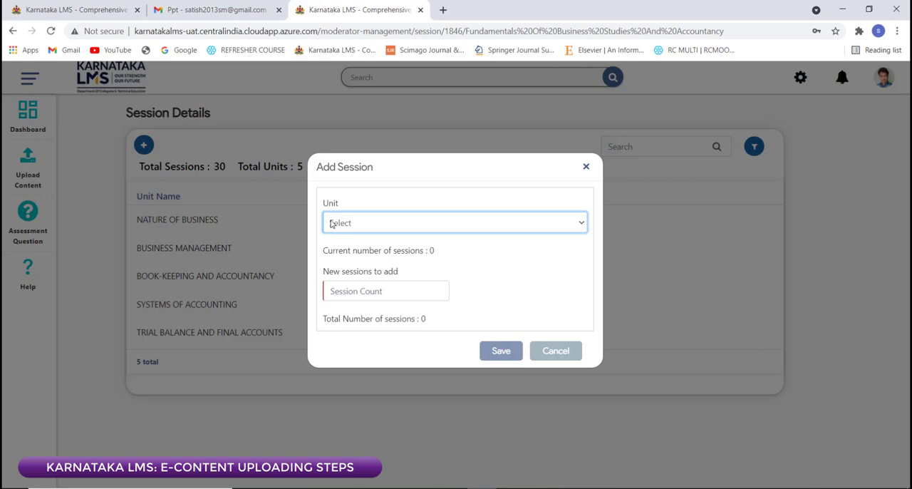
{"action": "left_click", "coordinate": [330, 223]}
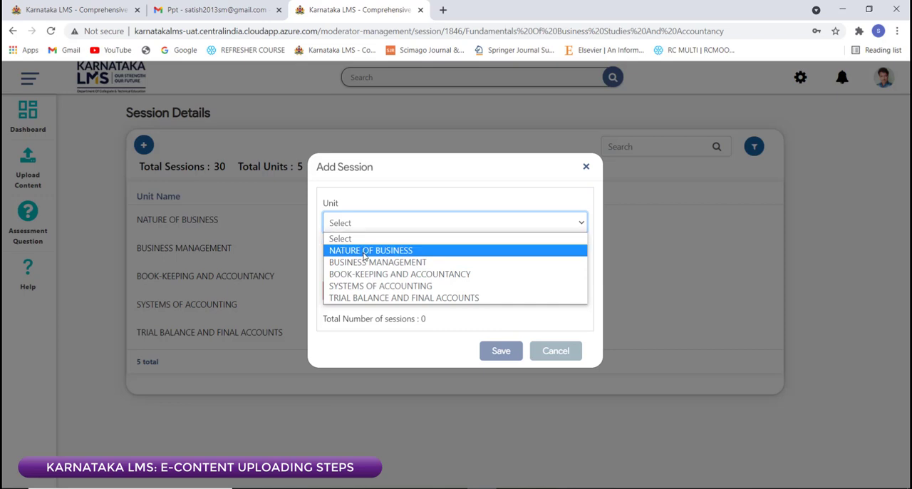
{"action": "left_click", "coordinate": [366, 250]}
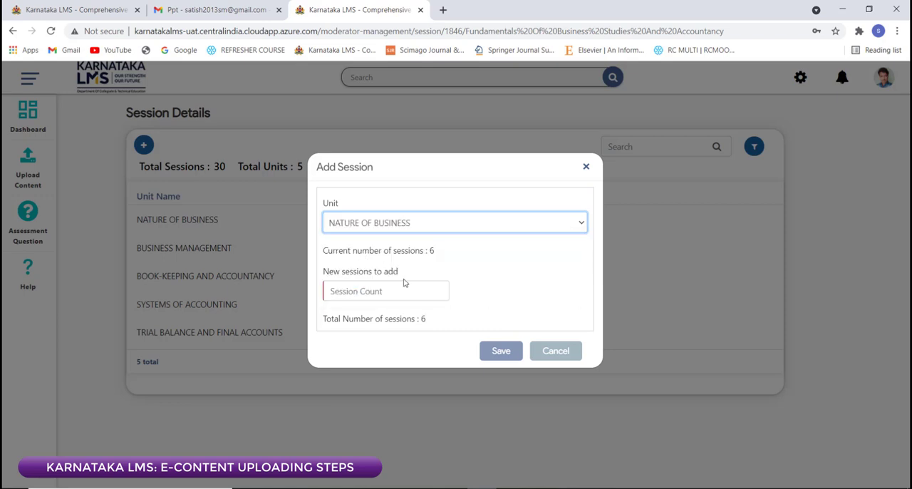
{"action": "left_click", "coordinate": [359, 294]}
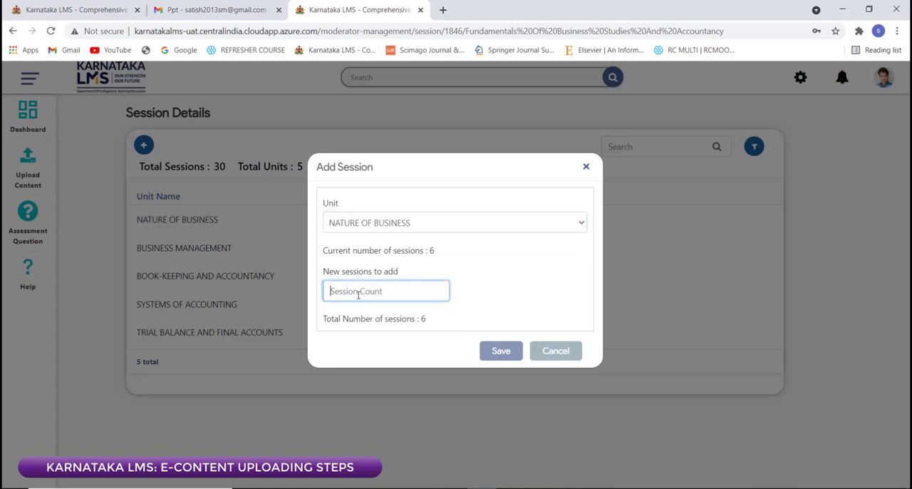
{"action": "type", "text": "23"}
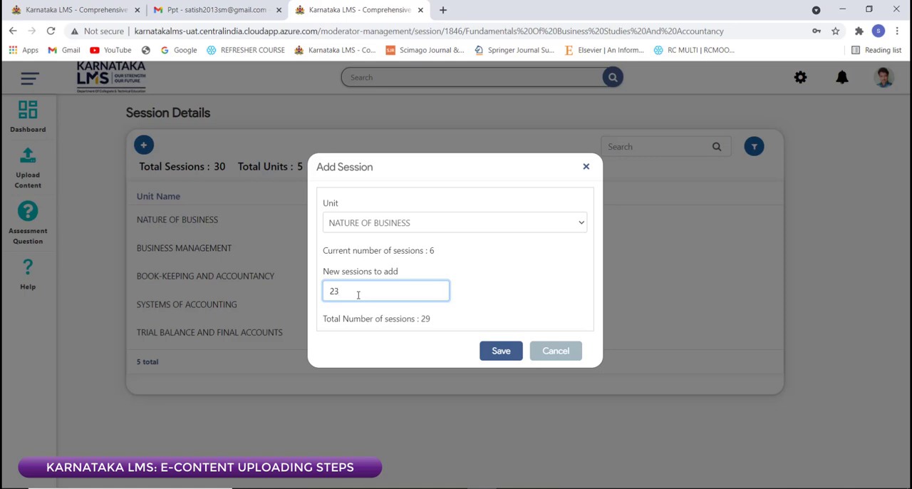
{"action": "key", "text": "BackSpace"}
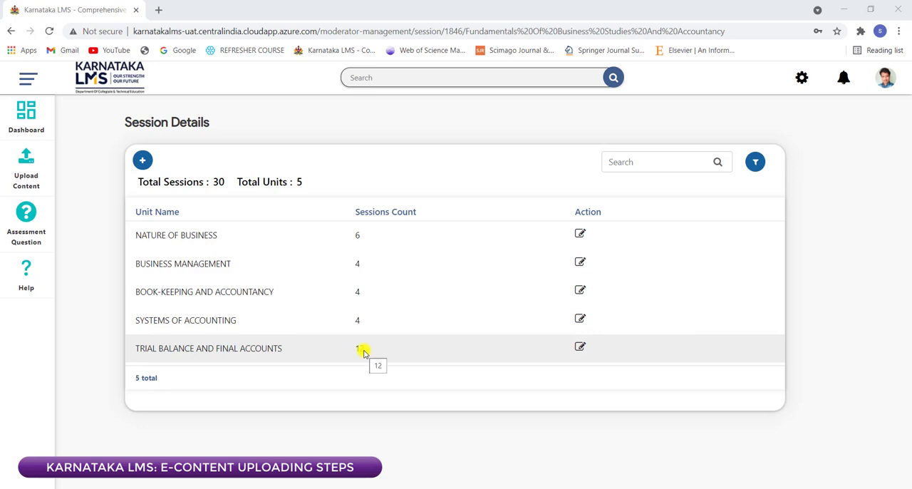
Step: Try adding 3 new sessions to the TRIAL BALANCE AND FINAL ACCOUNTS unit, and cancel the edit
{"action": "left_click", "coordinate": [579, 347]}
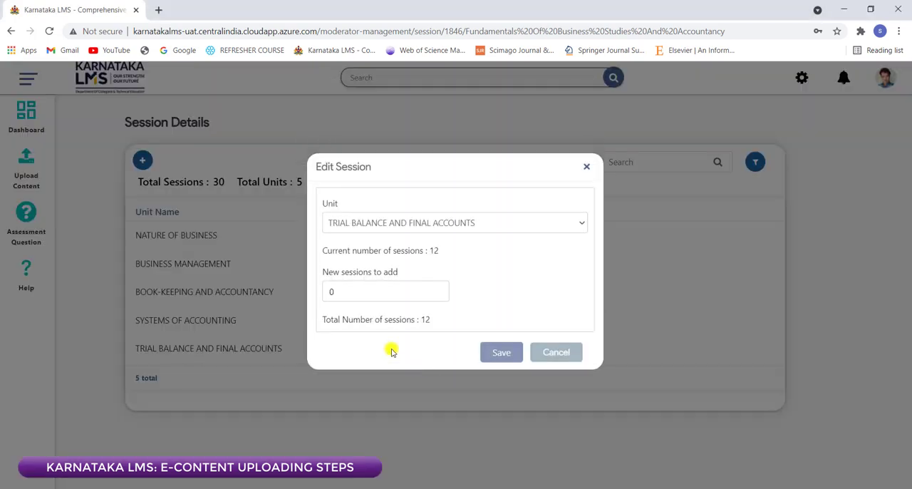
{"action": "left_click", "coordinate": [349, 294]}
{"action": "key", "text": "BackSpace"}
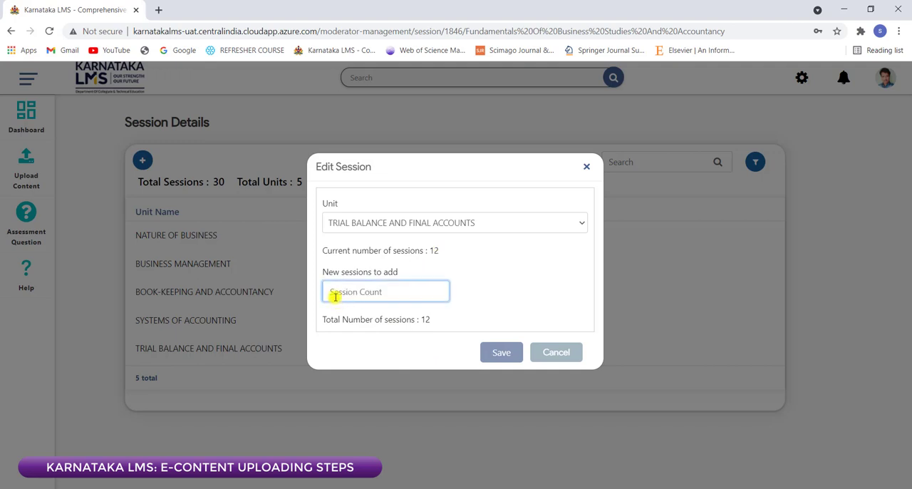
{"action": "type", "text": "3"}
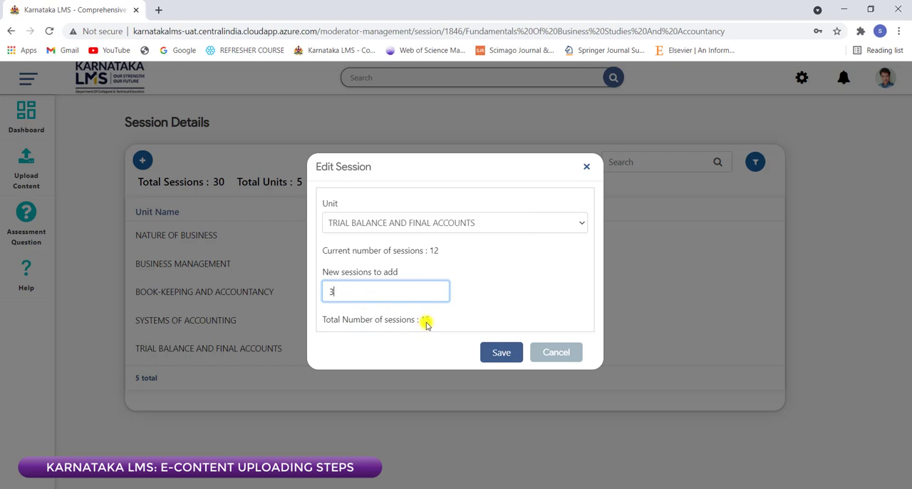
{"action": "left_click", "coordinate": [548, 357]}
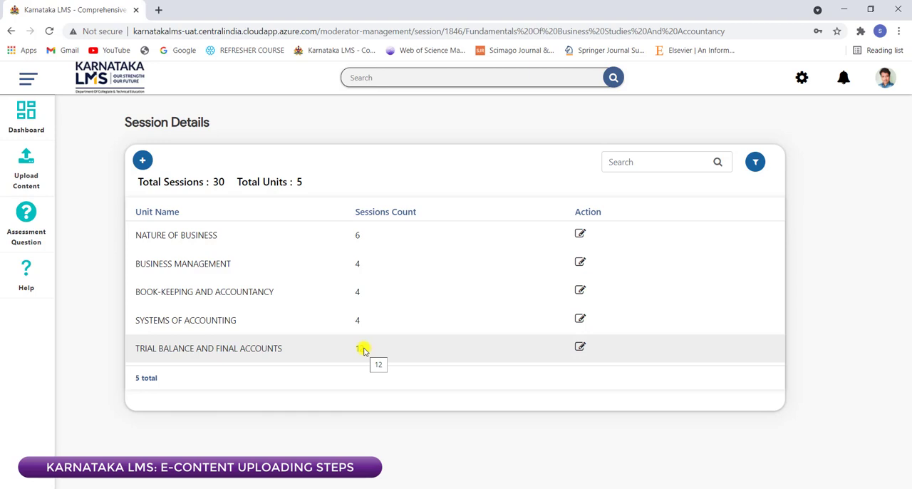
Step: Revisit the syllabus, course plan and number of sessions pages of Fundamentals Of Business Studies And Accountancy
{"action": "left_click", "coordinate": [30, 182]}
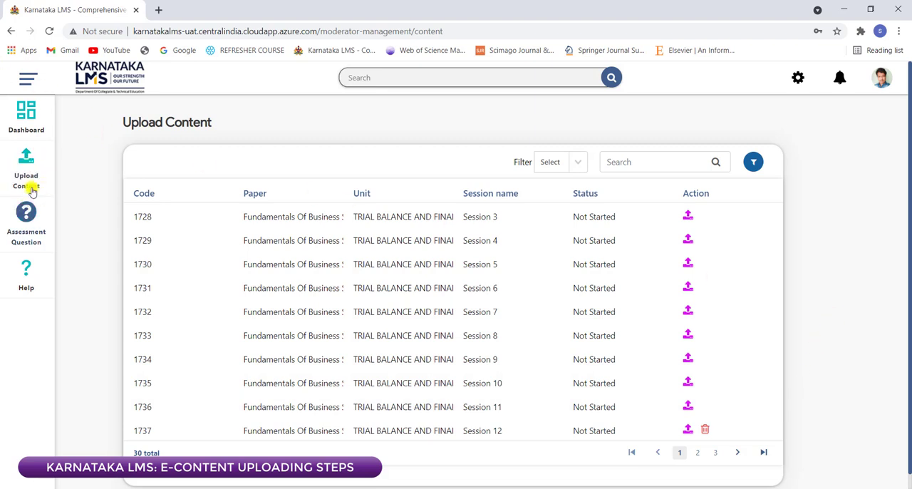
{"action": "left_click", "coordinate": [27, 123]}
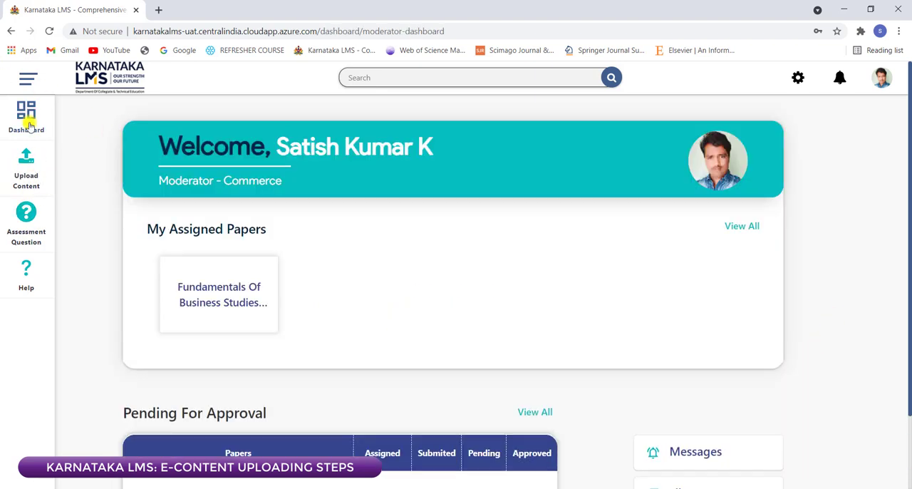
{"action": "left_click", "coordinate": [200, 304]}
{"action": "left_click", "coordinate": [225, 121]}
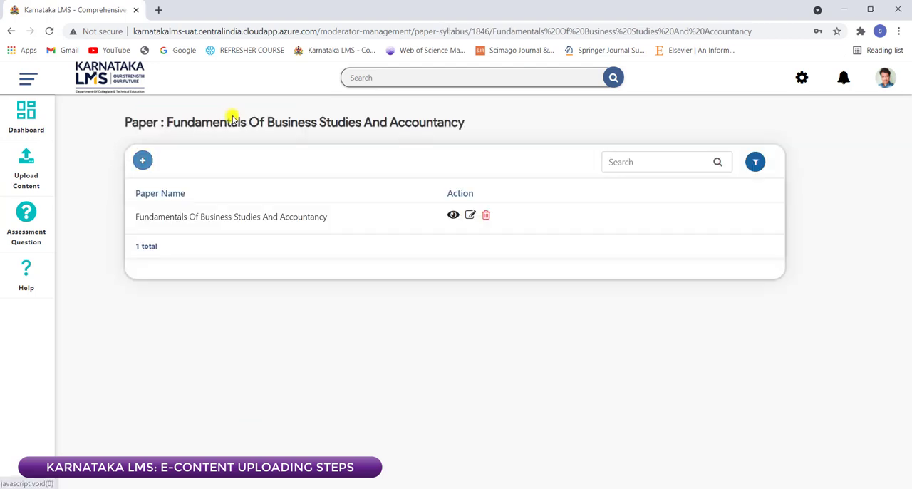
{"action": "left_click", "coordinate": [45, 125]}
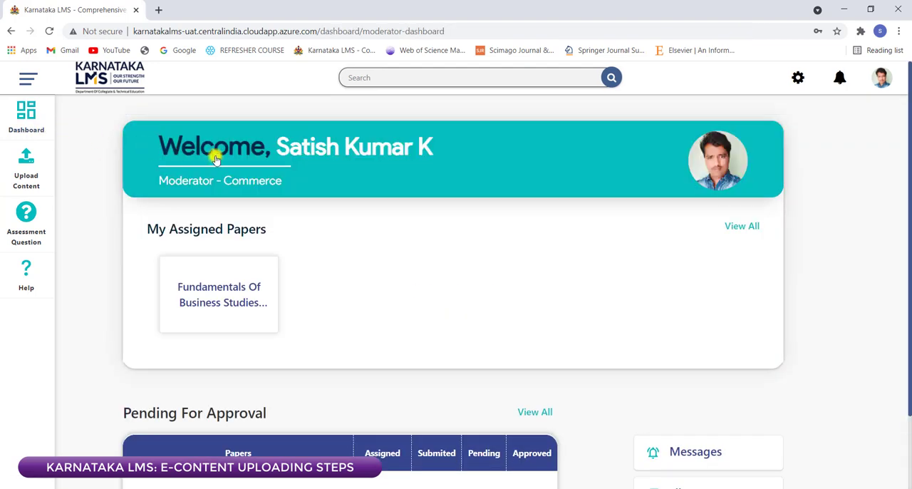
{"action": "left_click", "coordinate": [242, 283]}
{"action": "left_click", "coordinate": [373, 130]}
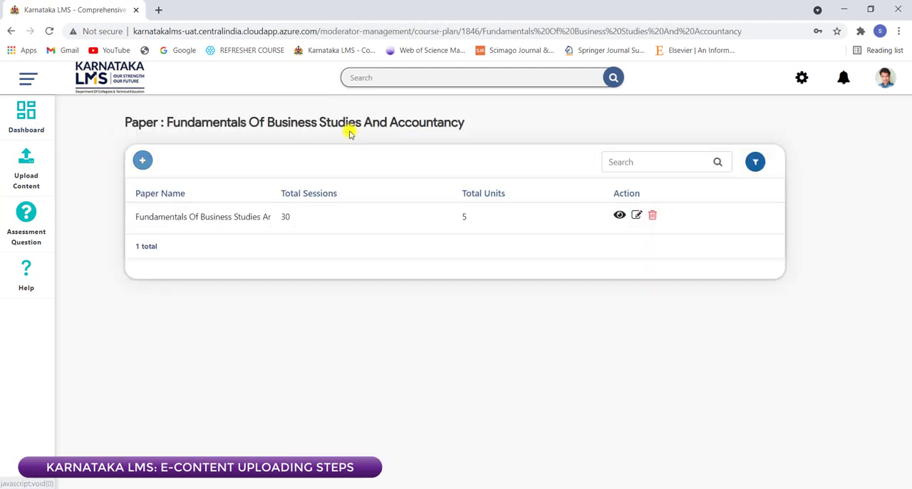
{"action": "left_click", "coordinate": [11, 31]}
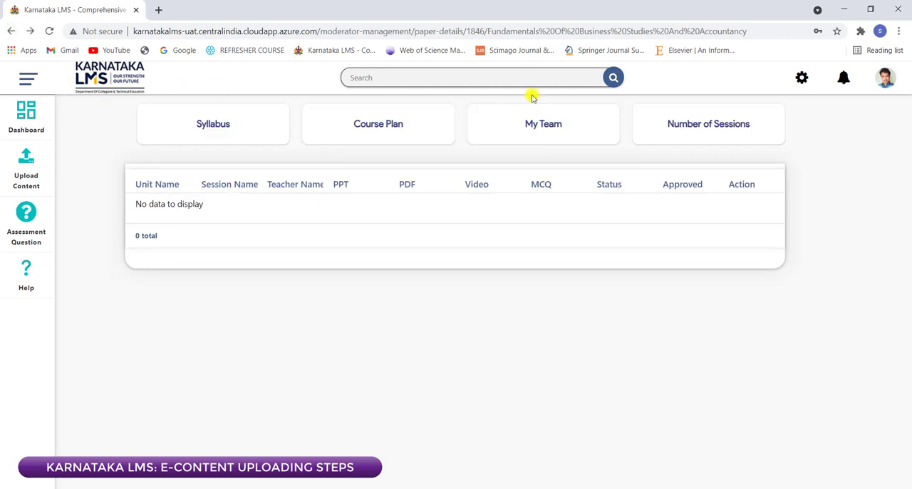
{"action": "left_click", "coordinate": [683, 126]}
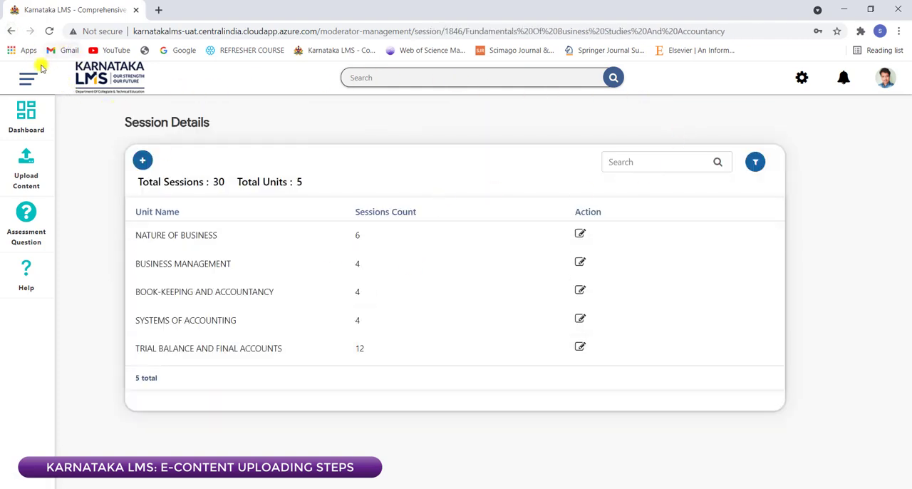
Step: Open the content upload list and look through its pages for each session's unit and status, ending on page 2
{"action": "left_click", "coordinate": [35, 182]}
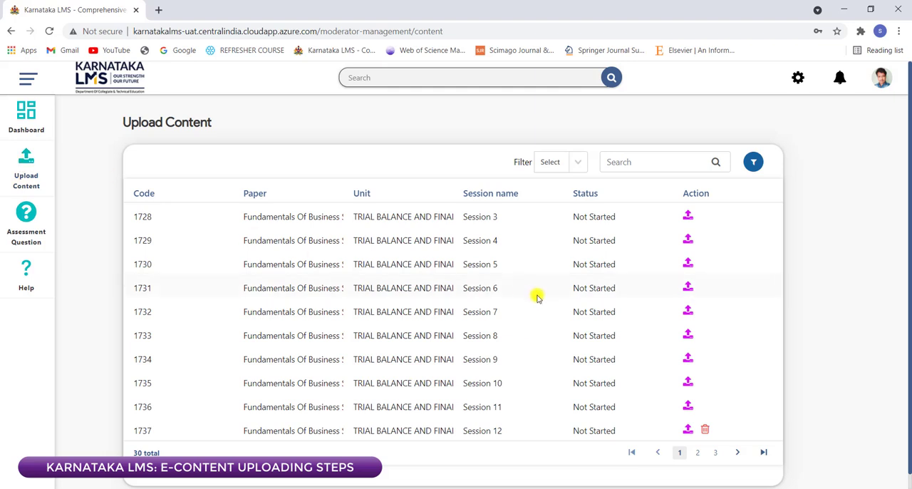
{"action": "scroll", "coordinate": [535, 295], "scroll_direction": "down", "scroll_amount": 1}
{"action": "left_click", "coordinate": [697, 436]}
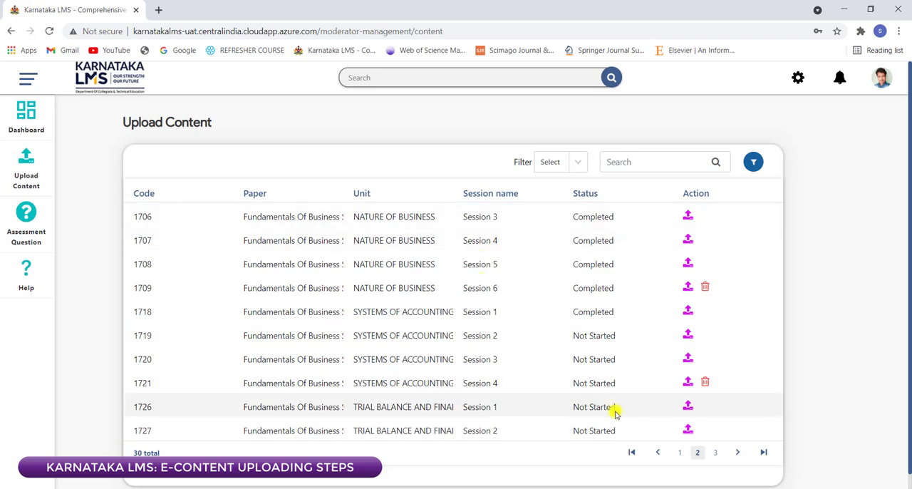
{"action": "left_click", "coordinate": [715, 453]}
{"action": "left_click", "coordinate": [680, 452]}
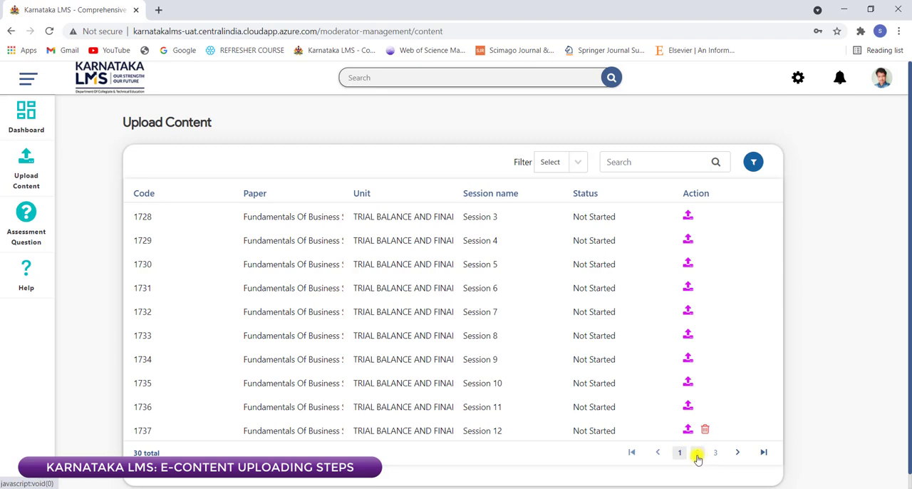
{"action": "left_click", "coordinate": [696, 454]}
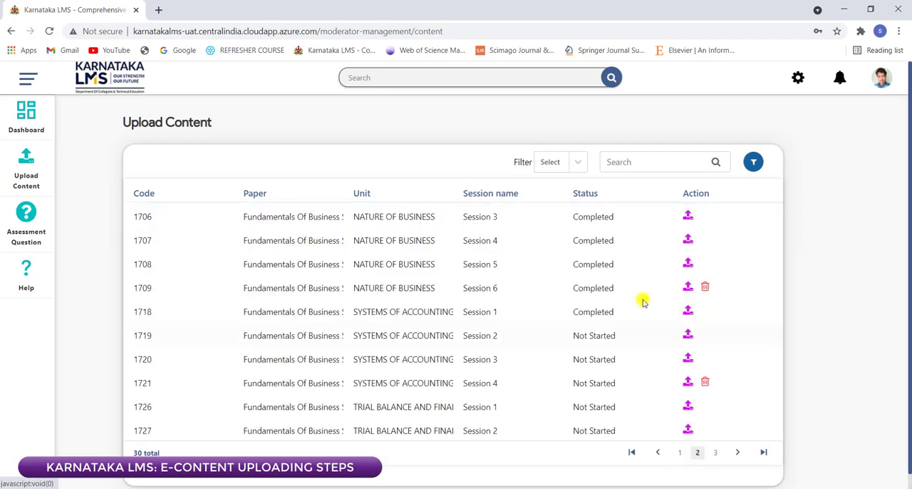
Step: Go back and forth between pages 2 and 3 of the content upload list to review each session's unit and status
{"action": "left_click", "coordinate": [713, 455]}
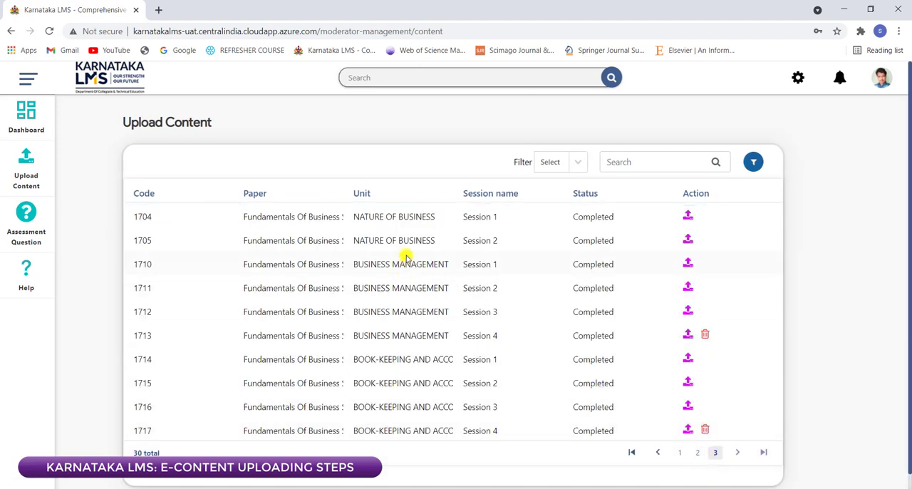
{"action": "left_click", "coordinate": [698, 454]}
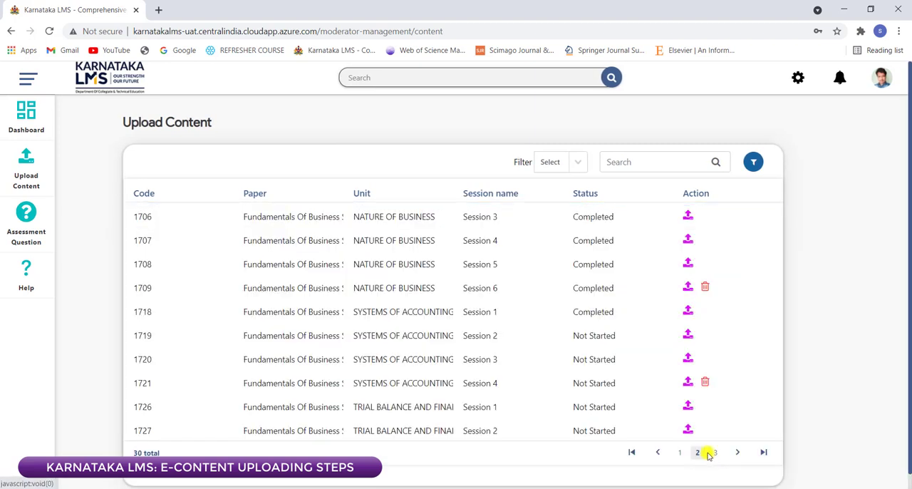
{"action": "left_click", "coordinate": [713, 455]}
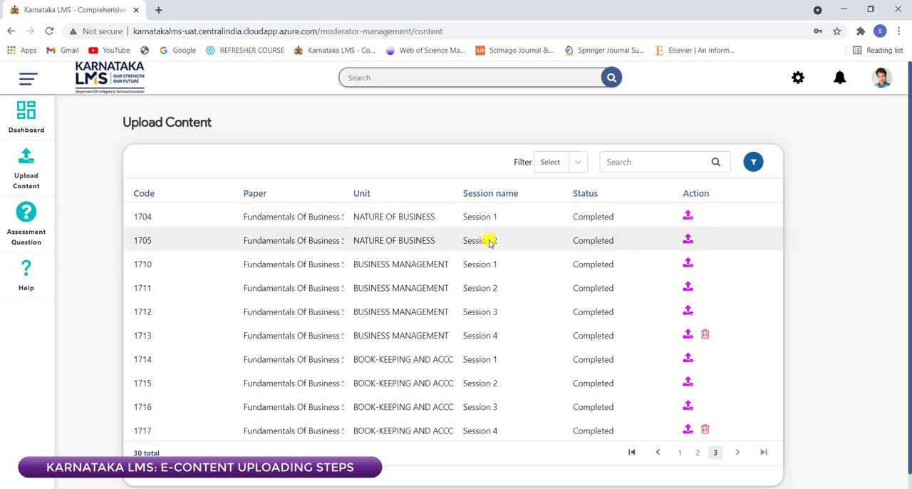
{"action": "left_click", "coordinate": [696, 453]}
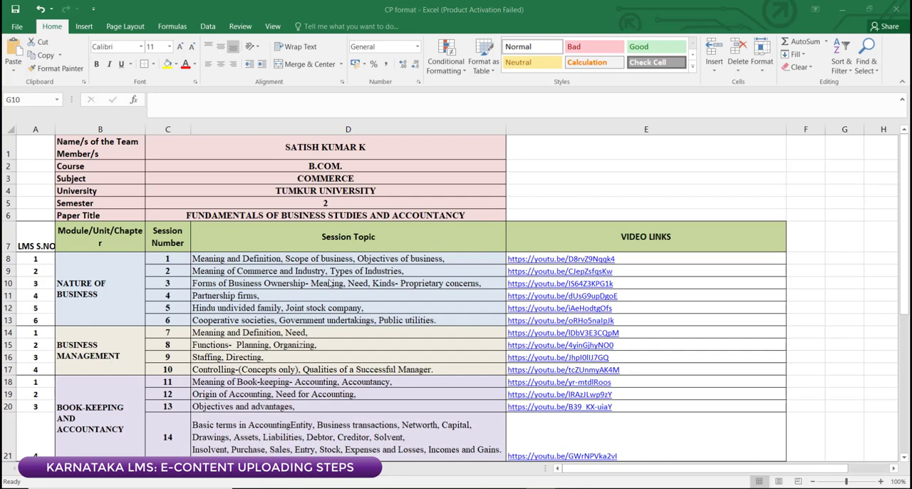
Step: Switch to the CP format workbook in Excel and examine its units, session topics, video links and LMS serial numbers
{"action": "left_click_drag", "start_coordinate": [901, 180], "coordinate": [907, 230]}
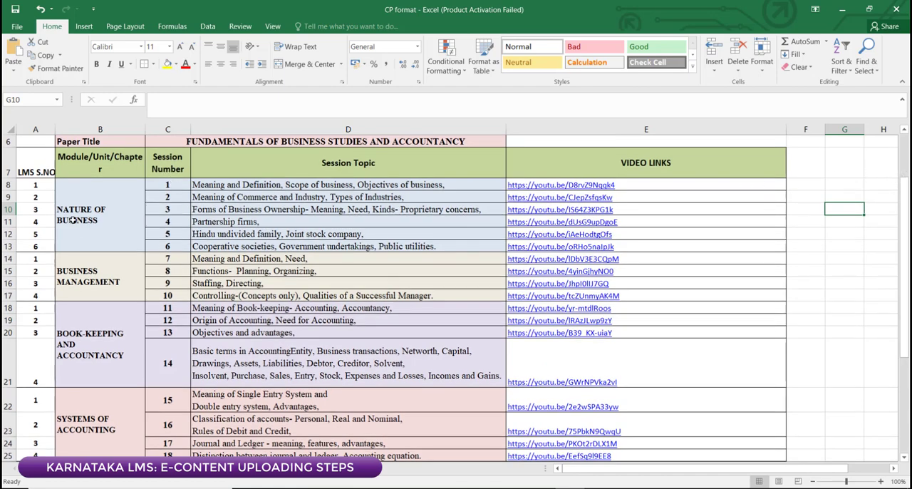
{"action": "left_click_drag", "start_coordinate": [905, 211], "coordinate": [910, 323]}
{"action": "scroll", "coordinate": [179, 243], "scroll_direction": "up", "scroll_amount": 5}
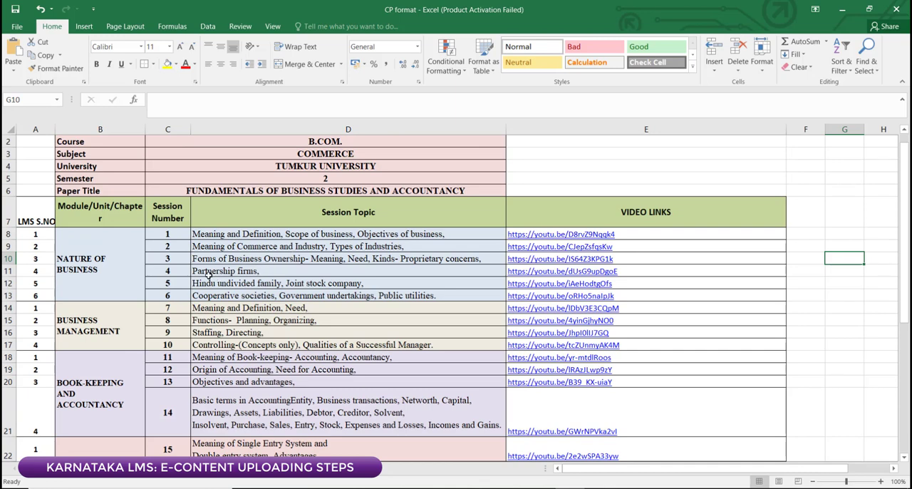
{"action": "left_click", "coordinate": [101, 251]}
{"action": "left_click", "coordinate": [33, 245]}
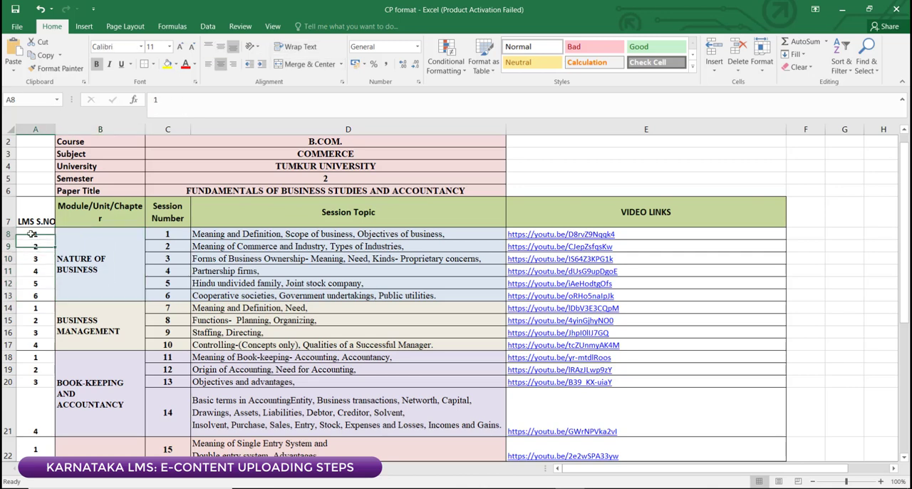
{"action": "left_click", "coordinate": [32, 260]}
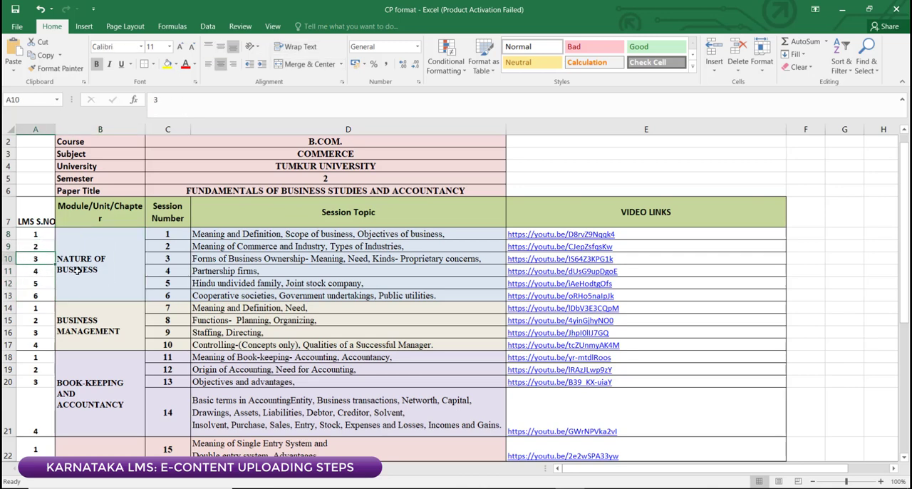
{"action": "left_click", "coordinate": [45, 235]}
{"action": "left_click", "coordinate": [46, 245]}
{"action": "left_click", "coordinate": [46, 260]}
{"action": "scroll", "coordinate": [41, 299], "scroll_direction": "down", "scroll_amount": 2}
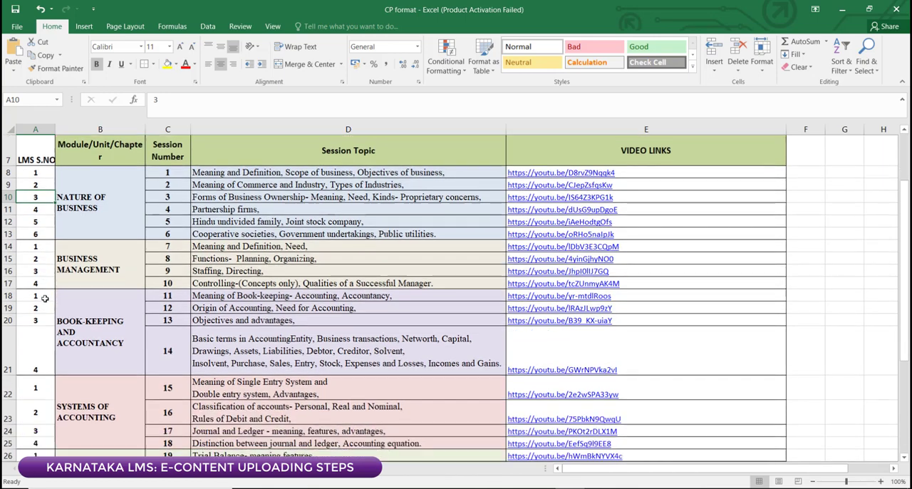
{"action": "scroll", "coordinate": [43, 280], "scroll_direction": "up", "scroll_amount": 1}
Step: Compare the first session number of the NATURE OF BUSINESS unit with its LMS serial number
{"action": "left_click", "coordinate": [98, 234]}
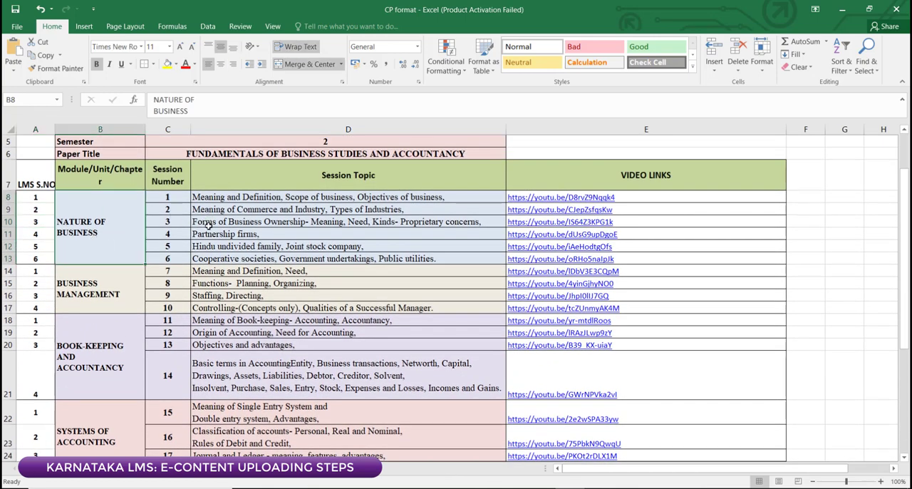
{"action": "scroll", "coordinate": [285, 267], "scroll_direction": "up", "scroll_amount": 1}
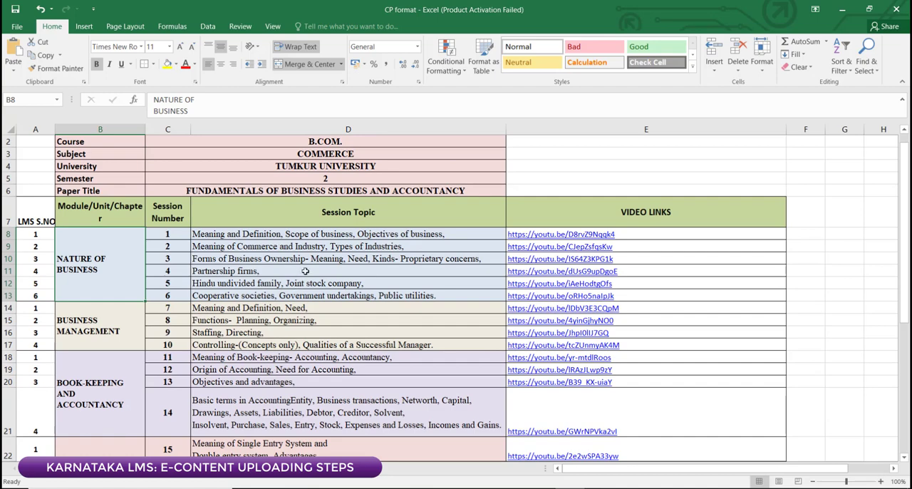
{"action": "scroll", "coordinate": [305, 272], "scroll_direction": "up", "scroll_amount": 1}
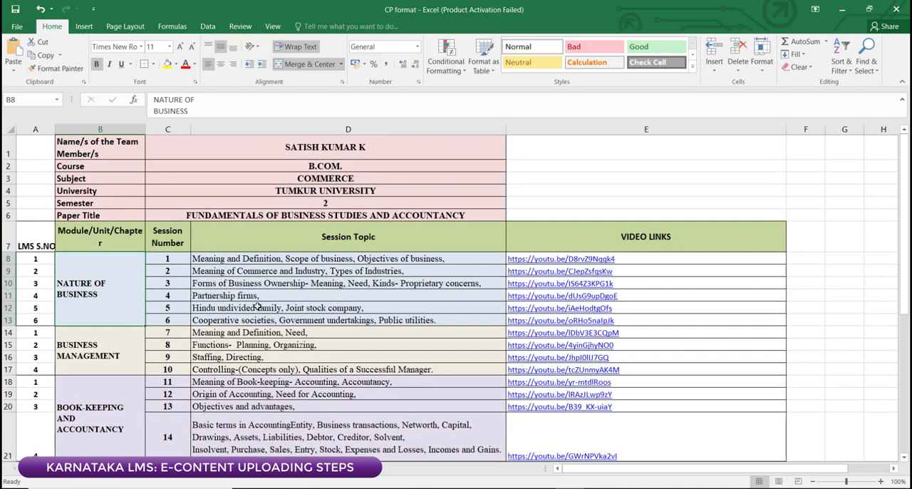
{"action": "scroll", "coordinate": [263, 304], "scroll_direction": "down", "scroll_amount": 1}
{"action": "left_click", "coordinate": [27, 195]}
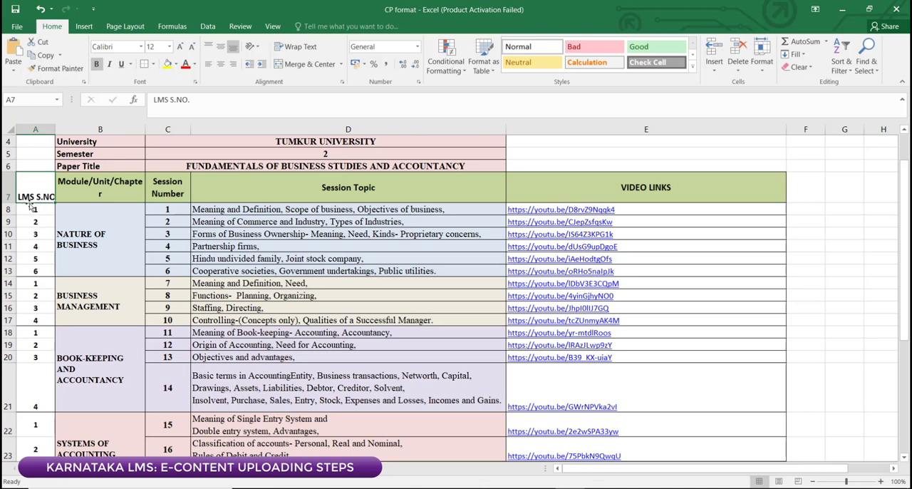
{"action": "left_click", "coordinate": [36, 208]}
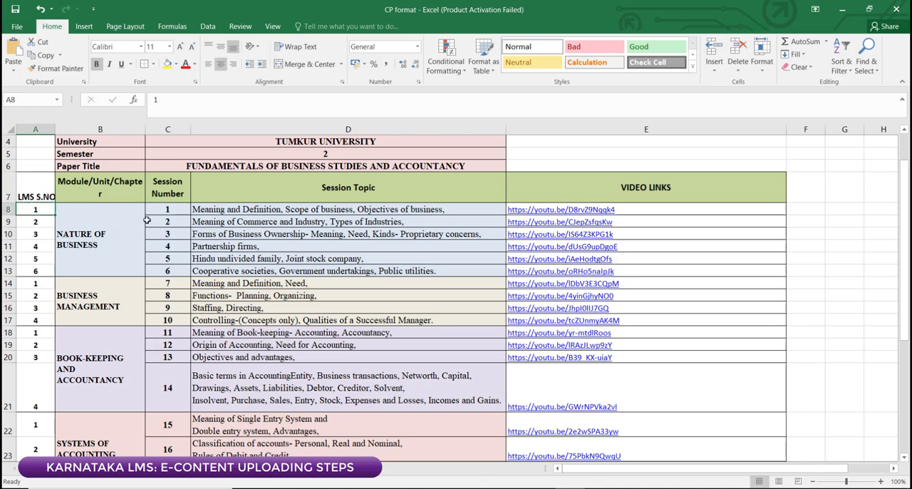
{"action": "left_click", "coordinate": [158, 211]}
{"action": "left_click", "coordinate": [48, 214]}
{"action": "left_click", "coordinate": [128, 231]}
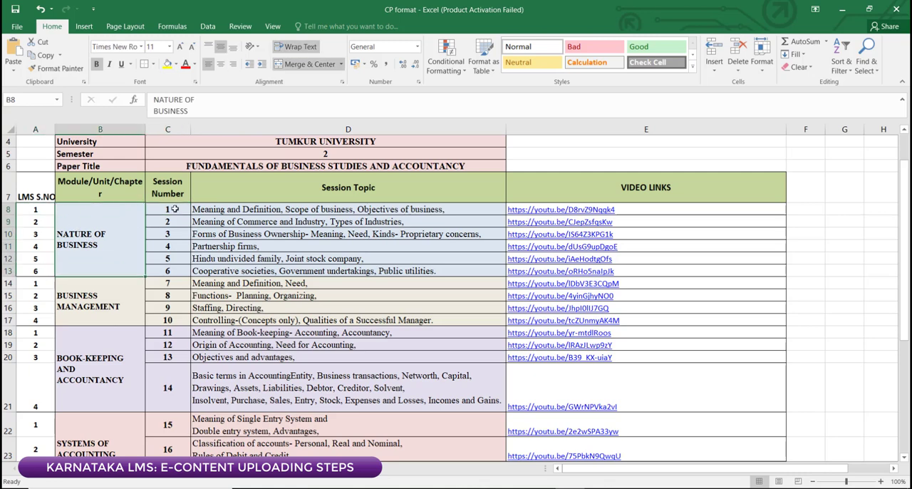
{"action": "left_click", "coordinate": [175, 208]}
{"action": "left_click", "coordinate": [43, 214]}
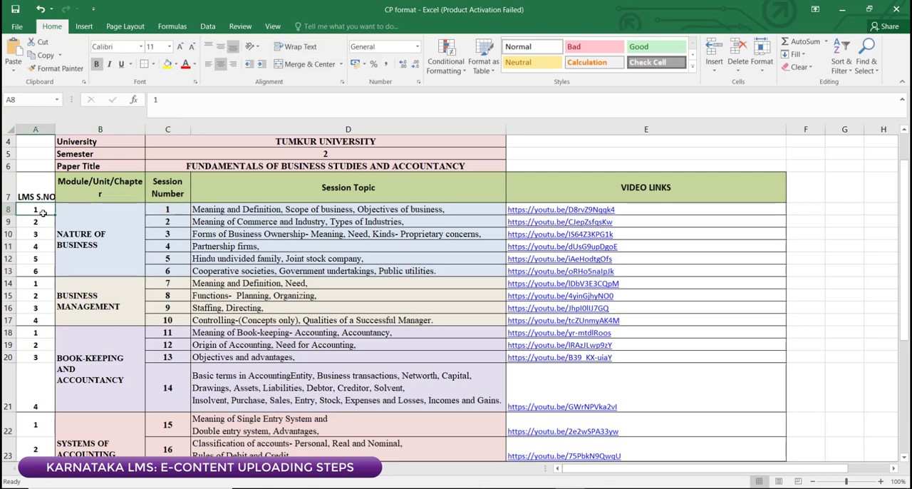
Step: Compare session numbers 7 and 8 of the BUSINESS MANAGEMENT unit with their LMS serial numbers
{"action": "scroll", "coordinate": [74, 260], "scroll_direction": "down", "scroll_amount": 1}
{"action": "scroll", "coordinate": [77, 269], "scroll_direction": "down", "scroll_amount": 1}
{"action": "left_click", "coordinate": [70, 220]}
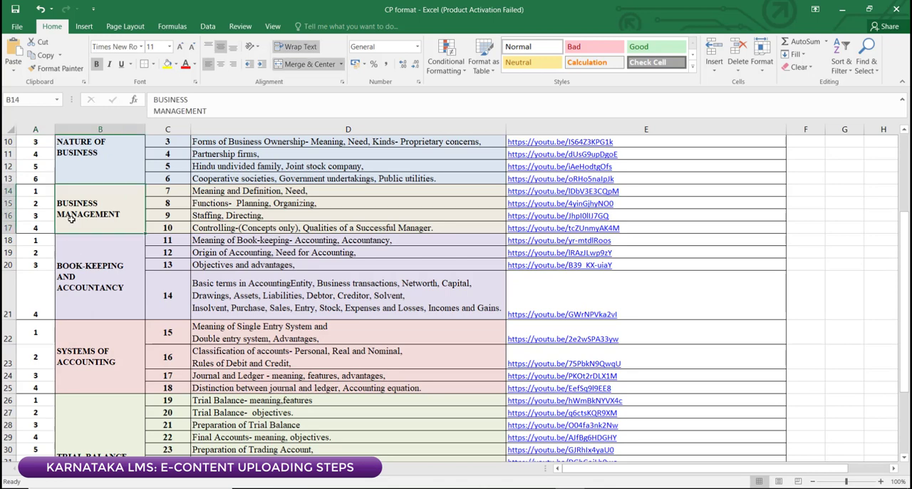
{"action": "left_click", "coordinate": [166, 190]}
{"action": "scroll", "coordinate": [178, 242], "scroll_direction": "up", "scroll_amount": 1}
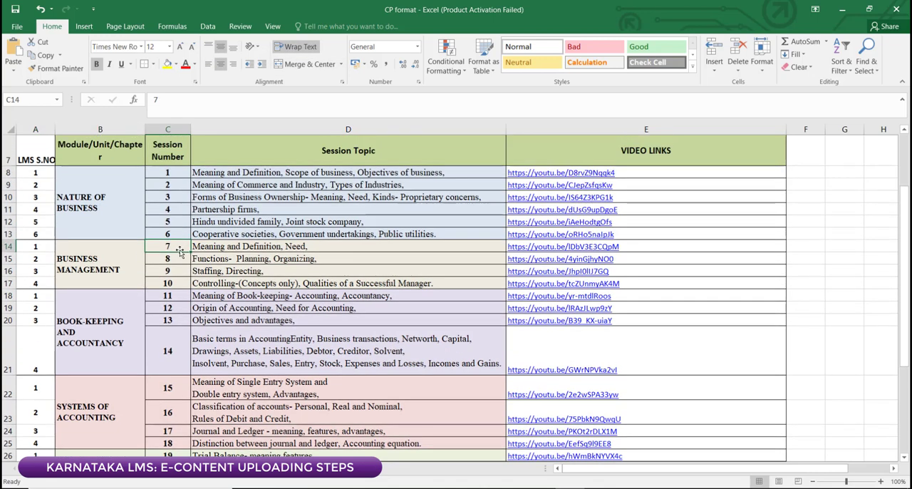
{"action": "left_click", "coordinate": [39, 248]}
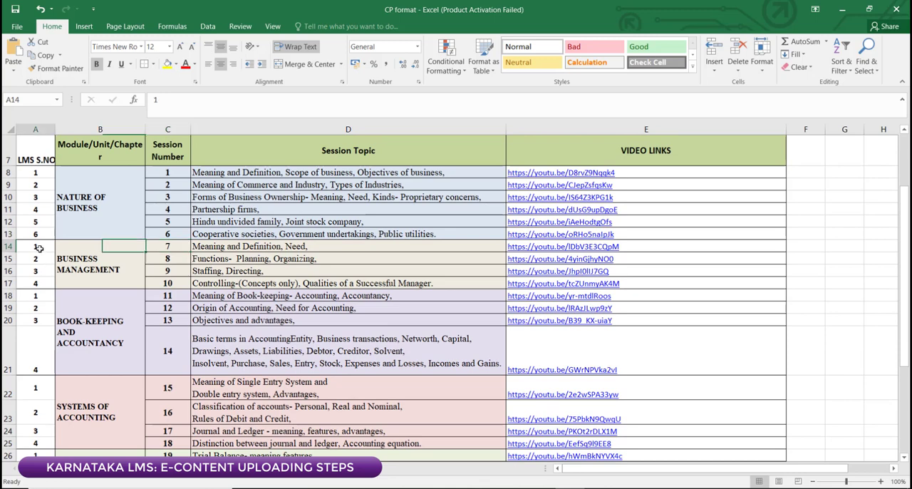
{"action": "left_click", "coordinate": [77, 260]}
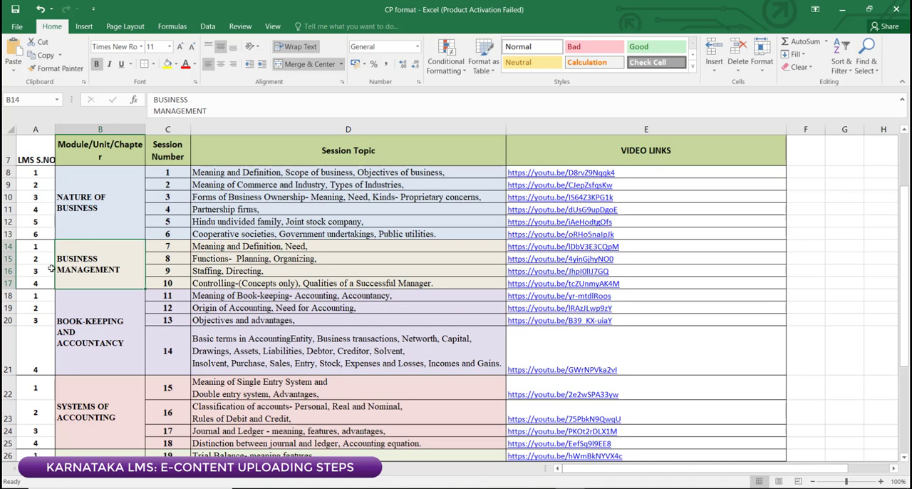
{"action": "left_click", "coordinate": [44, 262]}
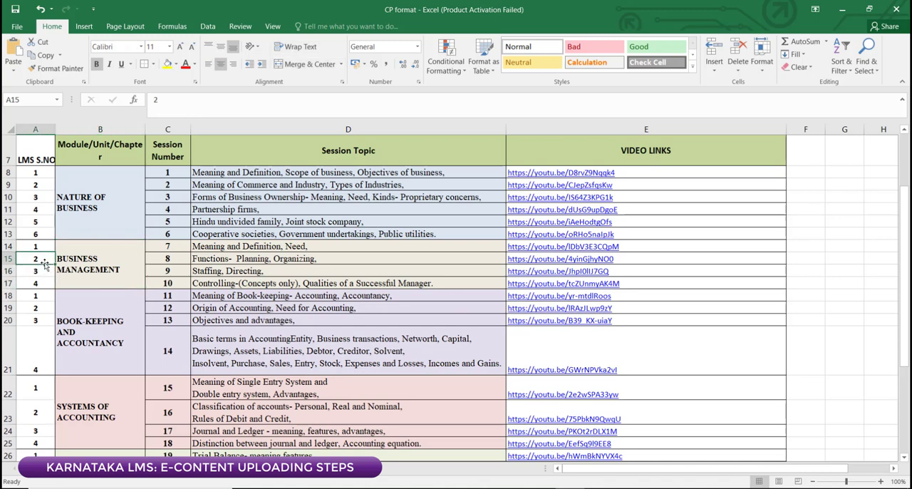
{"action": "left_click", "coordinate": [162, 262]}
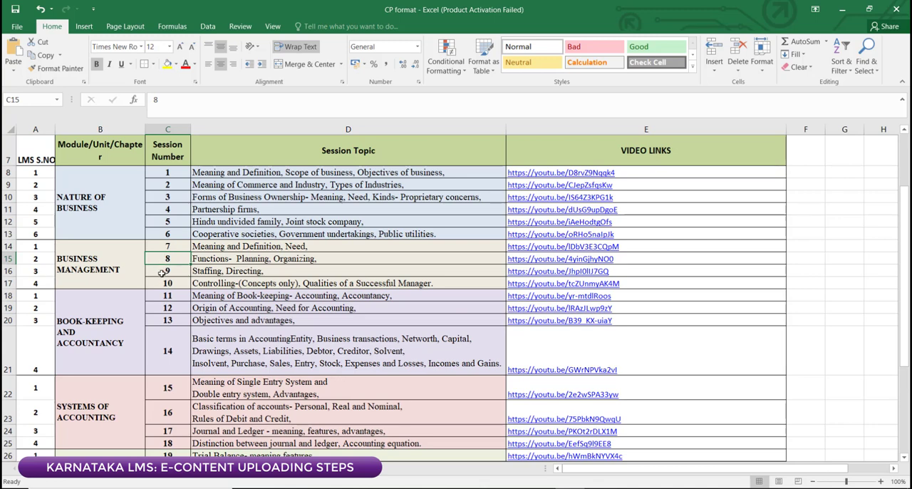
Step: Check the LMS S.NO. column against all six session numbers of the NATURE OF BUSINESS unit
{"action": "scroll", "coordinate": [138, 218], "scroll_direction": "up", "scroll_amount": 2}
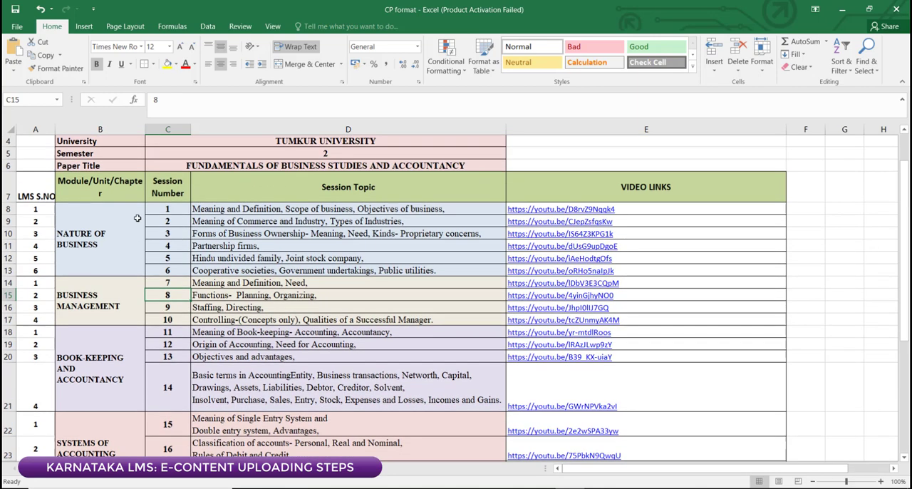
{"action": "left_click", "coordinate": [41, 242]}
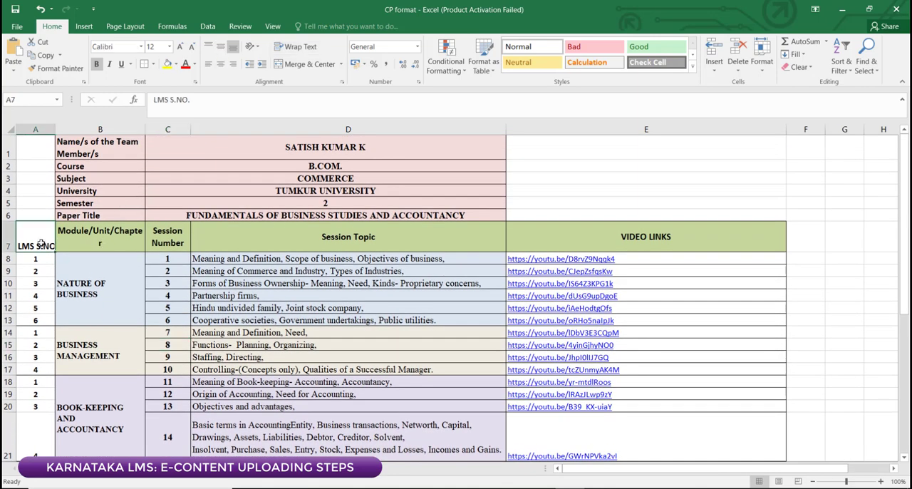
{"action": "scroll", "coordinate": [36, 260], "scroll_direction": "down", "scroll_amount": 1}
{"action": "scroll", "coordinate": [36, 260], "scroll_direction": "down", "scroll_amount": 1}
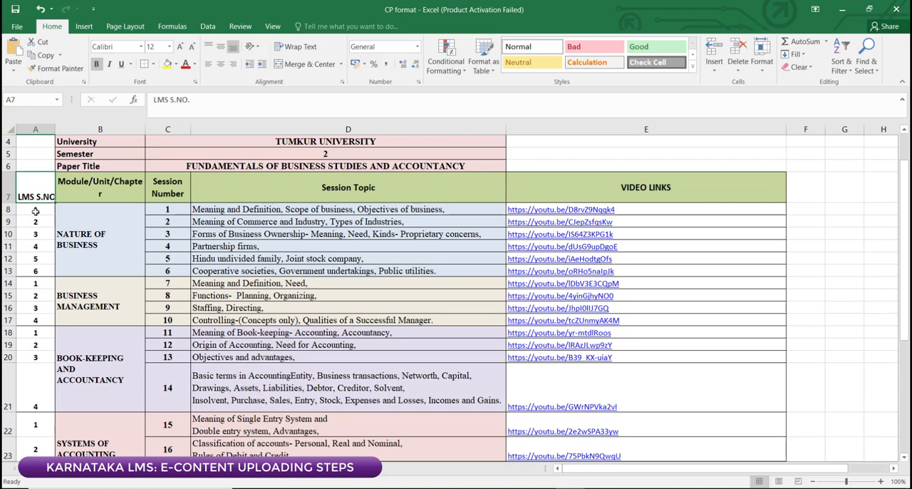
{"action": "left_click", "coordinate": [103, 246]}
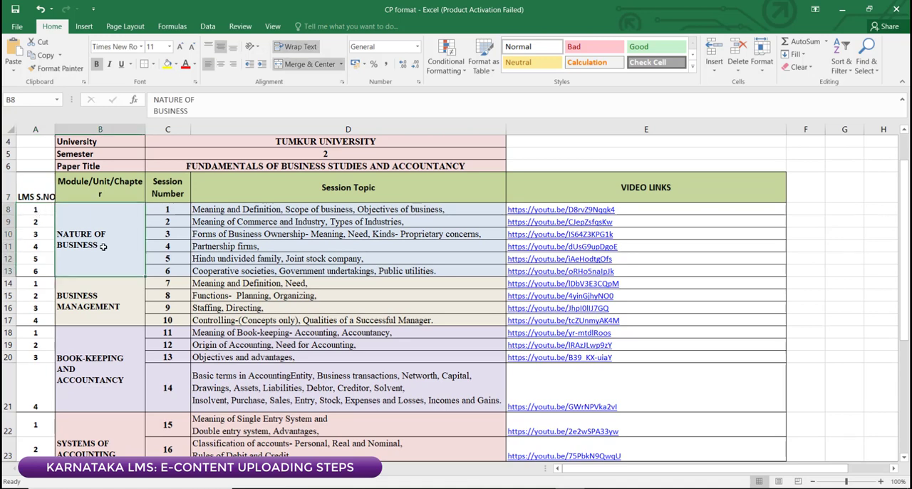
{"action": "left_click_drag", "start_coordinate": [175, 212], "coordinate": [171, 271]}
{"action": "left_click_drag", "start_coordinate": [35, 208], "coordinate": [43, 270]}
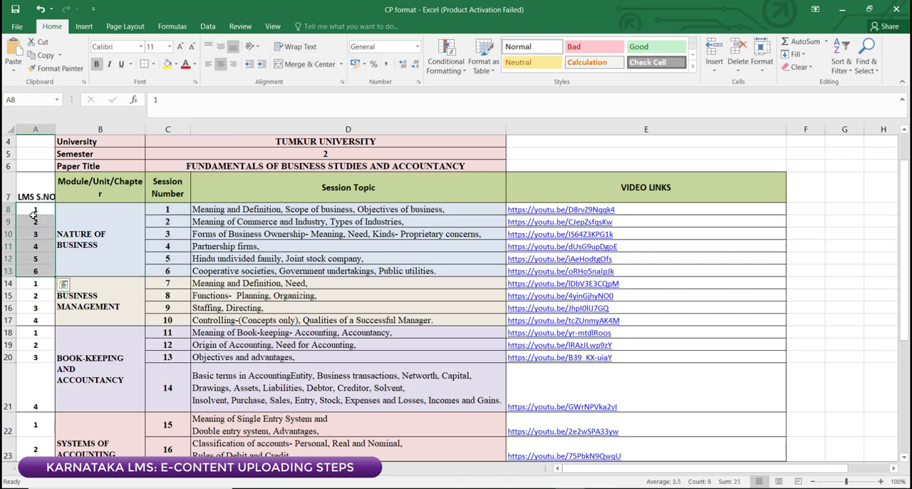
Step: Compare the LMS serial numbers of the NATURE OF BUSINESS unit with the four of the BUSINESS MANAGEMENT unit
{"action": "scroll", "coordinate": [106, 247], "scroll_direction": "down", "scroll_amount": 1}
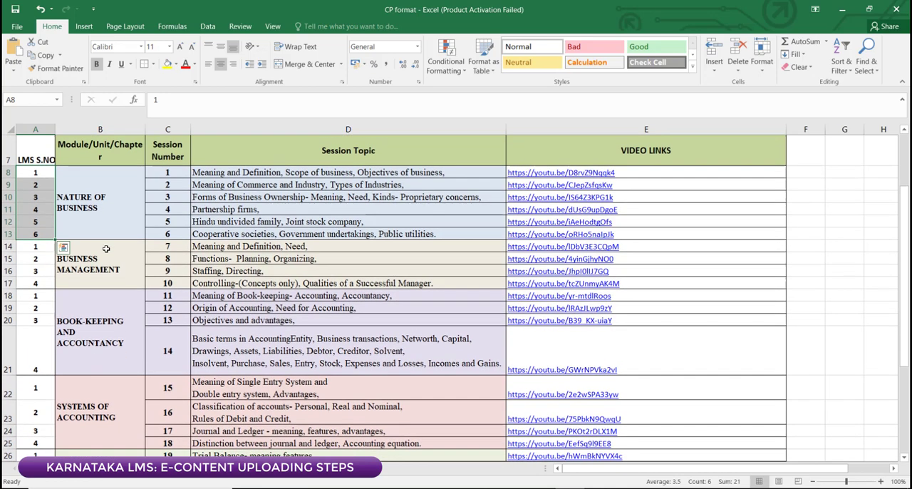
{"action": "scroll", "coordinate": [110, 251], "scroll_direction": "up", "scroll_amount": 2}
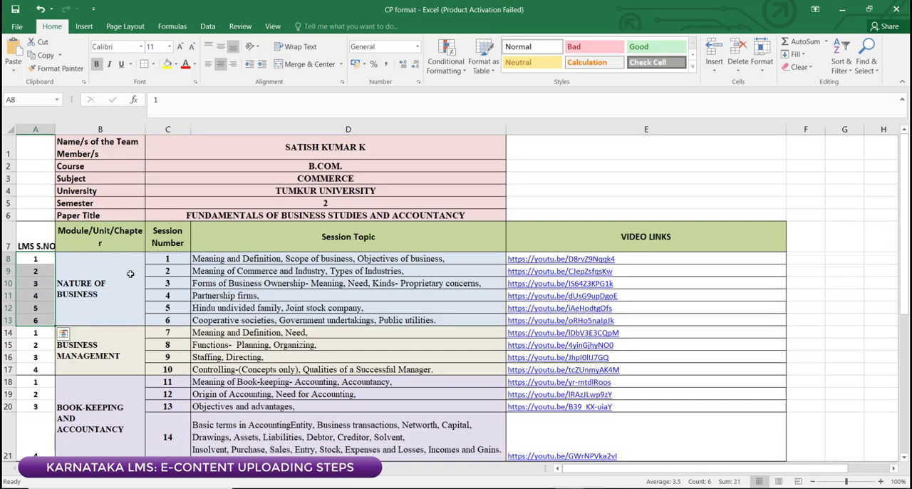
{"action": "scroll", "coordinate": [121, 285], "scroll_direction": "down", "scroll_amount": 1}
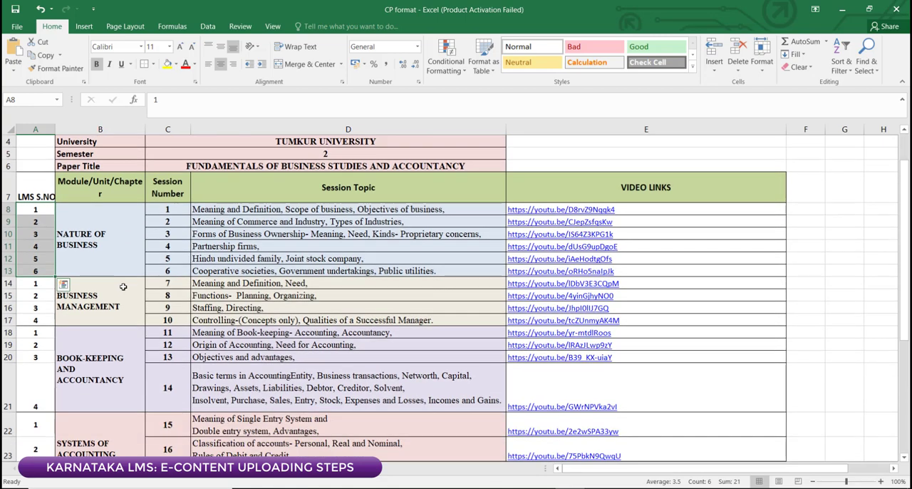
{"action": "scroll", "coordinate": [107, 255], "scroll_direction": "up", "scroll_amount": 1}
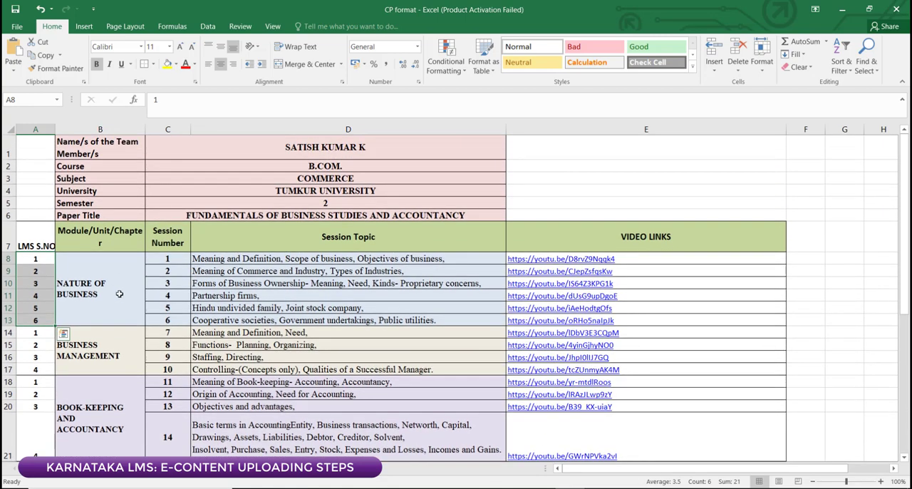
{"action": "scroll", "coordinate": [119, 288], "scroll_direction": "down", "scroll_amount": 2}
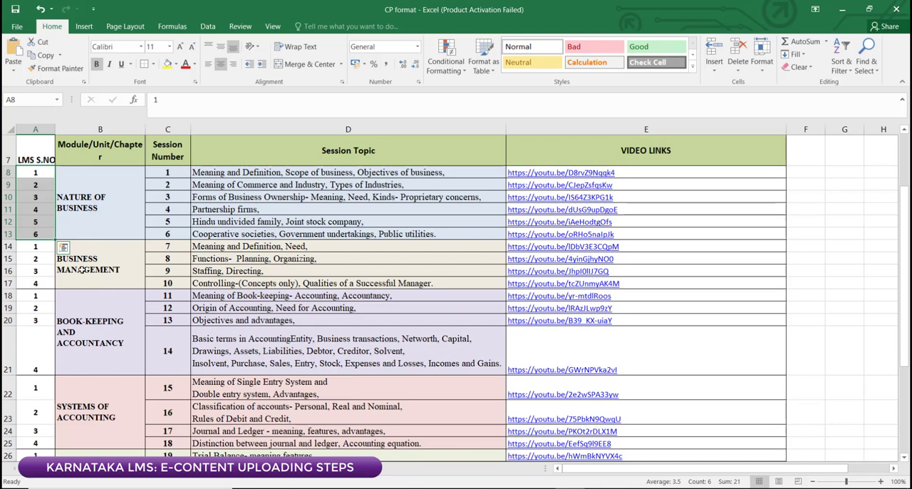
{"action": "left_click_drag", "start_coordinate": [40, 248], "coordinate": [38, 281]}
Step: Check the first session number and all four LMS serial numbers of the BOOK-KEEPING AND ACCOUNTANCY unit
{"action": "left_click", "coordinate": [90, 321]}
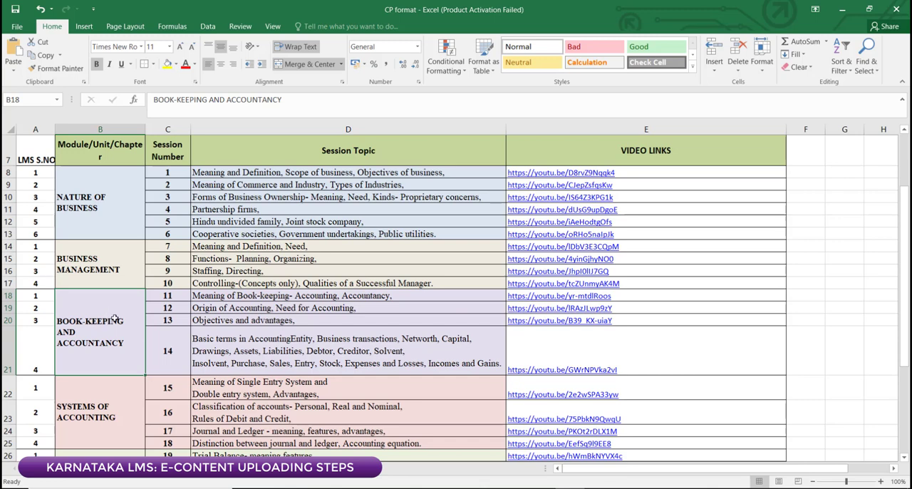
{"action": "left_click", "coordinate": [161, 297]}
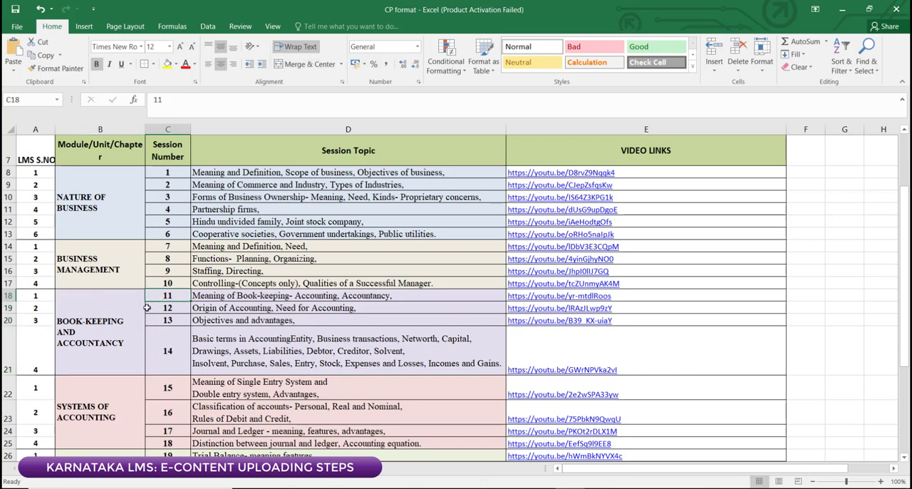
{"action": "left_click", "coordinate": [31, 295]}
{"action": "left_click", "coordinate": [38, 307]}
{"action": "left_click", "coordinate": [38, 320]}
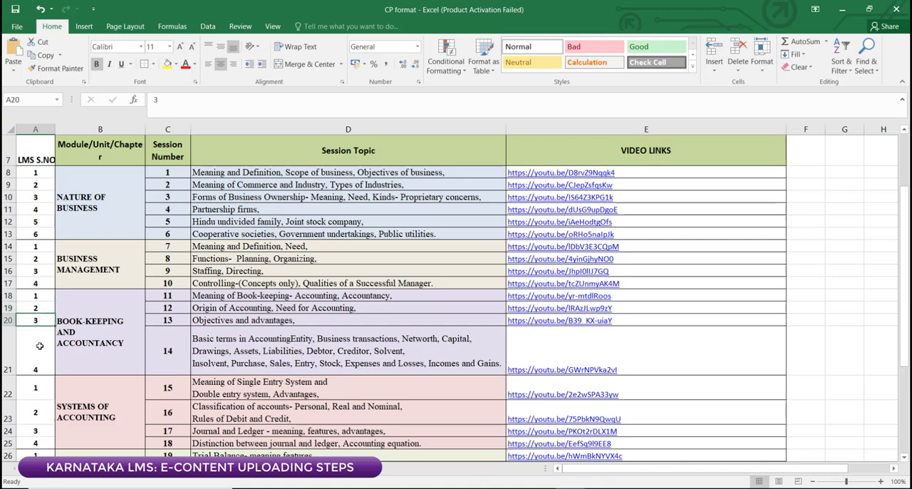
{"action": "left_click", "coordinate": [39, 356]}
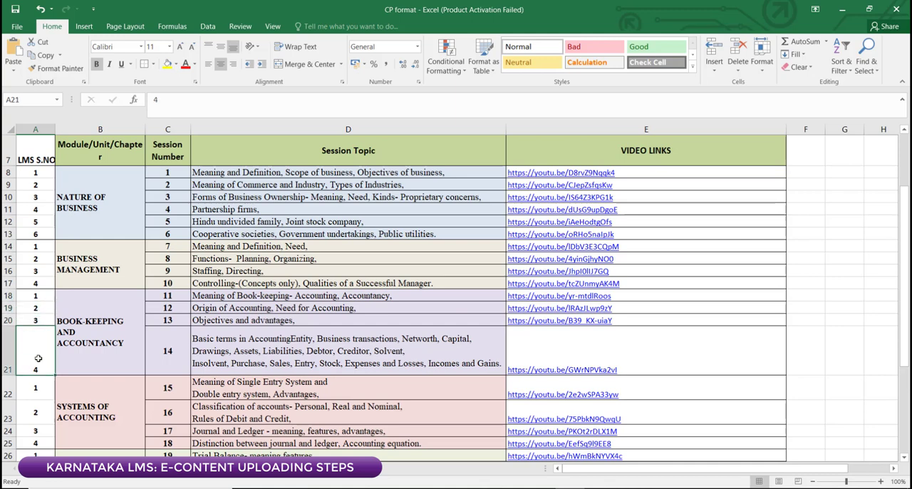
Step: Compare session numbers 11 and 12 with their LMS serial numbers and review the unit-wise numbering across the course plan
{"action": "left_click", "coordinate": [166, 297]}
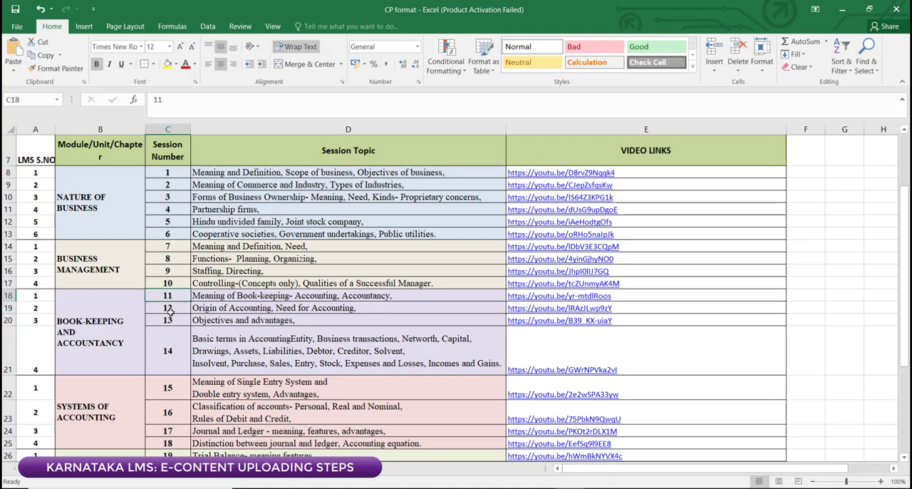
{"action": "left_click", "coordinate": [35, 297]}
{"action": "left_click", "coordinate": [161, 312]}
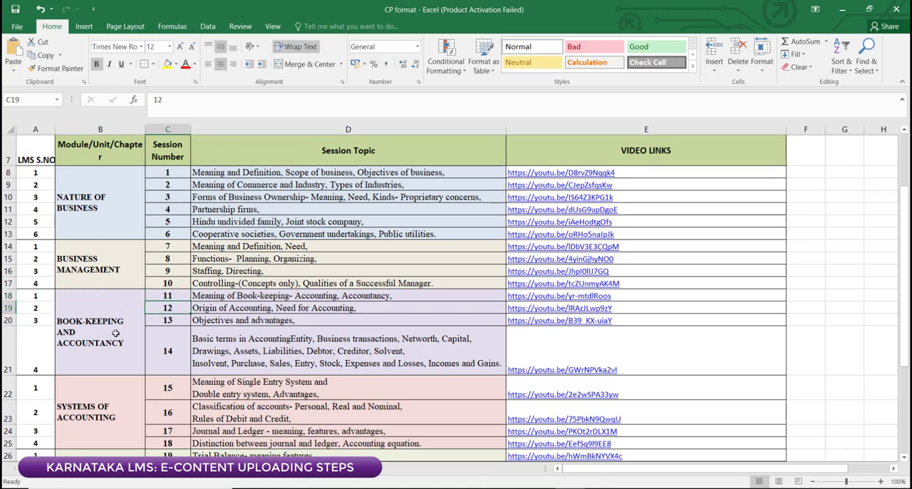
{"action": "left_click", "coordinate": [47, 310]}
{"action": "scroll", "coordinate": [82, 334], "scroll_direction": "up", "scroll_amount": 1}
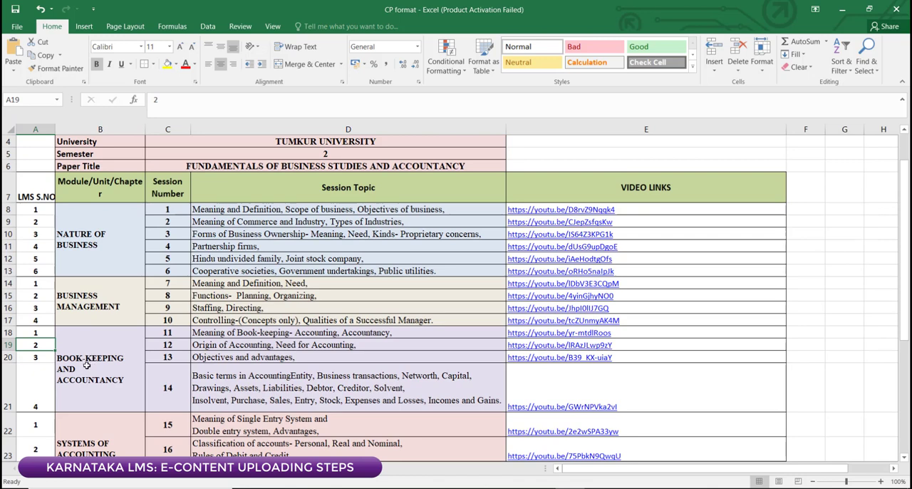
{"action": "scroll", "coordinate": [102, 344], "scroll_direction": "down", "scroll_amount": 1}
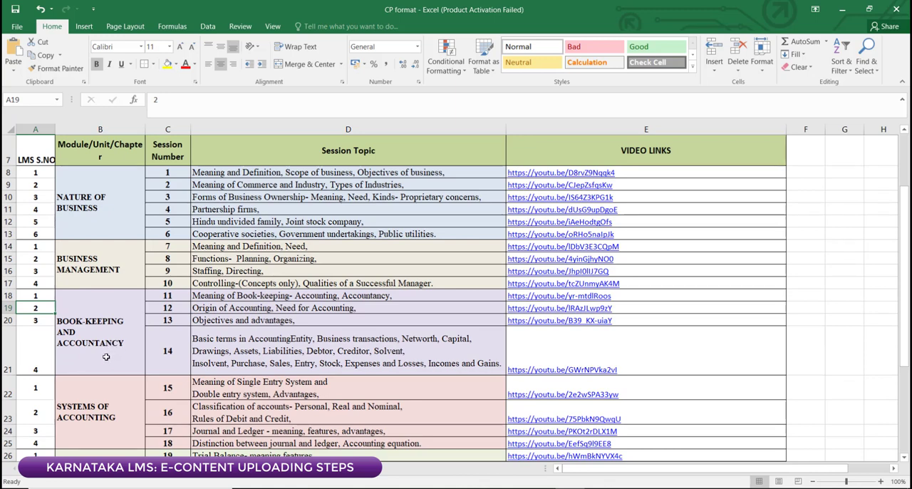
{"action": "scroll", "coordinate": [106, 356], "scroll_direction": "up", "scroll_amount": 3}
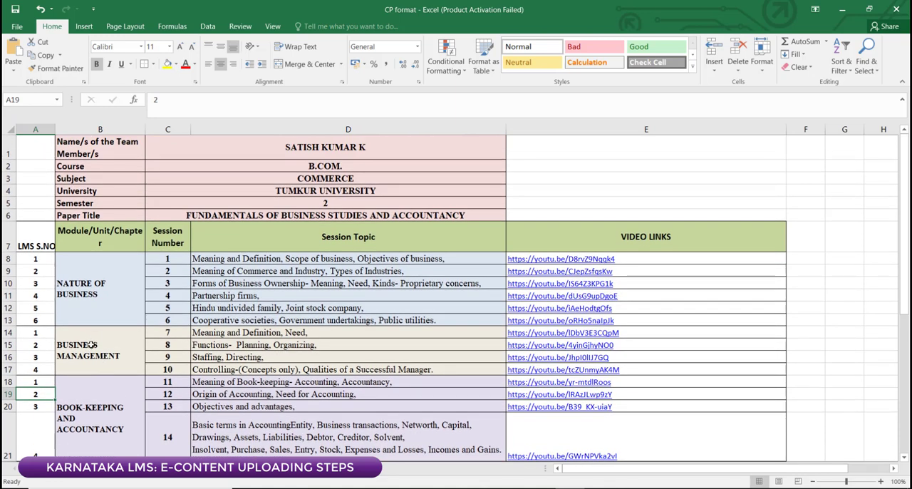
{"action": "scroll", "coordinate": [91, 345], "scroll_direction": "down", "scroll_amount": 2}
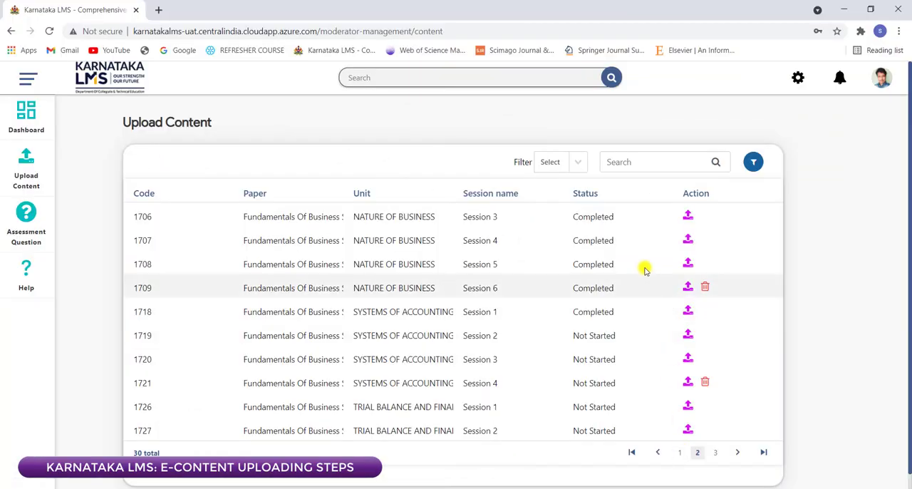
Step: Review the uploaded content of NATURE OF BUSINESS Session 1, open its assessment section, and return to the content list
{"action": "left_click", "coordinate": [716, 452]}
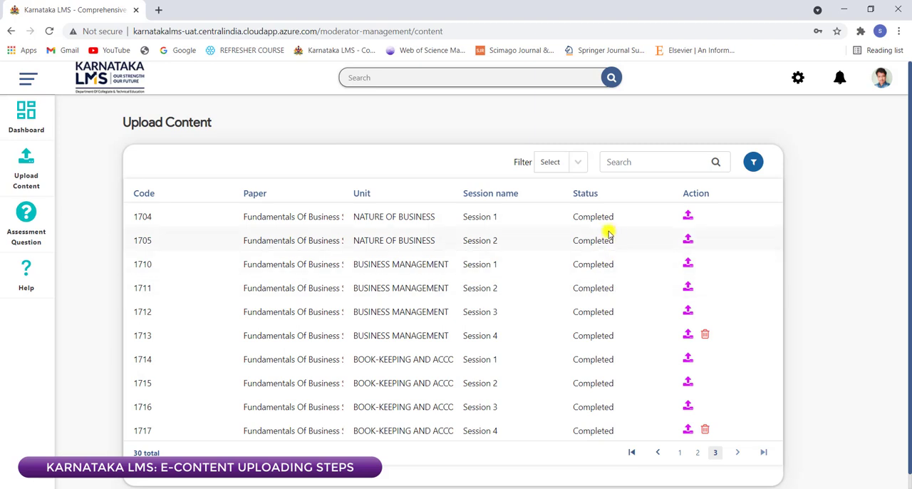
{"action": "left_click", "coordinate": [688, 218]}
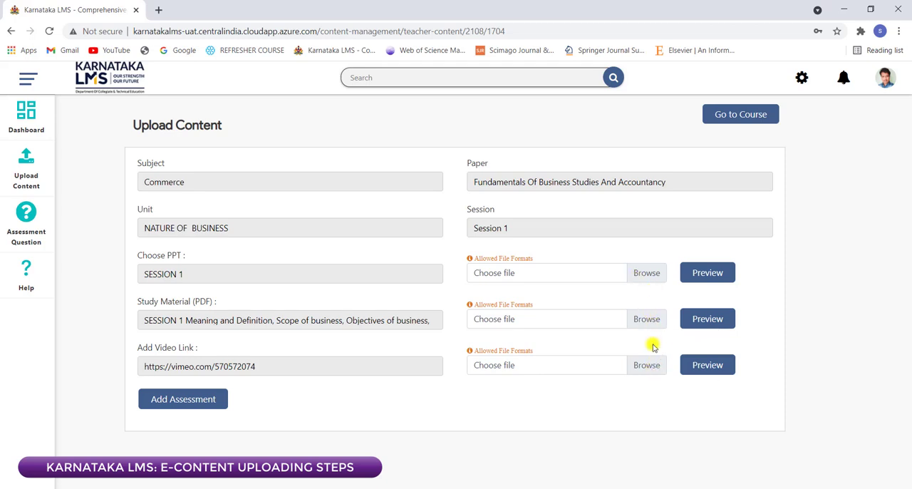
{"action": "left_click", "coordinate": [190, 404]}
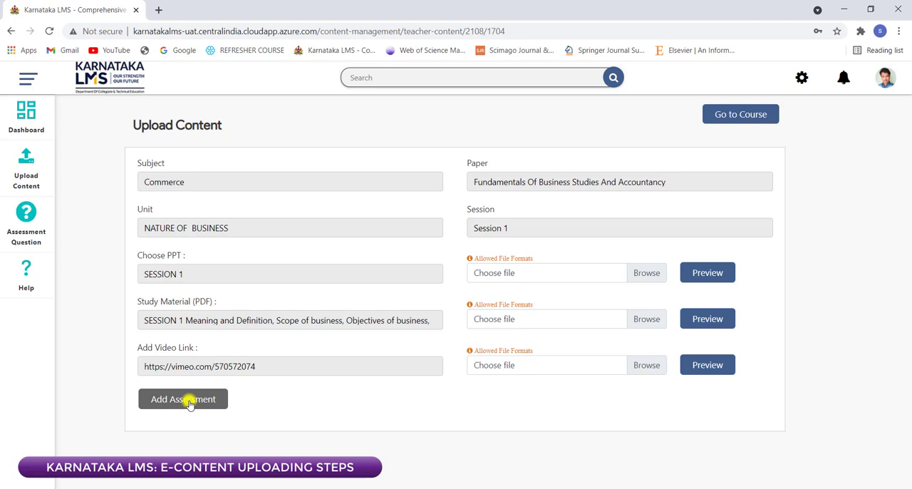
{"action": "left_click", "coordinate": [10, 30]}
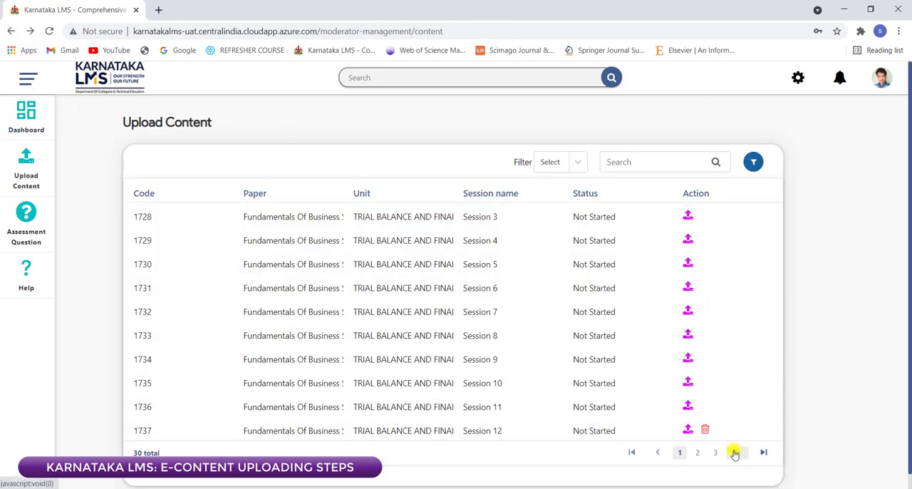
Step: Find Session 1 of the TRIAL BALANCE AND FINAL ACCOUNTS unit in the content list and open its upload page
{"action": "left_click", "coordinate": [716, 452]}
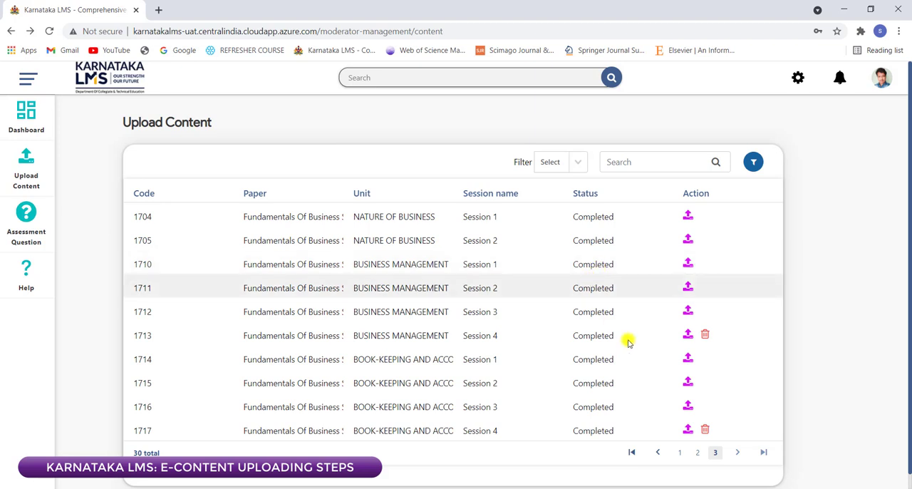
{"action": "left_click", "coordinate": [680, 451]}
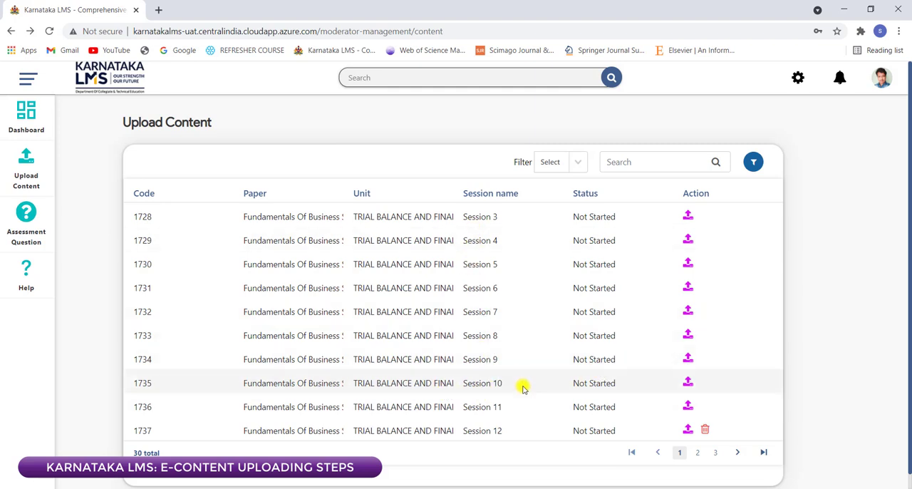
{"action": "left_click", "coordinate": [697, 452]}
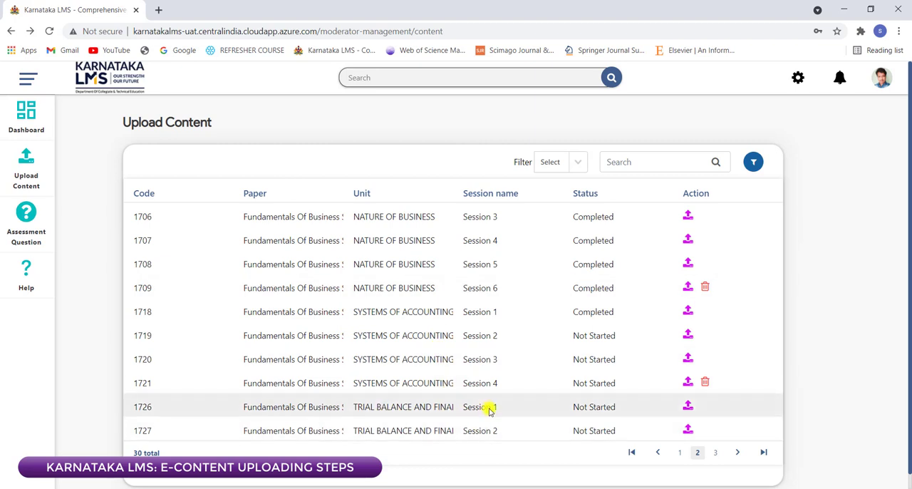
{"action": "left_click", "coordinate": [689, 408]}
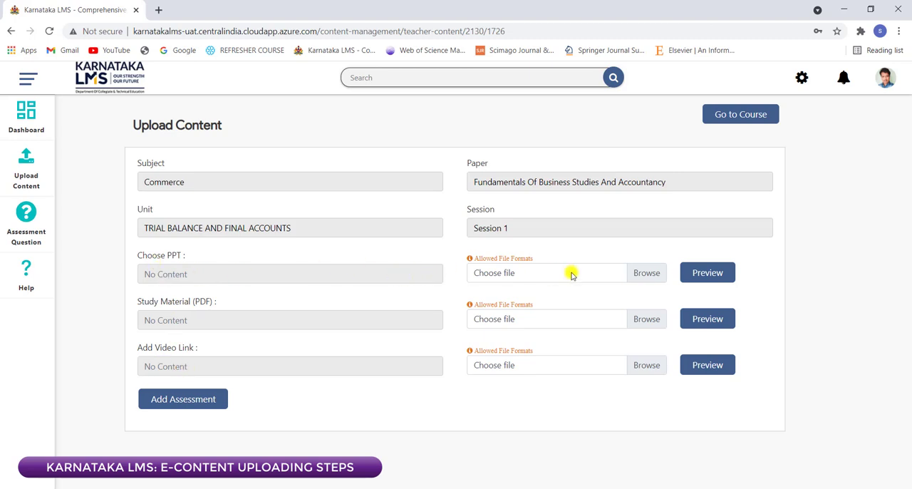
{"action": "left_click", "coordinate": [652, 277]}
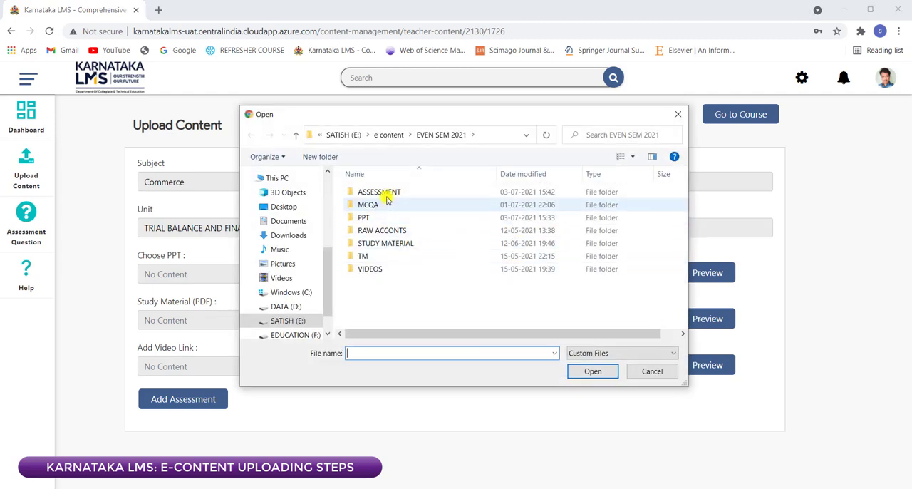
{"action": "left_click", "coordinate": [423, 136]}
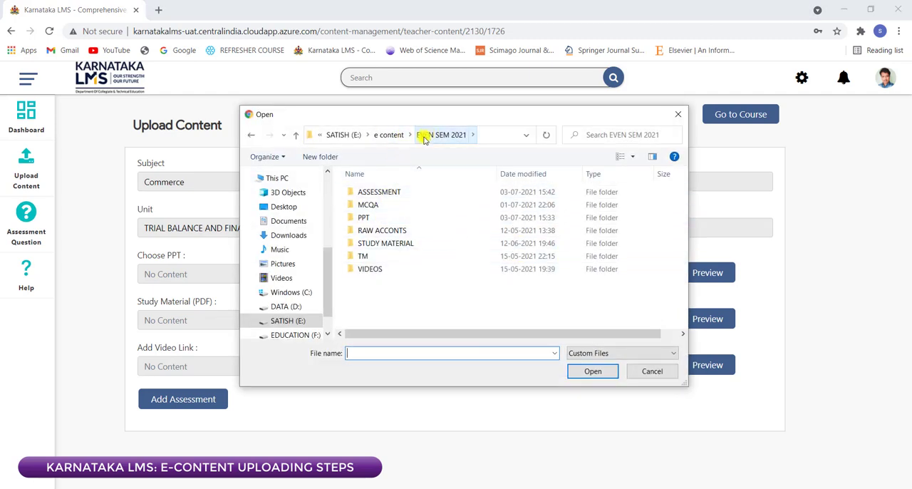
{"action": "double_click", "coordinate": [367, 217]}
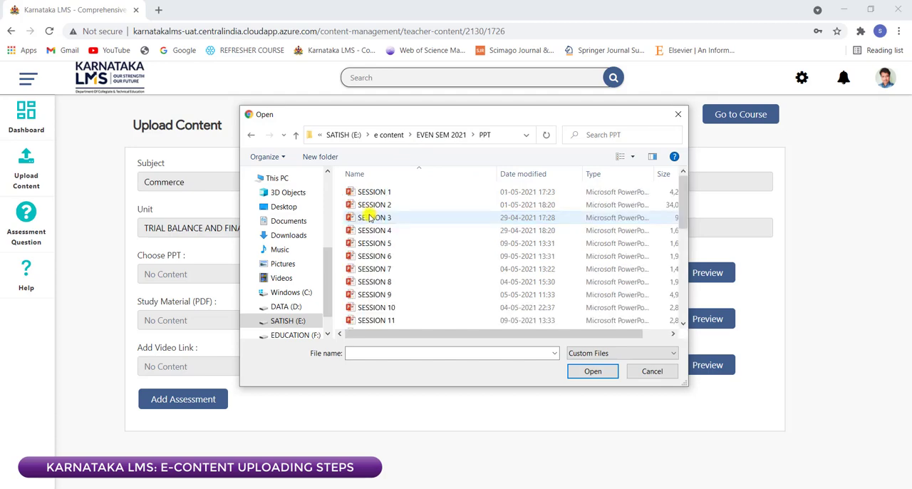
{"action": "scroll", "coordinate": [405, 271], "scroll_direction": "down", "scroll_amount": 3}
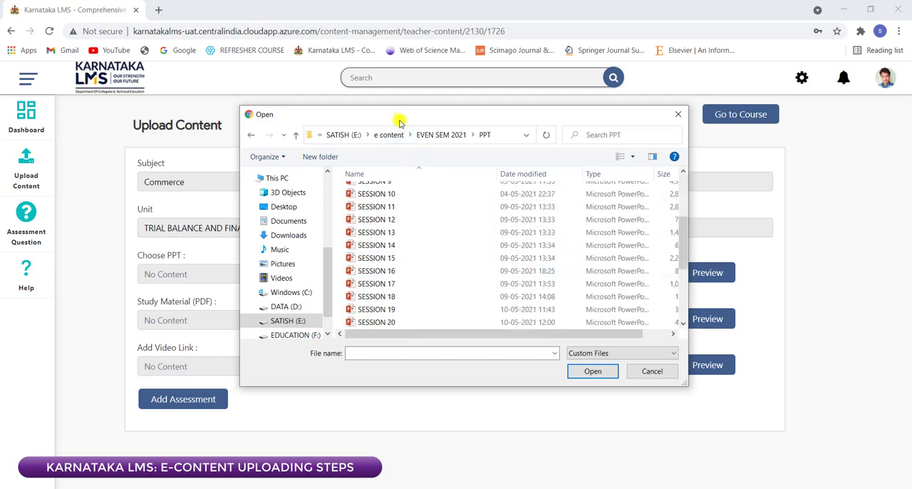
{"action": "left_click_drag", "start_coordinate": [400, 123], "coordinate": [373, 52]}
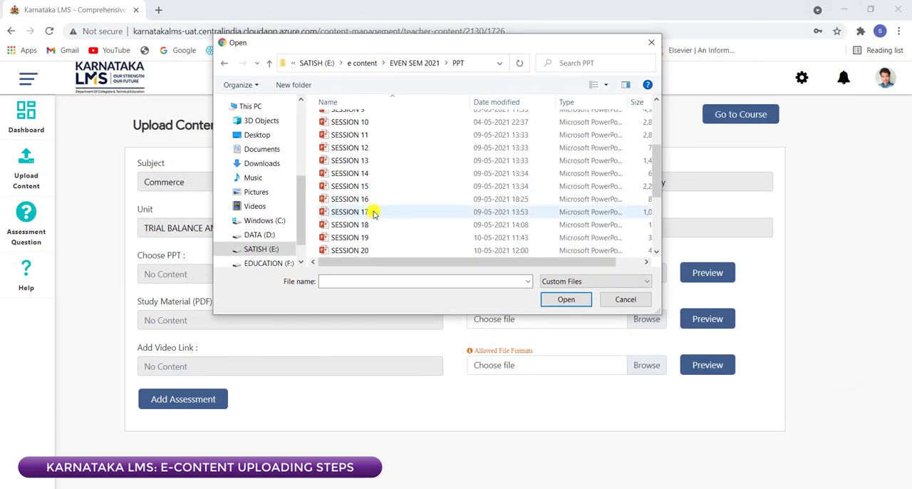
{"action": "scroll", "coordinate": [378, 225], "scroll_direction": "down", "scroll_amount": 4}
{"action": "left_click", "coordinate": [626, 299]}
Step: Upload the SESSION 19 presentation from the PPT folder of EVEN SEM 2021 as the session's PPT
{"action": "left_click", "coordinate": [637, 273]}
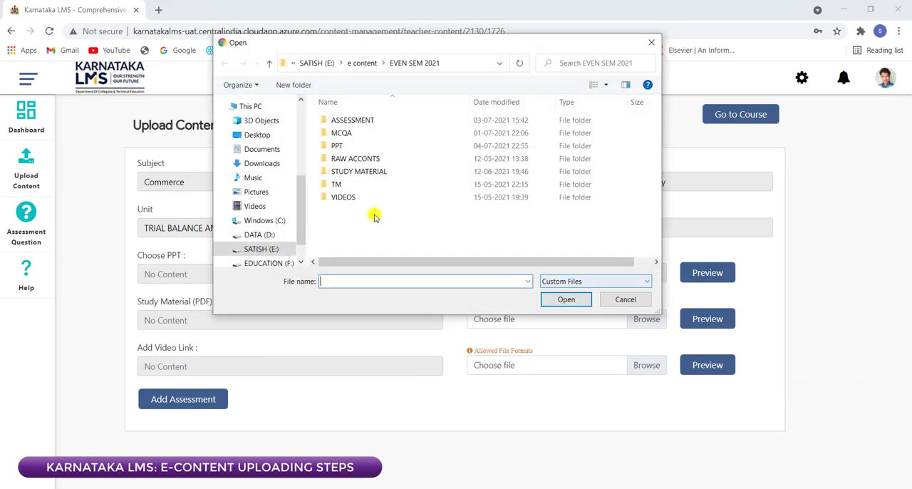
{"action": "double_click", "coordinate": [346, 146]}
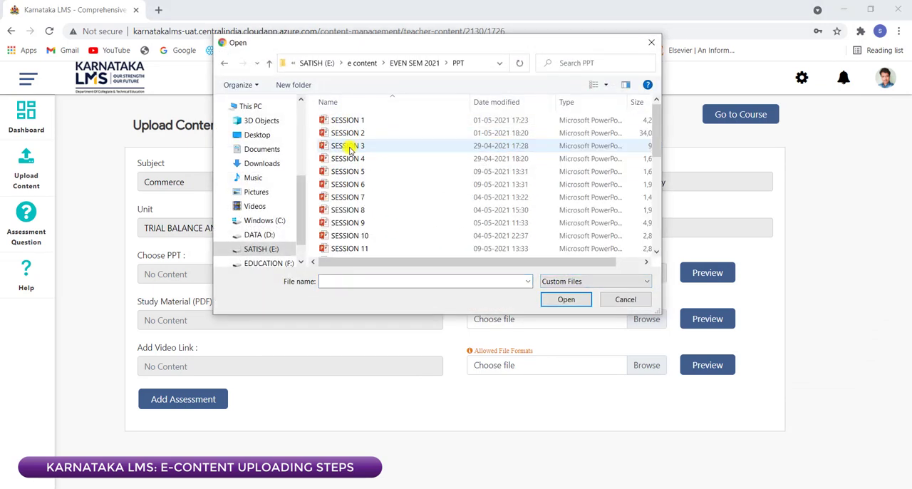
{"action": "scroll", "coordinate": [372, 243], "scroll_direction": "down", "scroll_amount": 6}
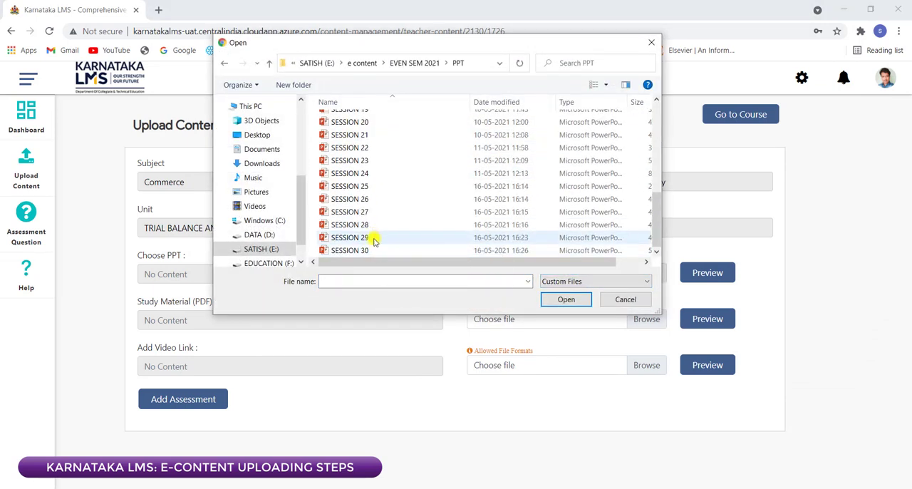
{"action": "scroll", "coordinate": [376, 188], "scroll_direction": "up", "scroll_amount": 2}
{"action": "left_click", "coordinate": [368, 180]}
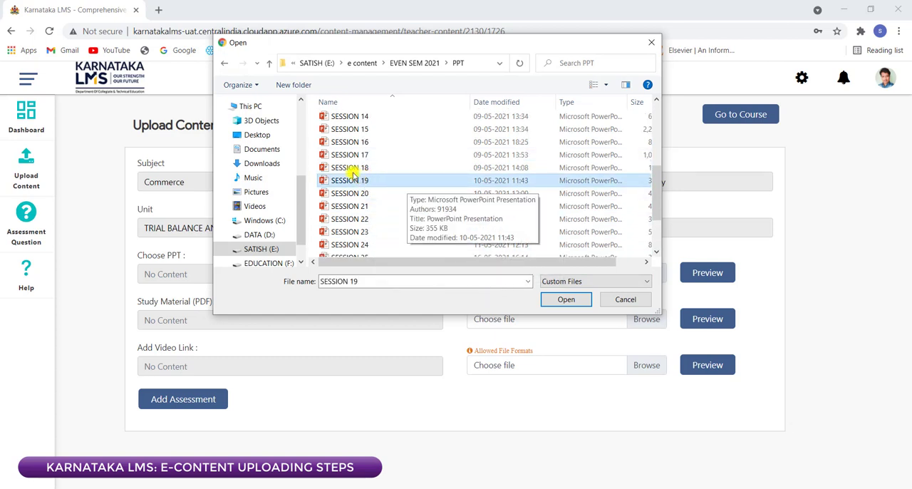
{"action": "left_click_drag", "start_coordinate": [318, 40], "coordinate": [239, 65]}
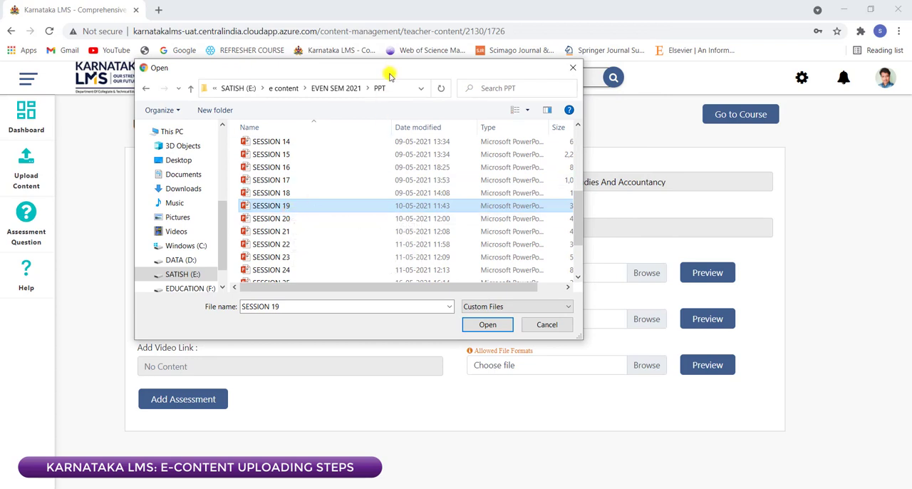
{"action": "left_click_drag", "start_coordinate": [391, 70], "coordinate": [270, 84]}
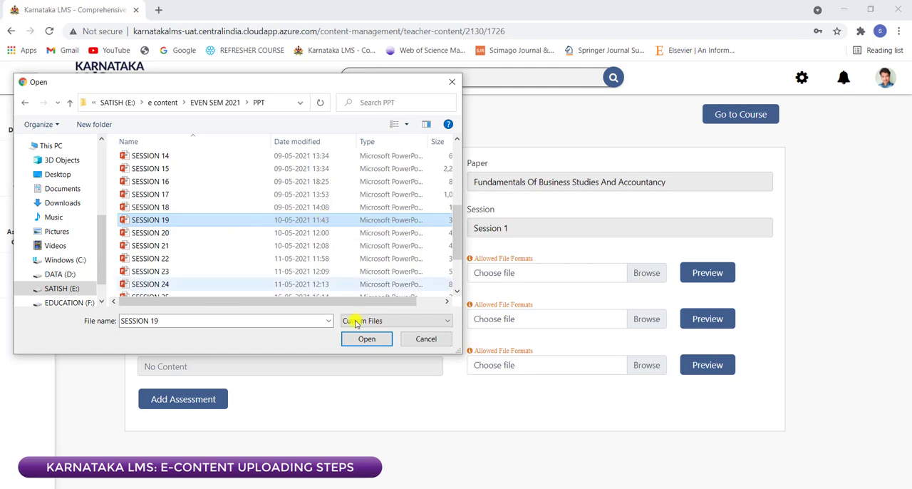
{"action": "left_click", "coordinate": [368, 339]}
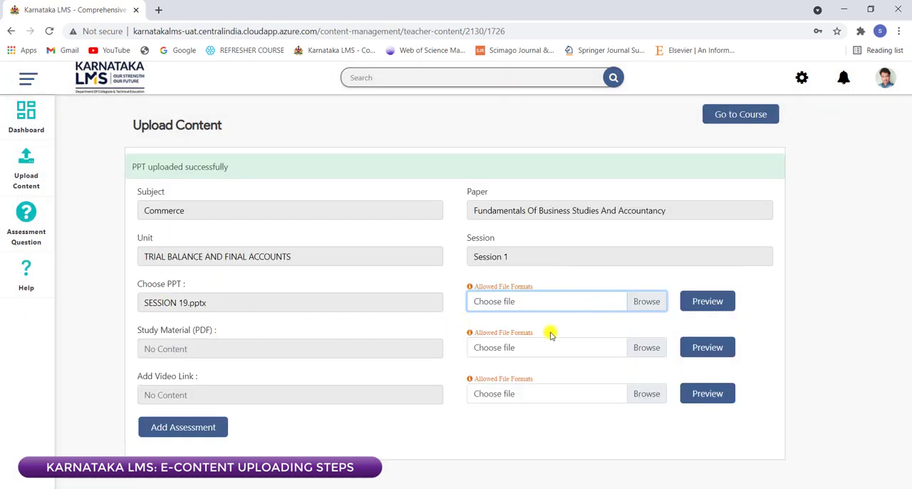
Step: Upload the SESSION 19 Trial Balance PDF from the STUDY MATERIAL > PDF folder of EVEN SEM 2021 as the session's study material
{"action": "left_click", "coordinate": [648, 350]}
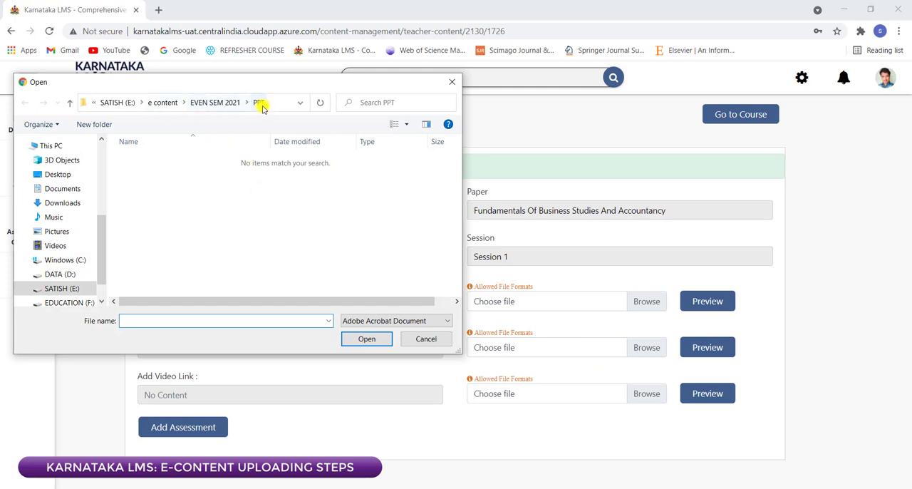
{"action": "left_click", "coordinate": [221, 104]}
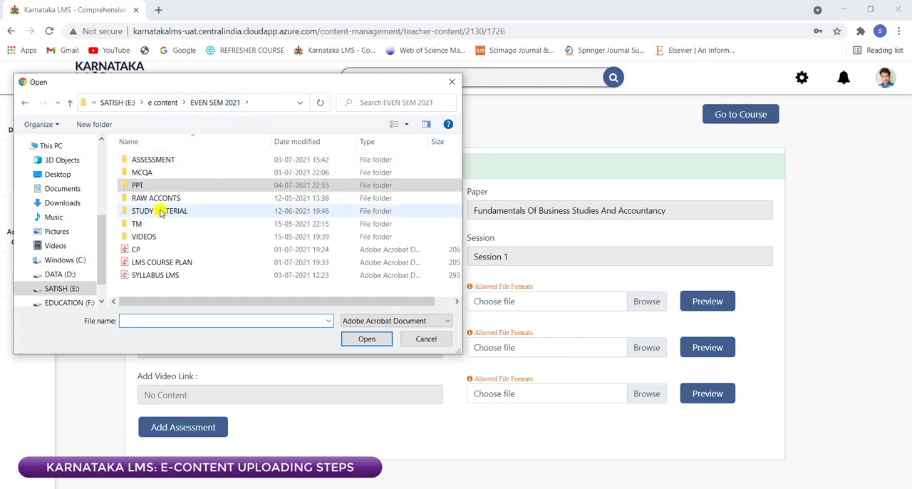
{"action": "double_click", "coordinate": [161, 207]}
{"action": "double_click", "coordinate": [164, 159]}
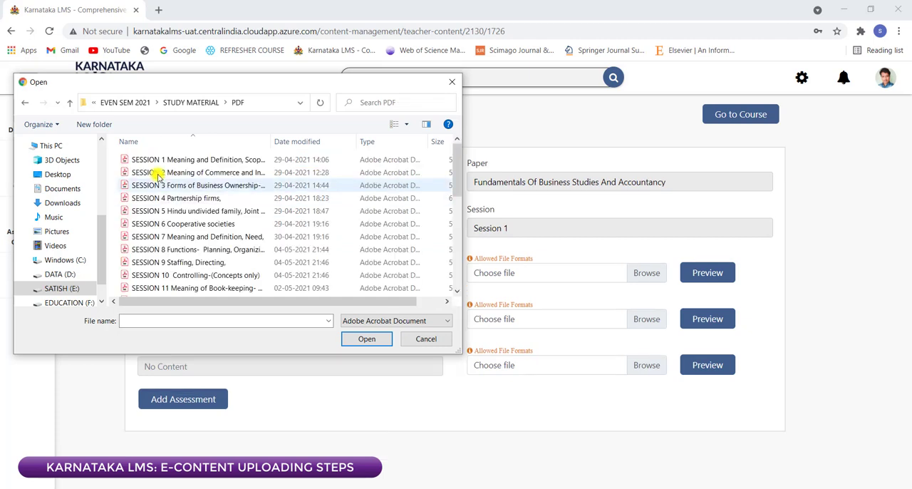
{"action": "scroll", "coordinate": [200, 281], "scroll_direction": "down", "scroll_amount": 4}
{"action": "scroll", "coordinate": [192, 274], "scroll_direction": "down", "scroll_amount": 3}
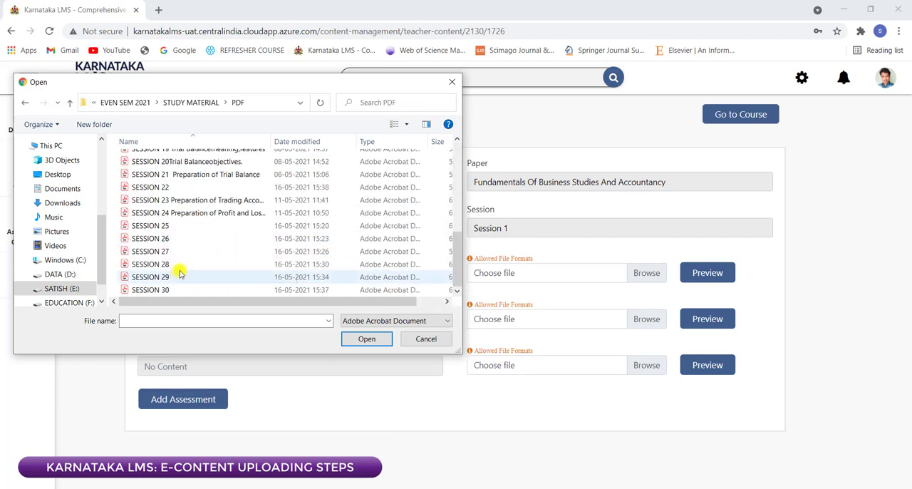
{"action": "scroll", "coordinate": [187, 214], "scroll_direction": "up", "scroll_amount": 3}
{"action": "scroll", "coordinate": [191, 197], "scroll_direction": "down", "scroll_amount": 2}
{"action": "scroll", "coordinate": [179, 246], "scroll_direction": "up", "scroll_amount": 1}
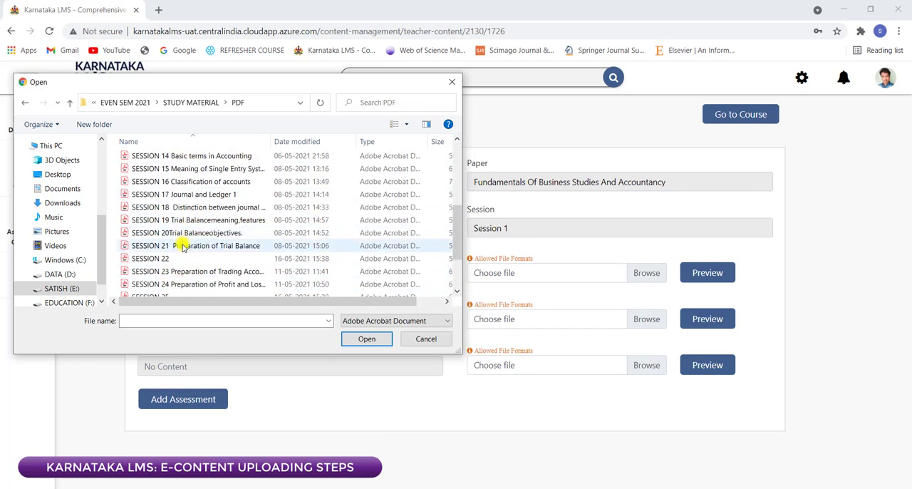
{"action": "left_click", "coordinate": [188, 220]}
{"action": "left_click", "coordinate": [364, 338]}
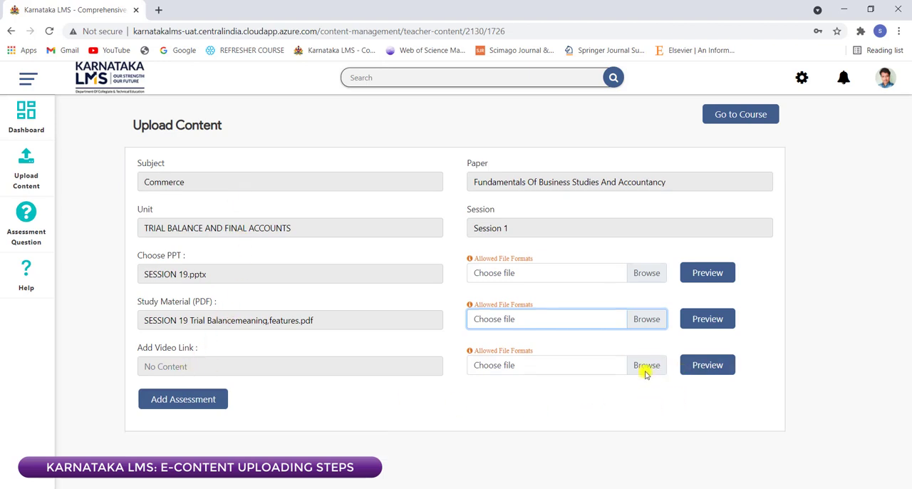
Step: Upload the session 19 video from the VIDEOS folder of EVEN SEM 2021 as the session's video and start adding an assessment
{"action": "left_click", "coordinate": [646, 365]}
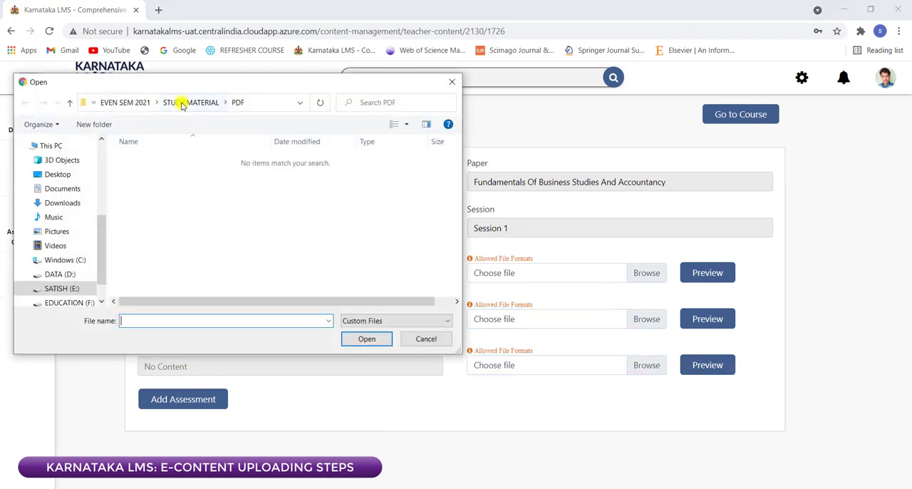
{"action": "left_click", "coordinate": [128, 102]}
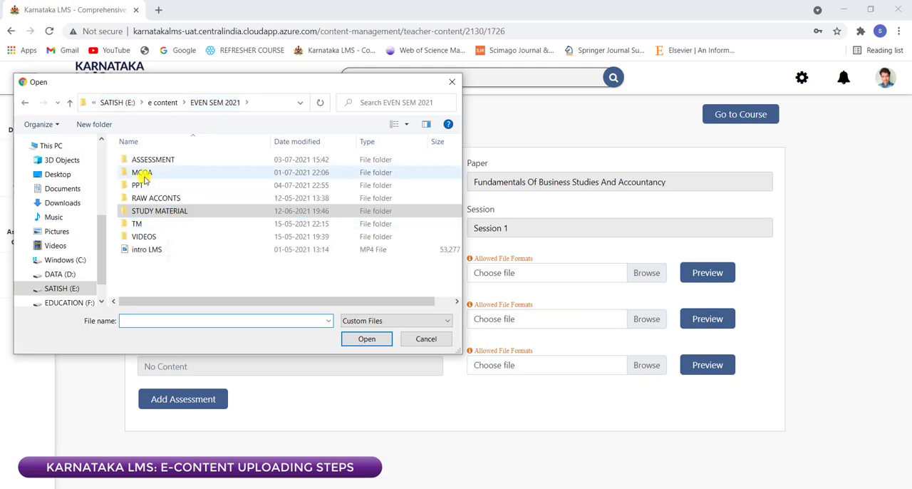
{"action": "double_click", "coordinate": [158, 243]}
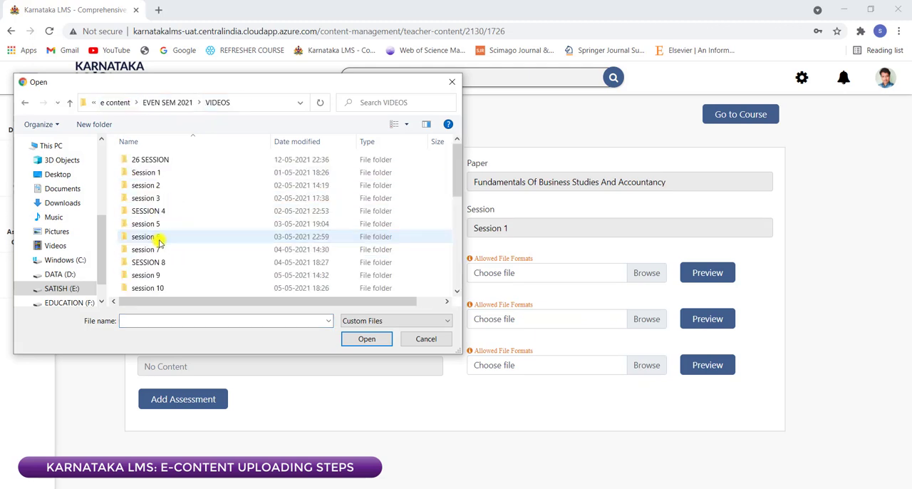
{"action": "scroll", "coordinate": [197, 253], "scroll_direction": "down", "scroll_amount": 5}
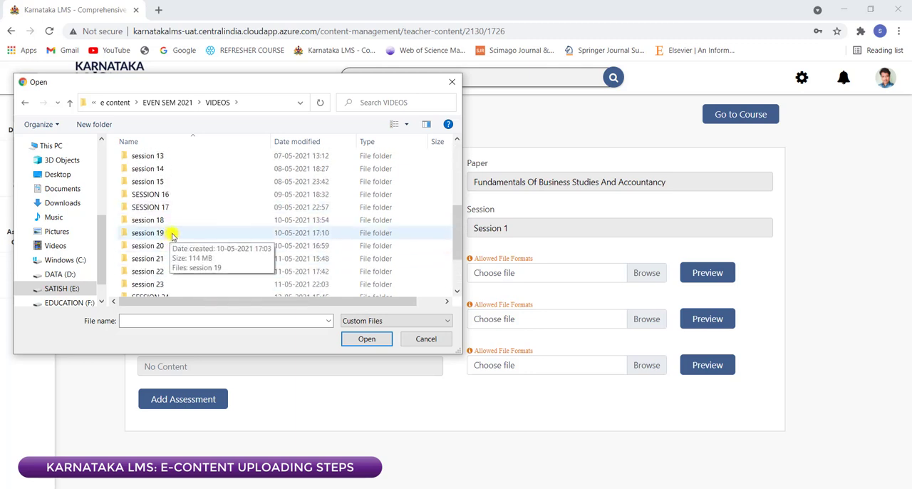
{"action": "double_click", "coordinate": [170, 233]}
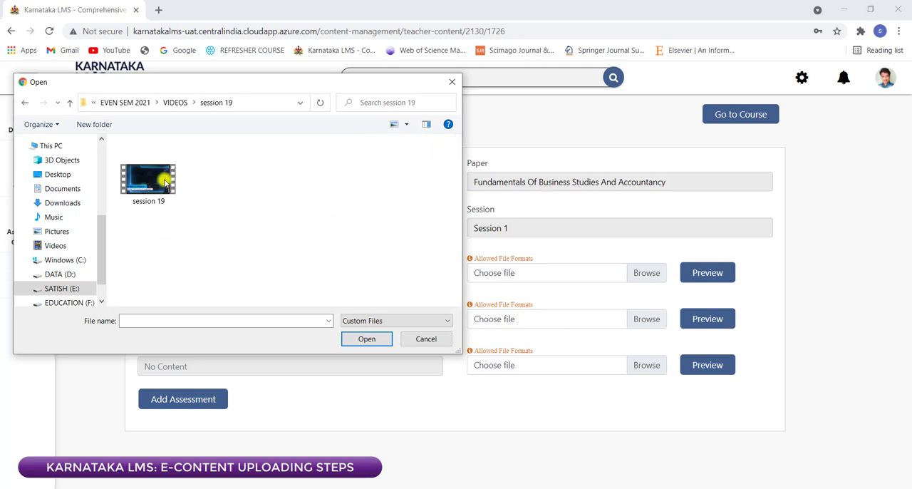
{"action": "left_click", "coordinate": [365, 340]}
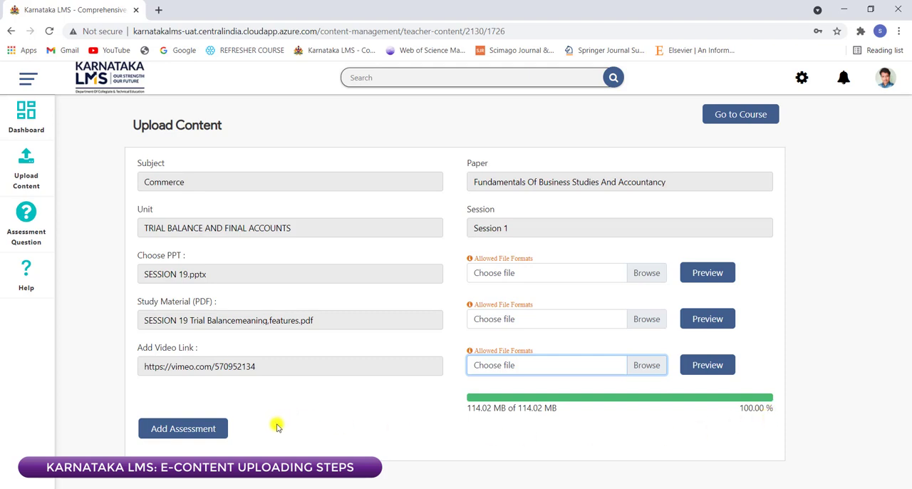
{"action": "left_click", "coordinate": [163, 432]}
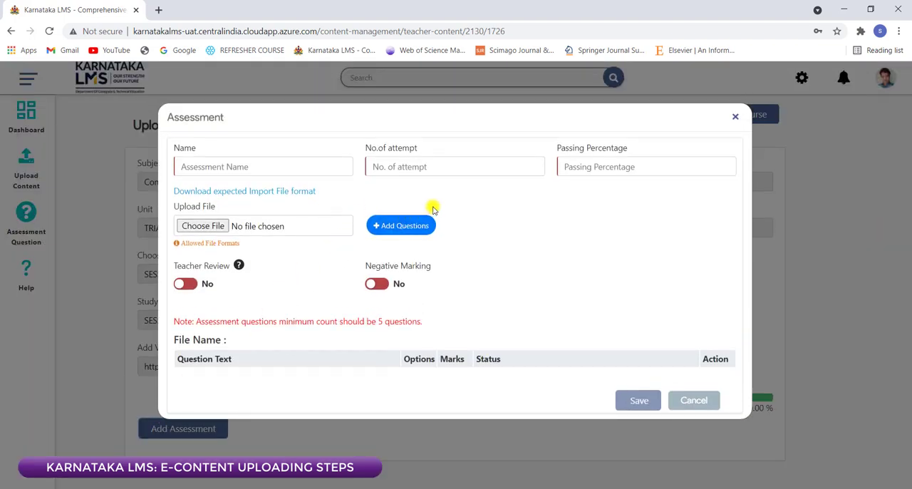
{"action": "left_click", "coordinate": [384, 227]}
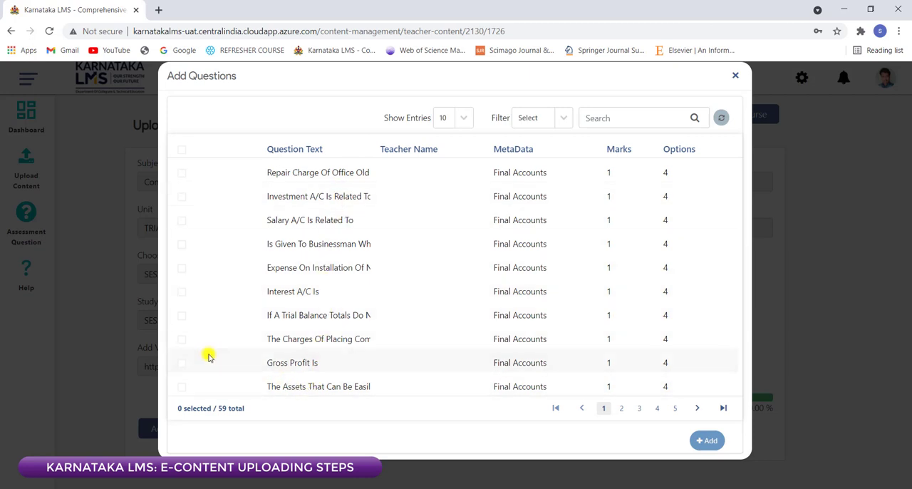
{"action": "left_click", "coordinate": [181, 314]}
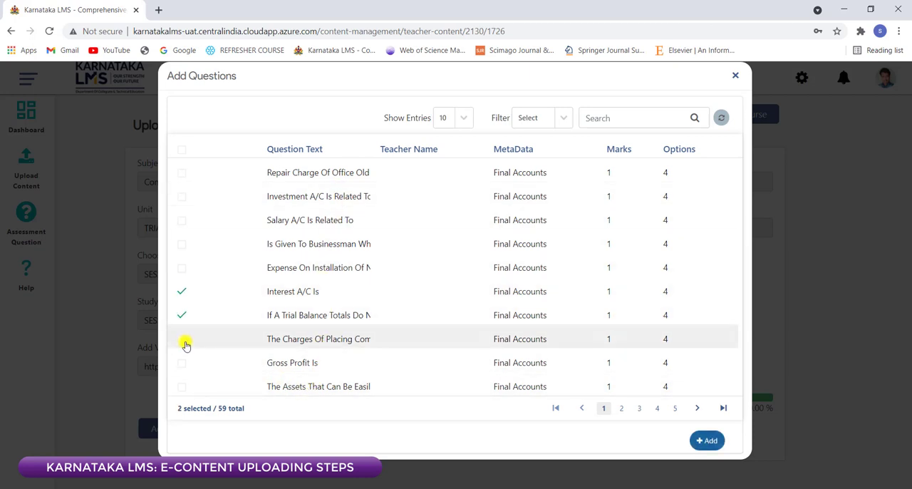
{"action": "left_click", "coordinate": [732, 80]}
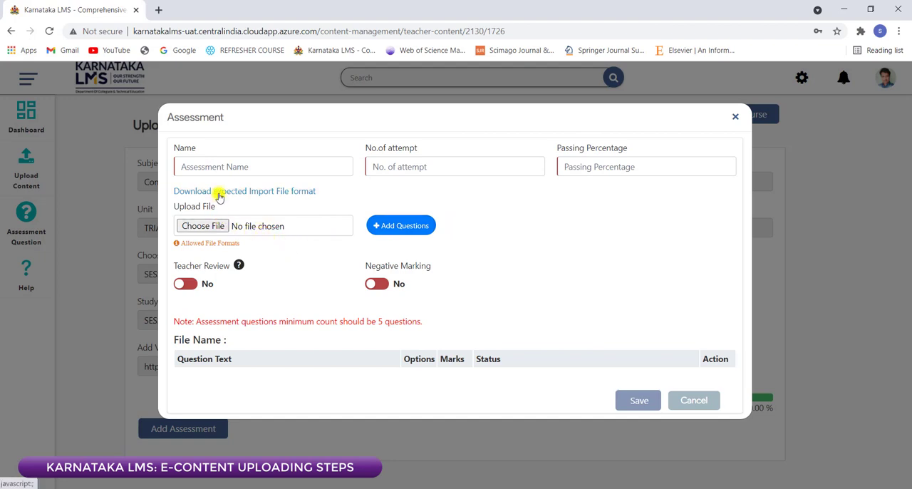
Step: Name the assessment TRIAL BALANCE-ASSESSMENT-1 and set 3 attempts and a passing percentage of 40
{"action": "left_click", "coordinate": [219, 166]}
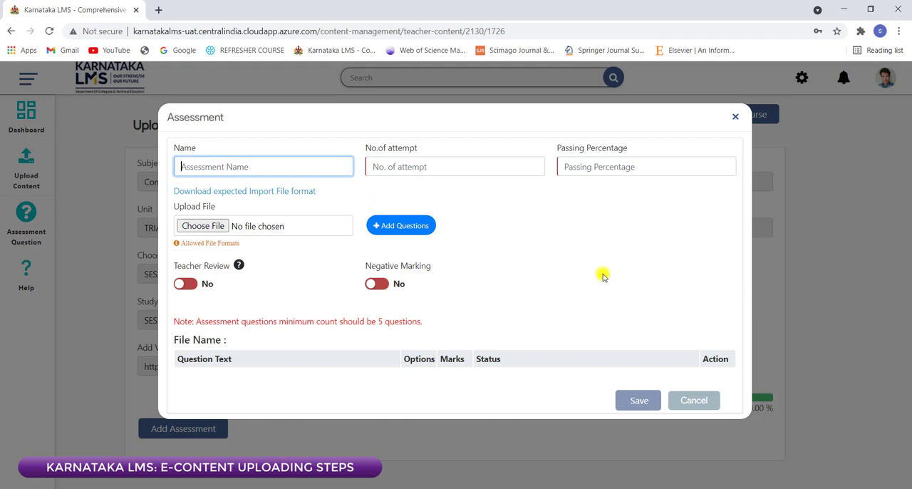
{"action": "type", "text": "TRIAL BALANCE-ASSESSMENT"}
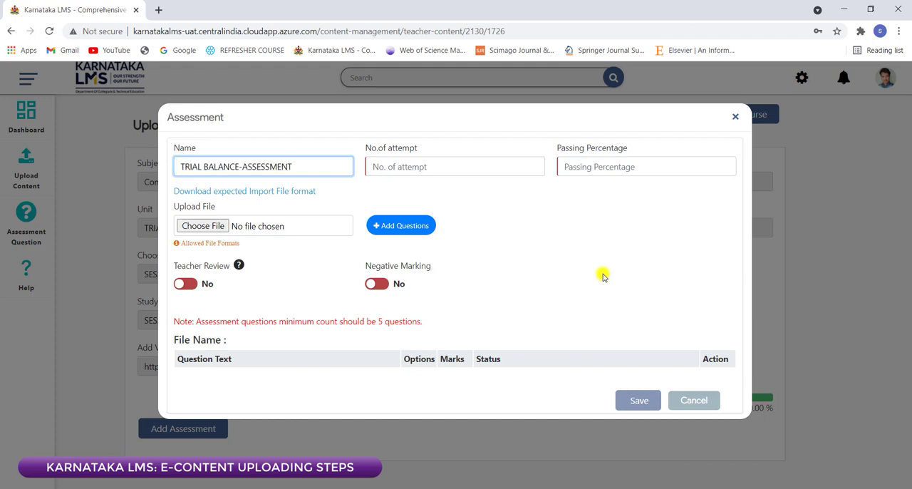
{"action": "type", "text": ";"}
{"action": "key", "text": "BackSpace"}
{"action": "type", "text": "-1"}
{"action": "left_click", "coordinate": [419, 167]}
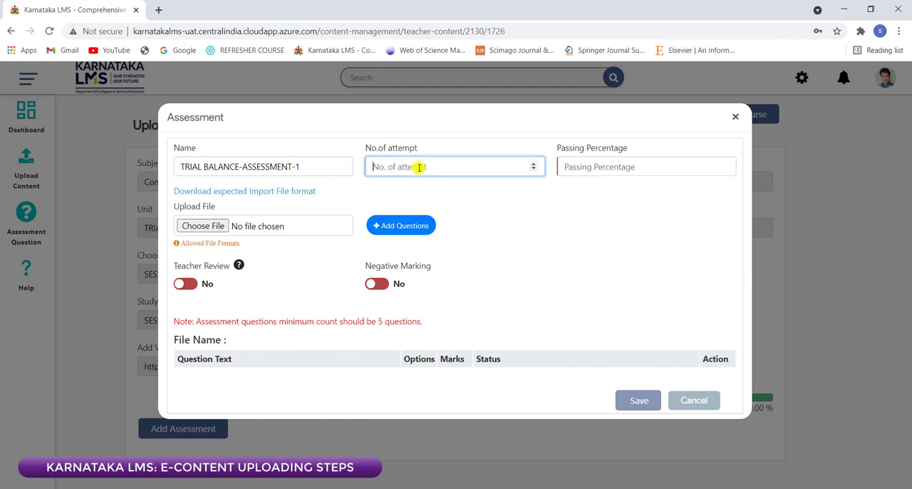
{"action": "type", "text": "3"}
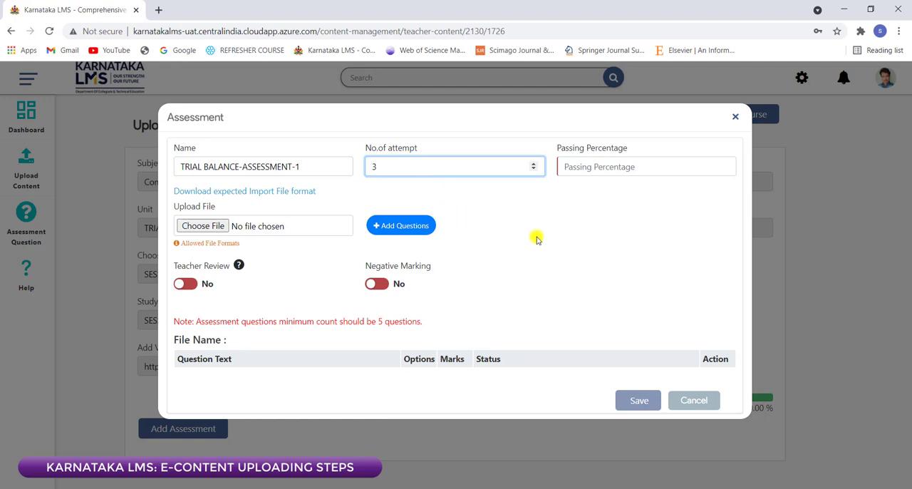
{"action": "left_click", "coordinate": [388, 162]}
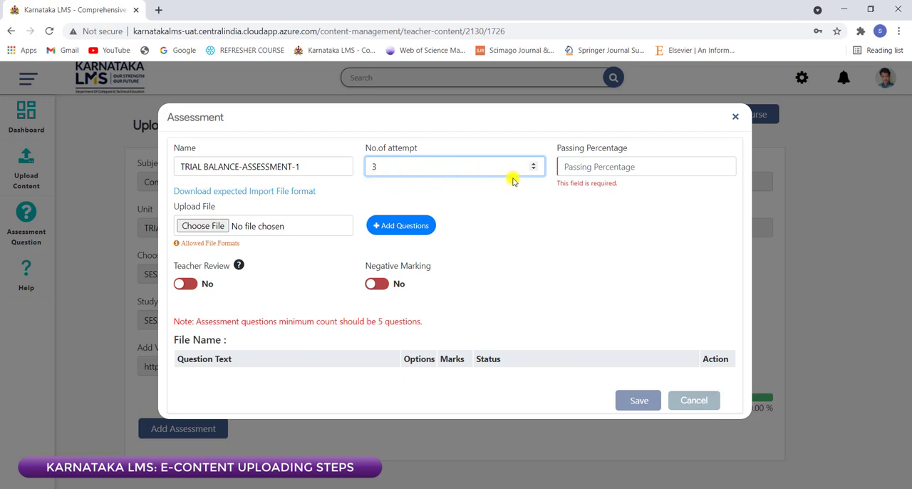
{"action": "left_click", "coordinate": [570, 166]}
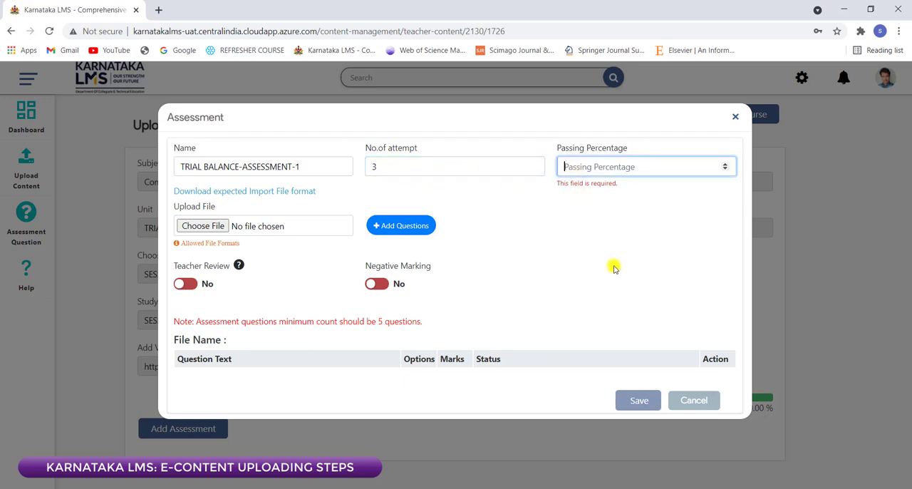
{"action": "type", "text": "40"}
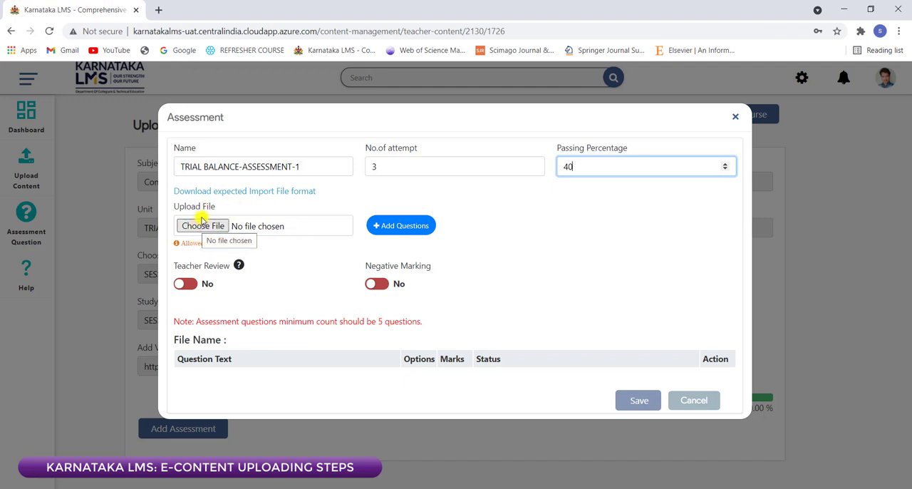
Step: Download the expected import file format for the assessment, open it in Excel and enable editing
{"action": "left_click", "coordinate": [207, 197]}
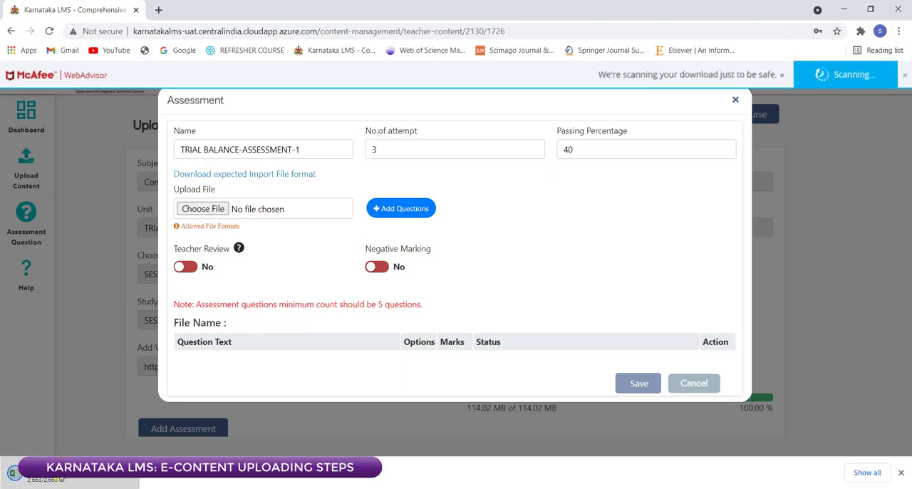
{"action": "left_click", "coordinate": [79, 457]}
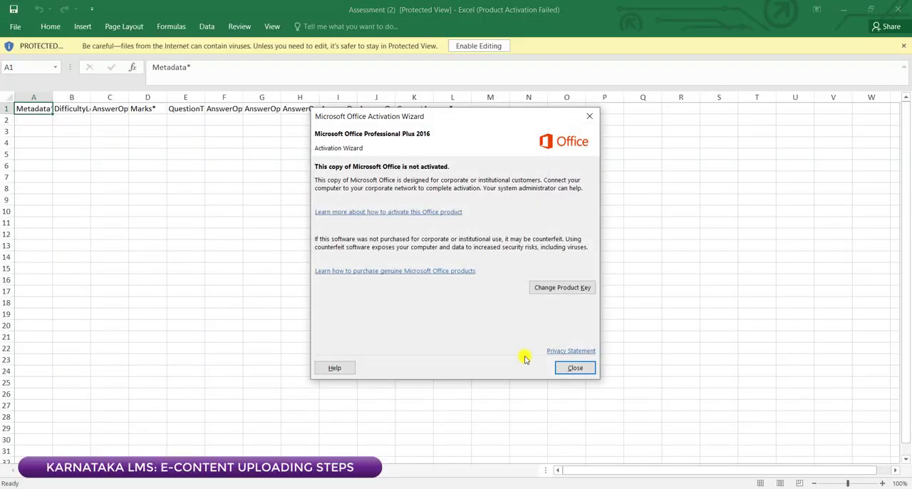
{"action": "left_click", "coordinate": [577, 367]}
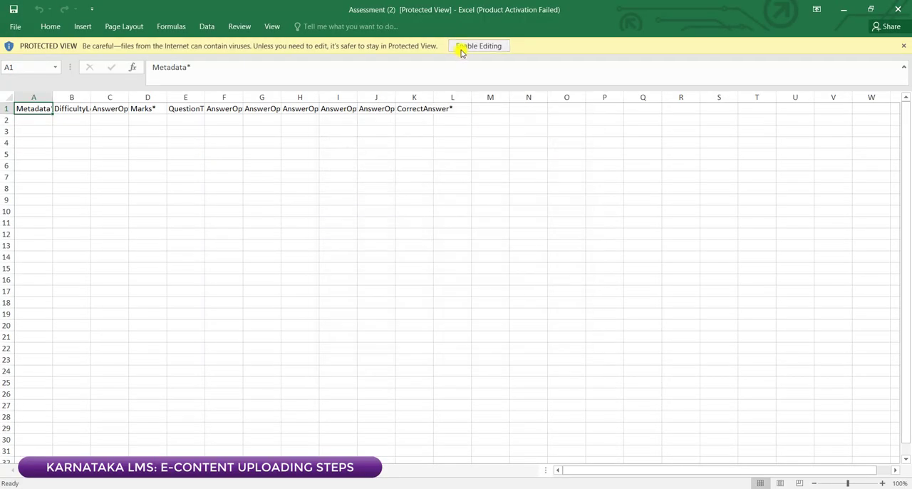
{"action": "left_click", "coordinate": [461, 47]}
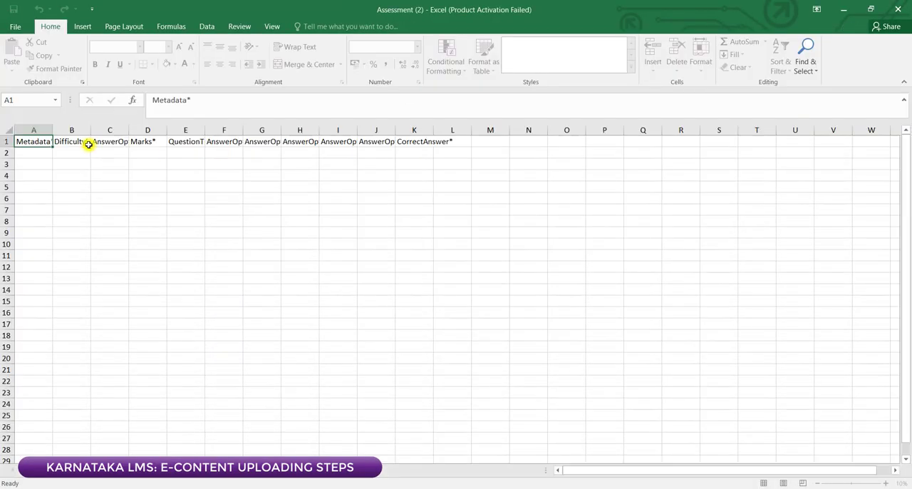
{"action": "left_click", "coordinate": [41, 149]}
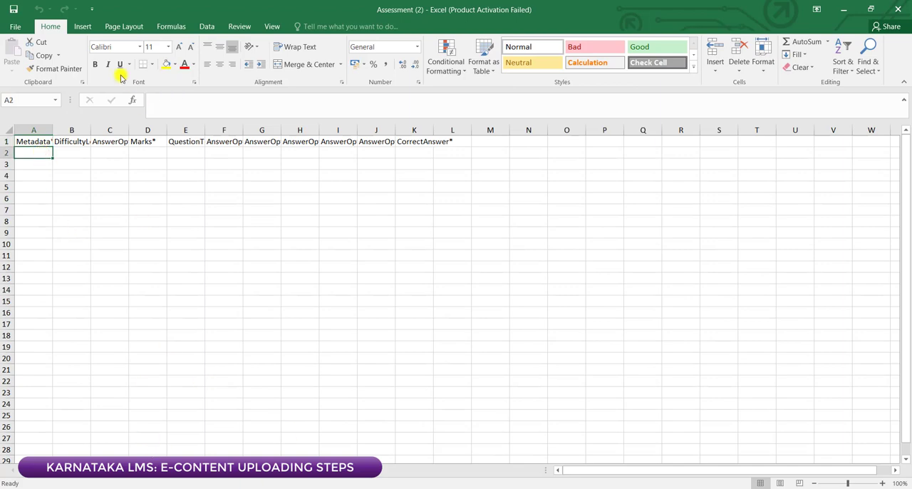
Step: Open the Assessment 9 workbook and examine its five questions with their answer options as a filled-in example
{"action": "left_click", "coordinate": [15, 27]}
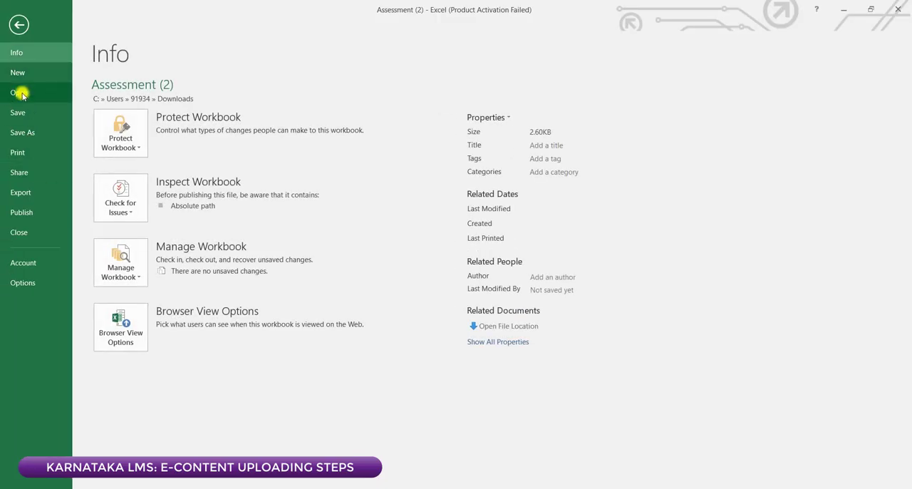
{"action": "left_click", "coordinate": [18, 93]}
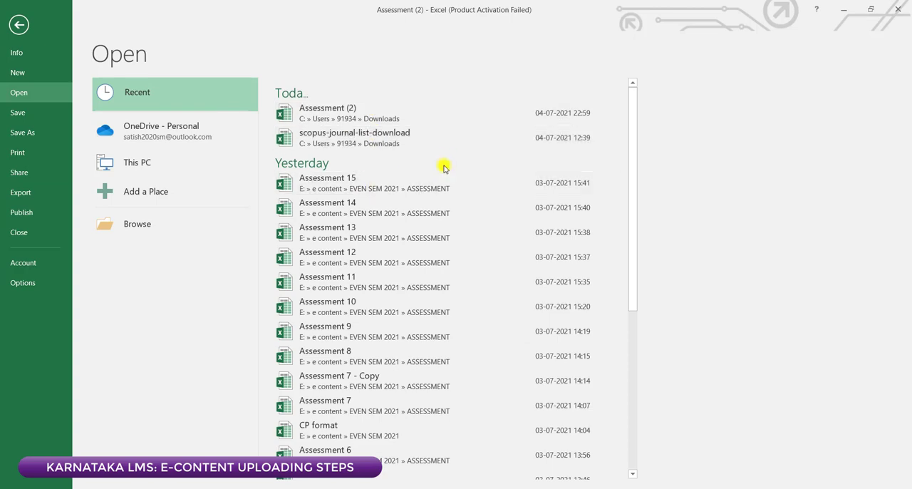
{"action": "left_click", "coordinate": [366, 340]}
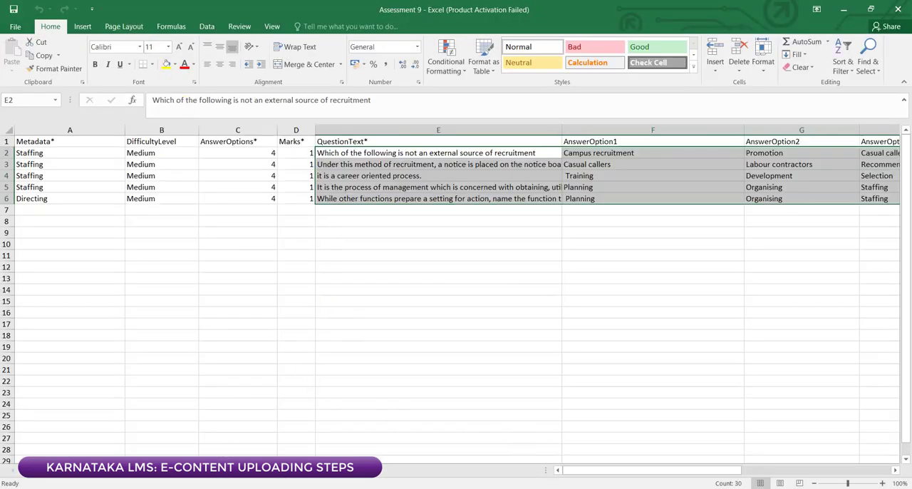
{"action": "left_click", "coordinate": [235, 242]}
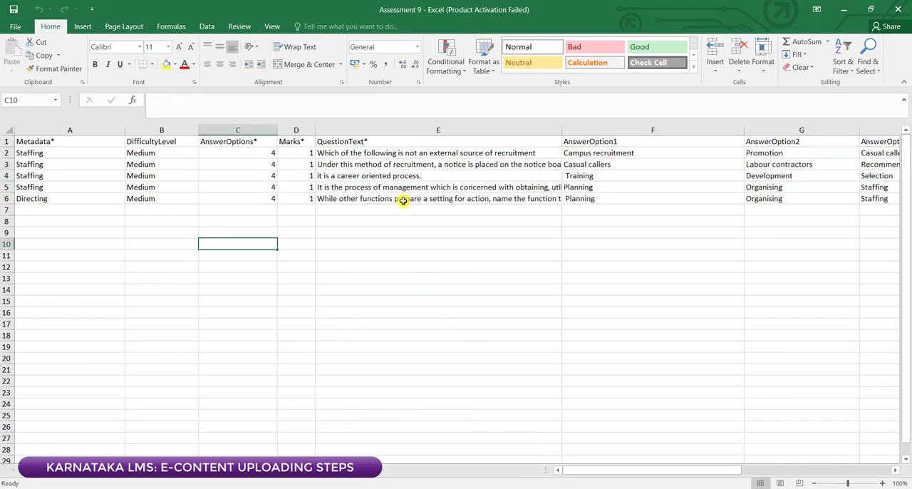
{"action": "left_click_drag", "start_coordinate": [324, 152], "coordinate": [711, 198]}
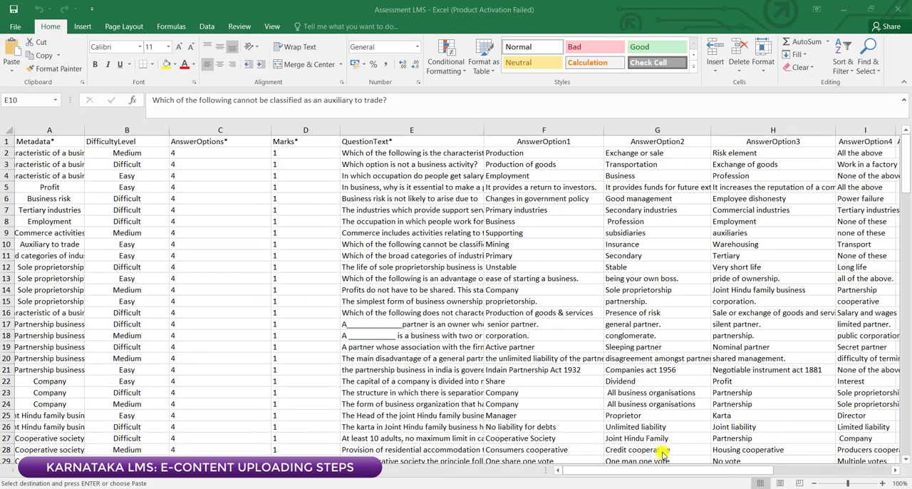
Step: Copy the first five questions with their four answer options from the Assessment LMS workbook
{"action": "left_click", "coordinate": [445, 238]}
{"action": "left_click_drag", "start_coordinate": [906, 177], "coordinate": [899, 148]}
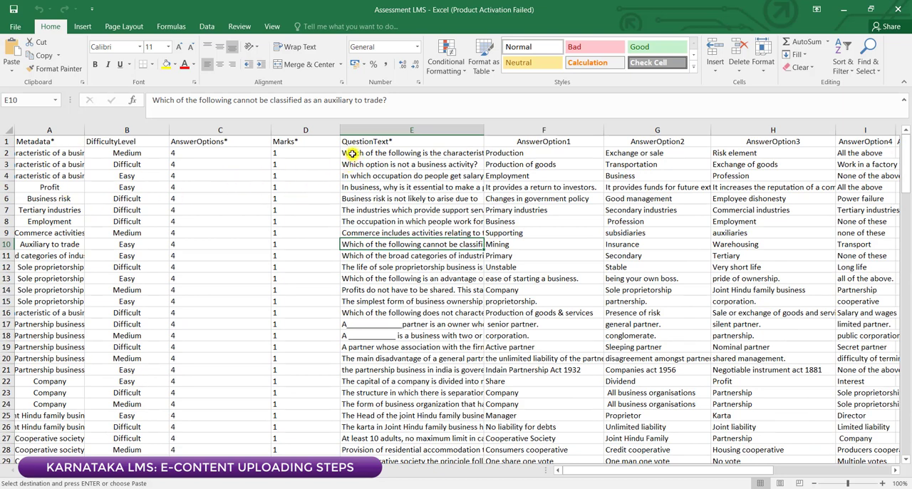
{"action": "left_click_drag", "start_coordinate": [347, 153], "coordinate": [397, 199]}
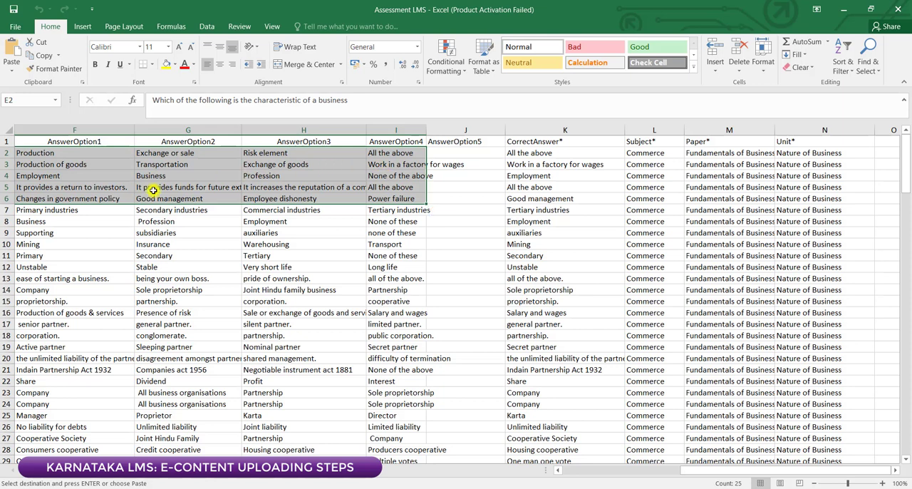
{"action": "right_click", "coordinate": [95, 157]}
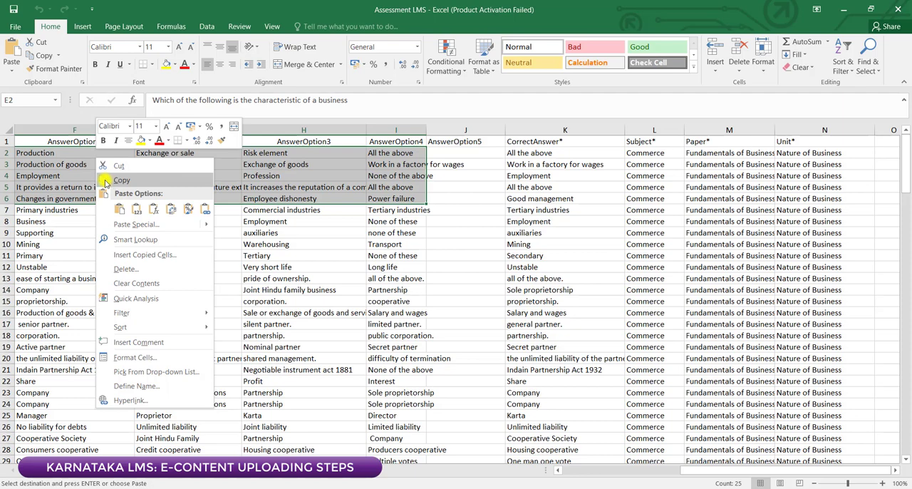
{"action": "left_click", "coordinate": [105, 183]}
{"action": "scroll", "coordinate": [45, 178], "scroll_direction": "left", "scroll_amount": 6}
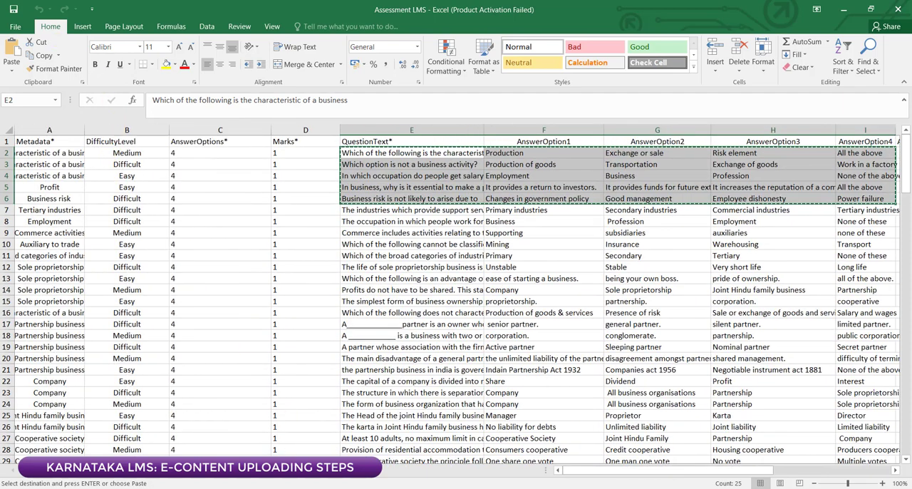
Step: In the Assessment (2) workbook, widen the QuestionText column and paste the copied questions and options as values from cell E2
{"action": "left_click", "coordinate": [482, 487]}
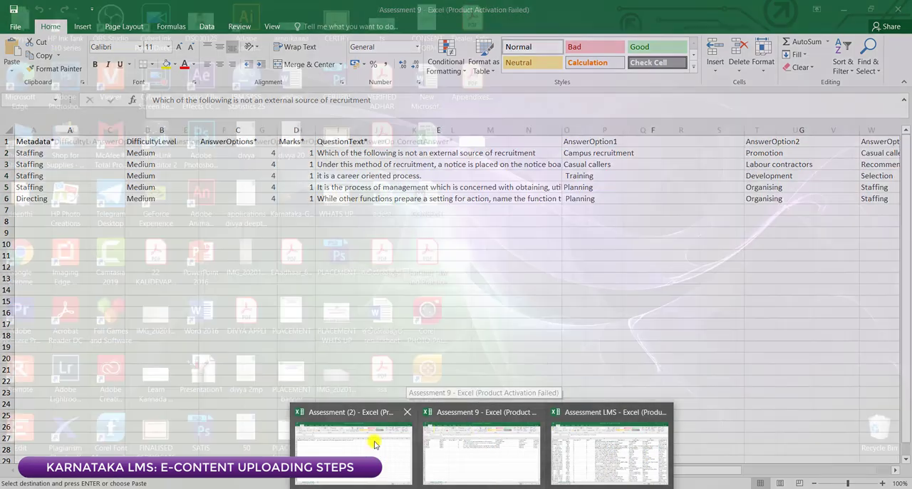
{"action": "left_click", "coordinate": [372, 440]}
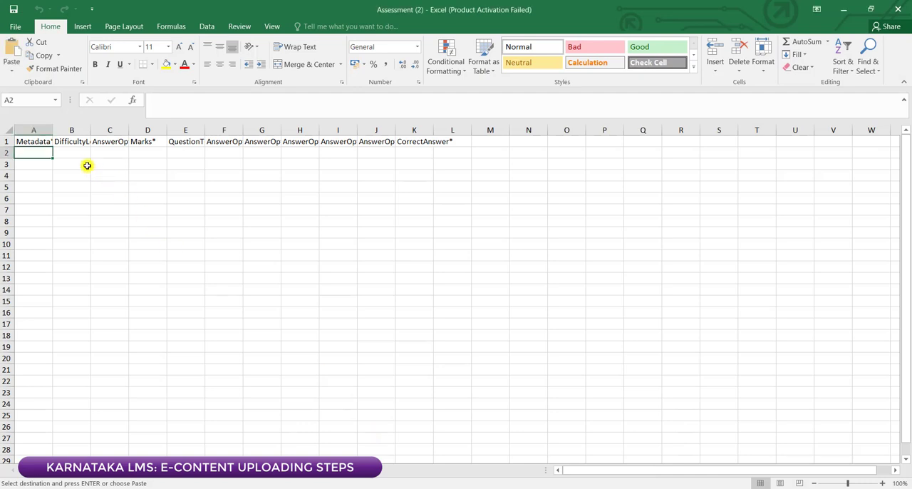
{"action": "left_click", "coordinate": [174, 151]}
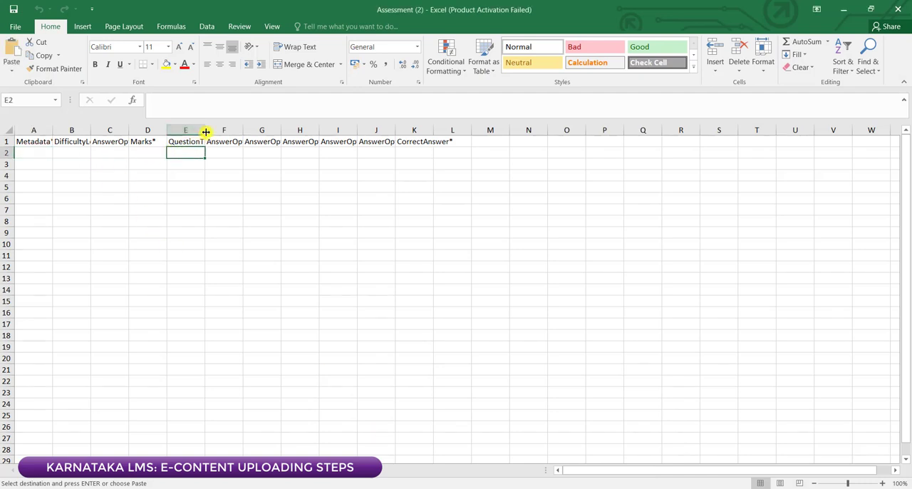
{"action": "left_click_drag", "start_coordinate": [206, 130], "coordinate": [216, 130]}
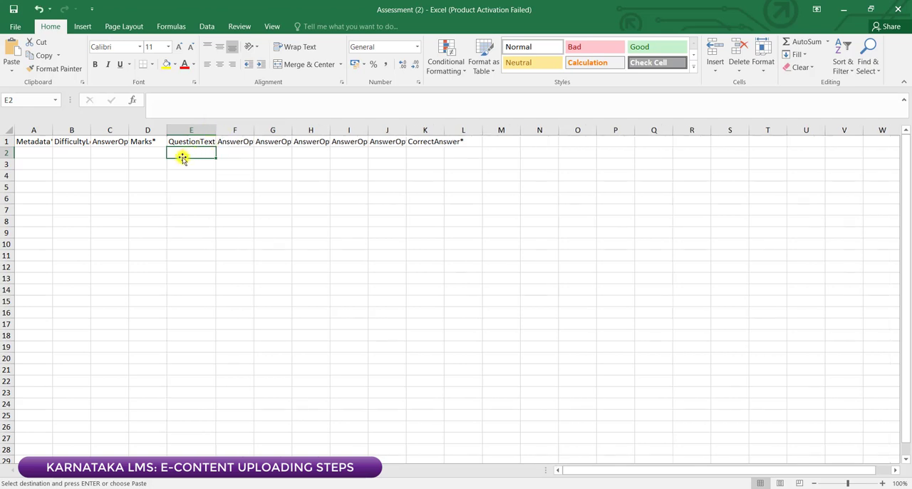
{"action": "right_click", "coordinate": [183, 154]}
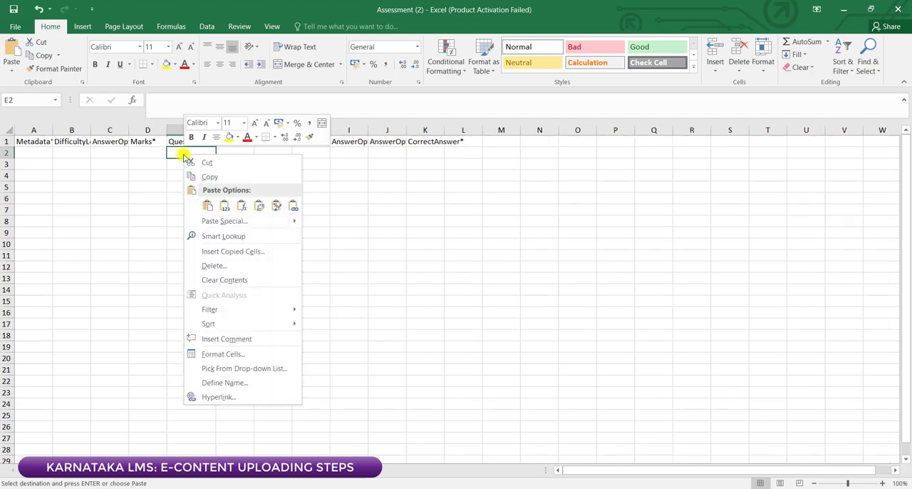
{"action": "left_click", "coordinate": [224, 204]}
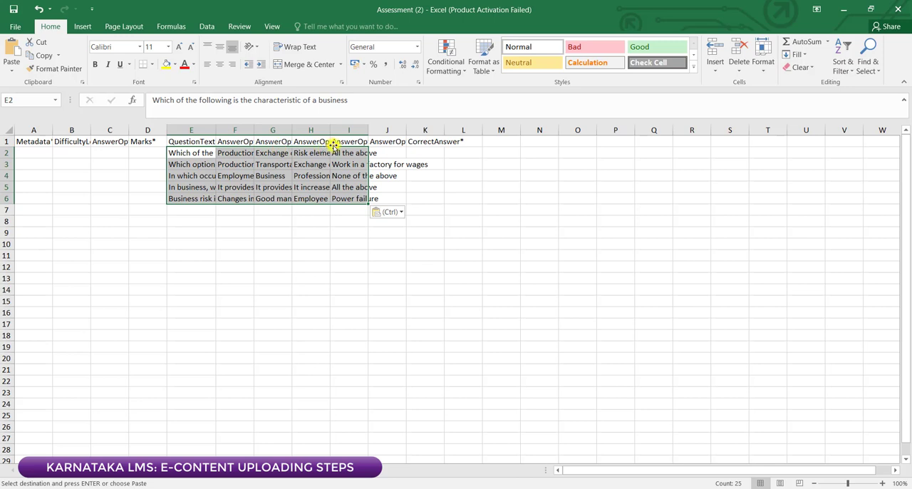
{"action": "left_click", "coordinate": [392, 151]}
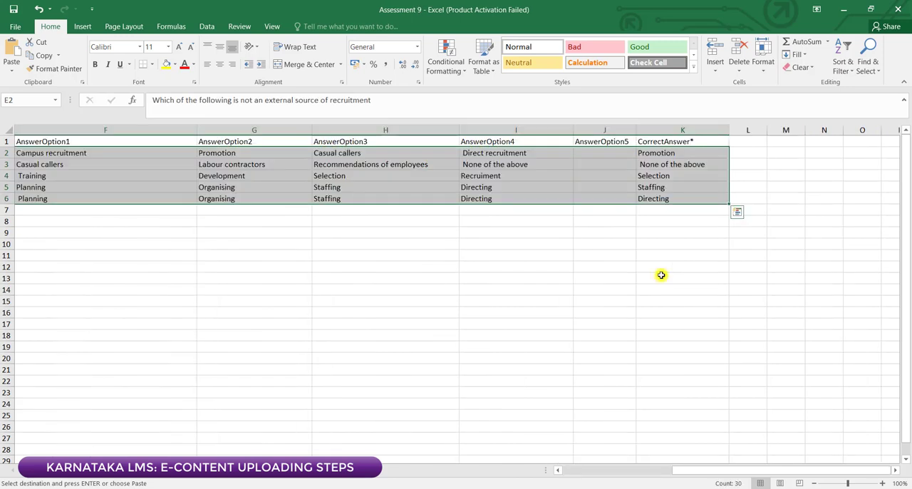
Step: In the Assessment 9 workbook, examine how the Metadata, DifficultyLevel, AnswerOptions, Marks and QuestionText columns are filled in
{"action": "left_click", "coordinate": [662, 276]}
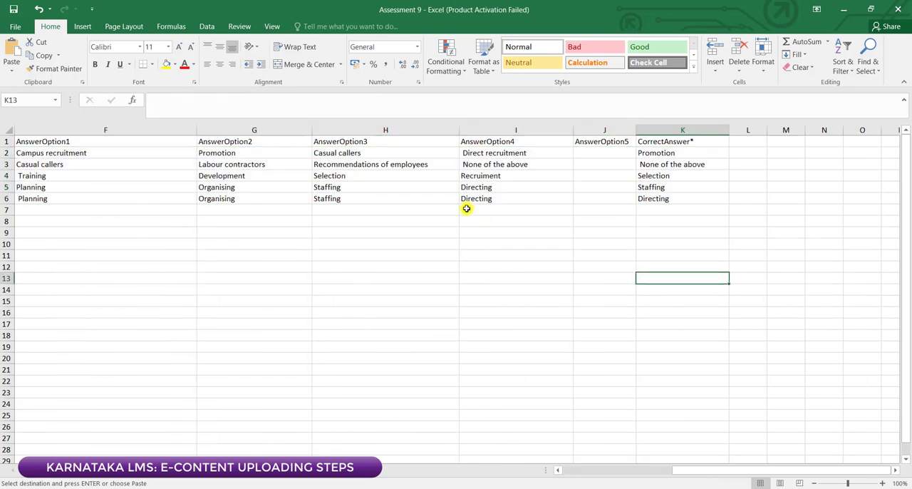
{"action": "left_click_drag", "start_coordinate": [727, 477], "coordinate": [609, 478]}
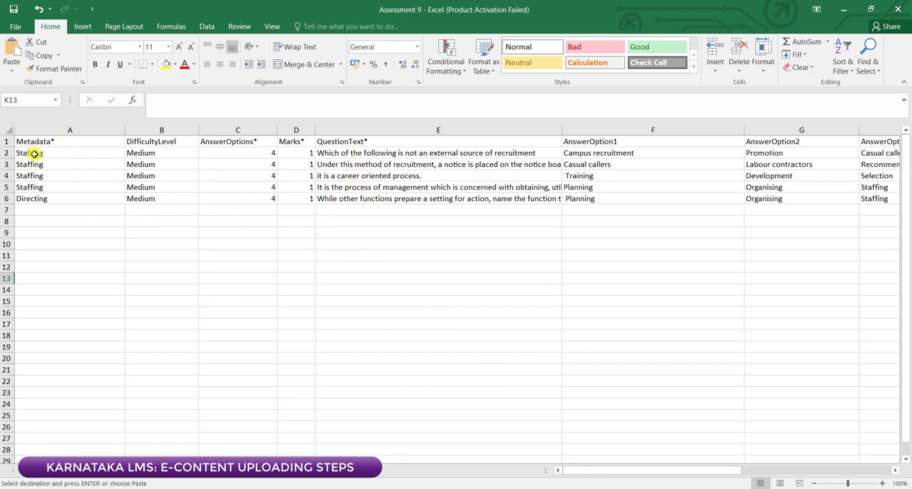
{"action": "left_click_drag", "start_coordinate": [34, 153], "coordinate": [32, 198]}
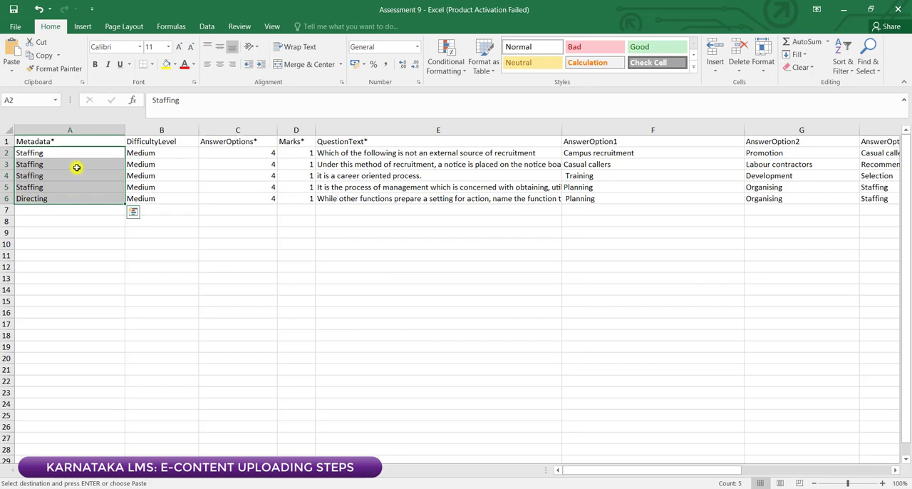
{"action": "left_click_drag", "start_coordinate": [156, 151], "coordinate": [155, 200]}
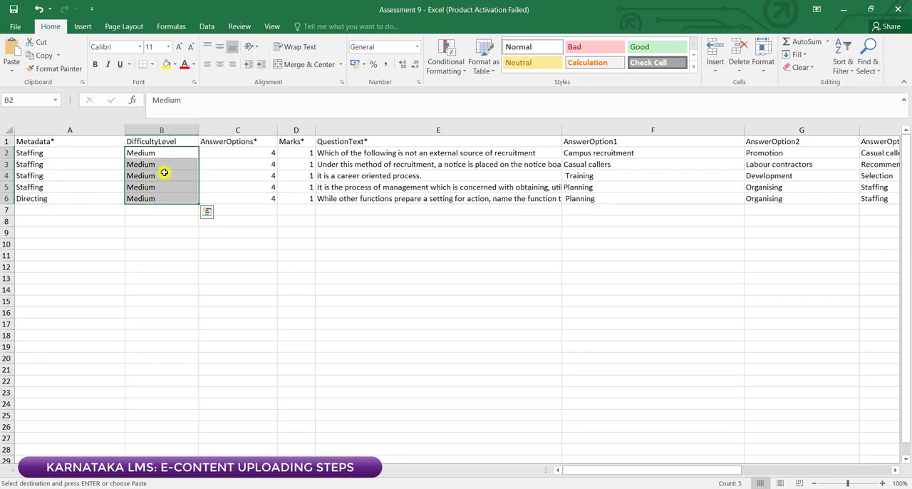
{"action": "left_click_drag", "start_coordinate": [247, 150], "coordinate": [248, 186]}
{"action": "left_click_drag", "start_coordinate": [245, 198], "coordinate": [244, 196]}
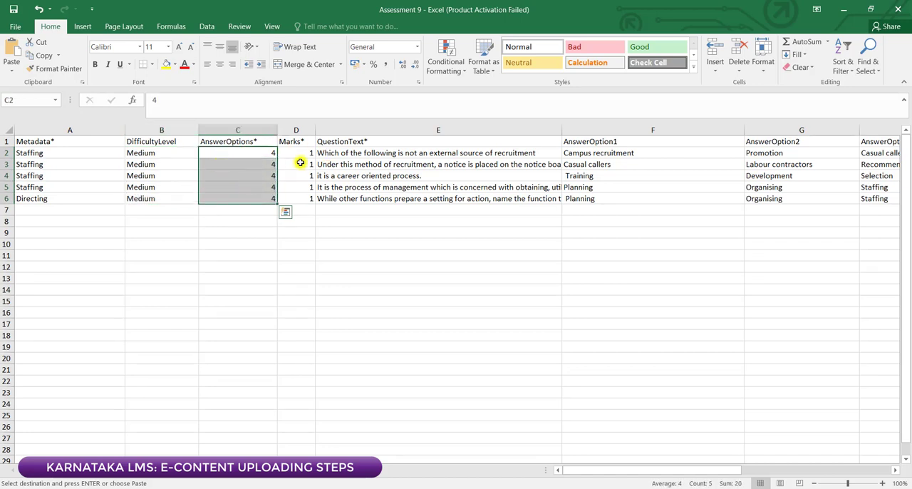
{"action": "left_click_drag", "start_coordinate": [302, 155], "coordinate": [305, 198]}
{"action": "left_click", "coordinate": [355, 153]}
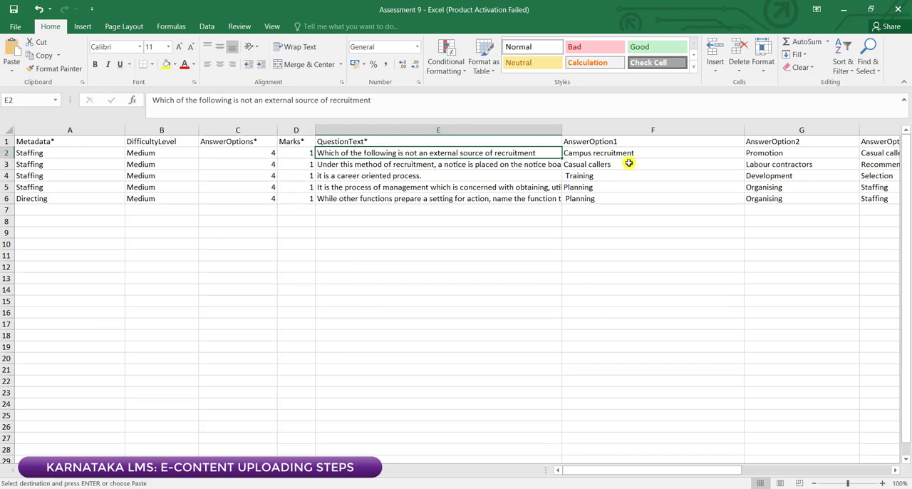
Step: Examine the answer option columns and compare the first question's correct answer with its matching option
{"action": "left_click", "coordinate": [627, 141]}
{"action": "left_click_drag", "start_coordinate": [716, 472], "coordinate": [814, 478]}
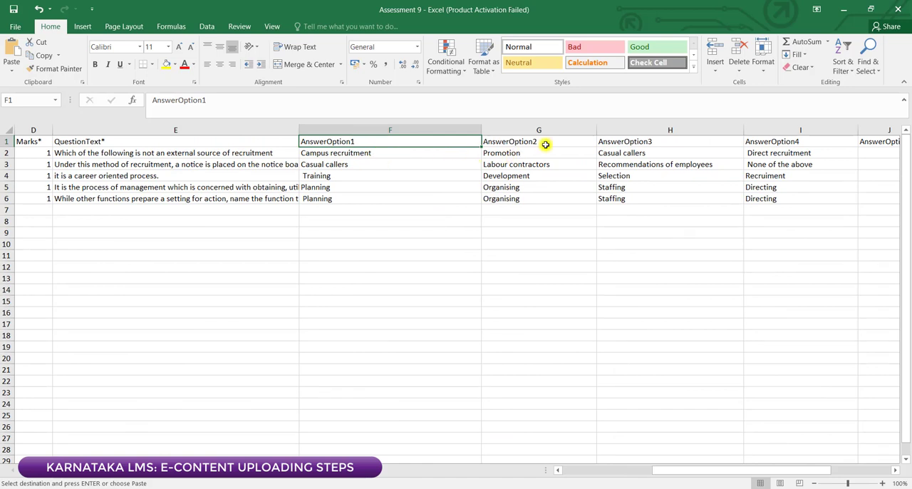
{"action": "left_click_drag", "start_coordinate": [781, 479], "coordinate": [802, 475]}
{"action": "left_click", "coordinate": [660, 141]}
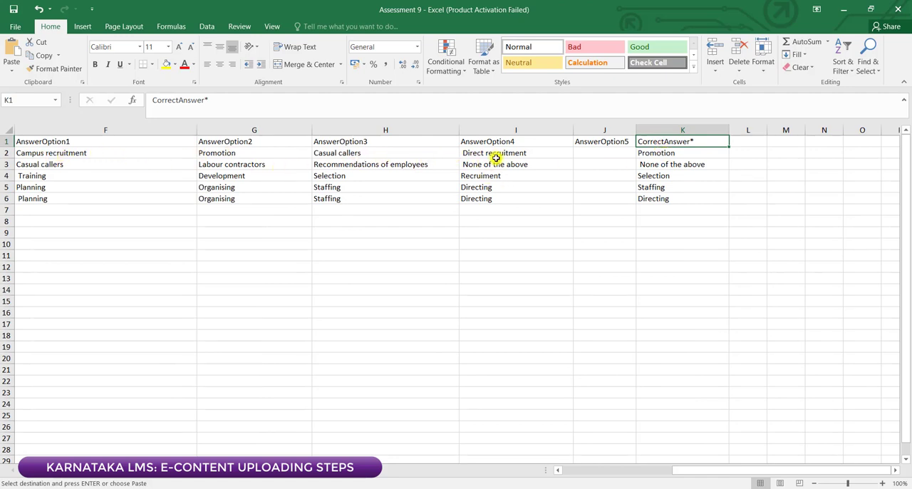
{"action": "left_click", "coordinate": [658, 151]}
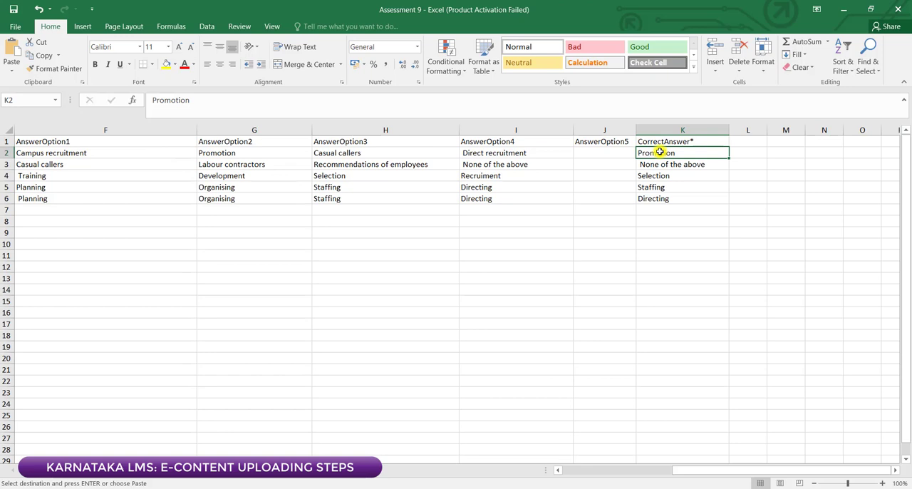
{"action": "left_click", "coordinate": [483, 153]}
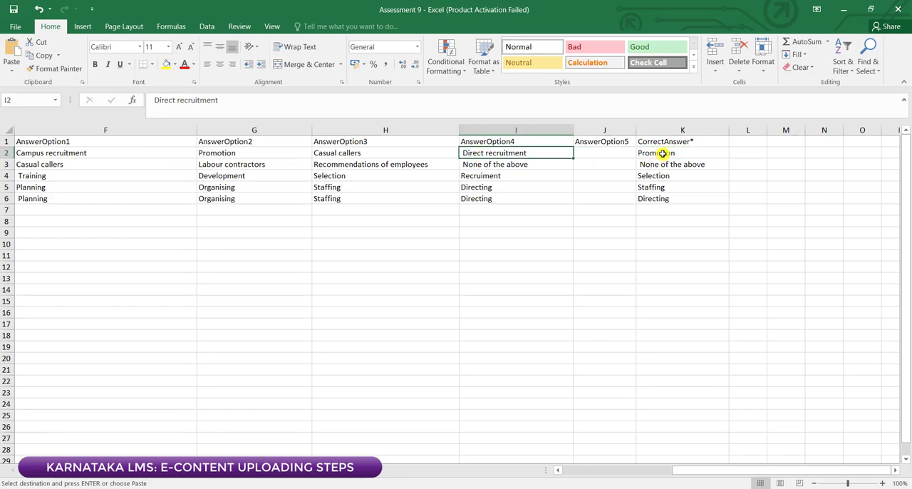
{"action": "left_click", "coordinate": [217, 155]}
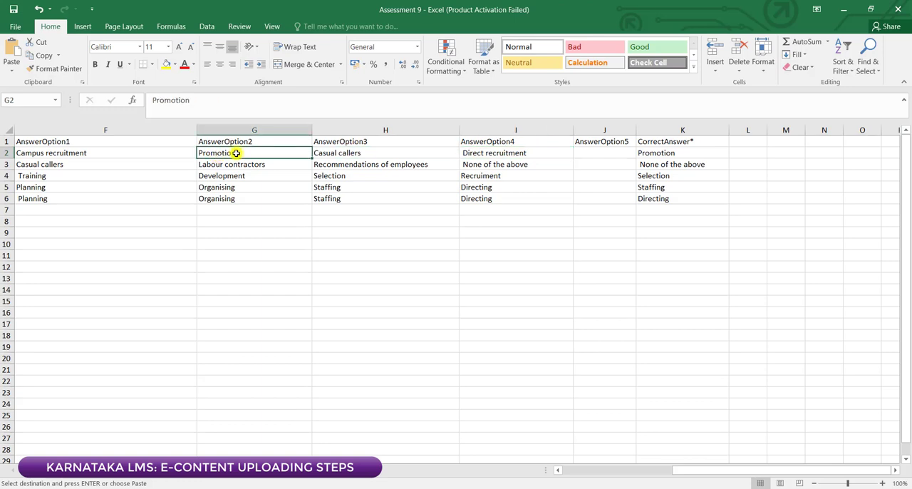
Step: Insert a space inside Promotion in the first question's correct answer as a mismatch example and remove it again
{"action": "double_click", "coordinate": [670, 155]}
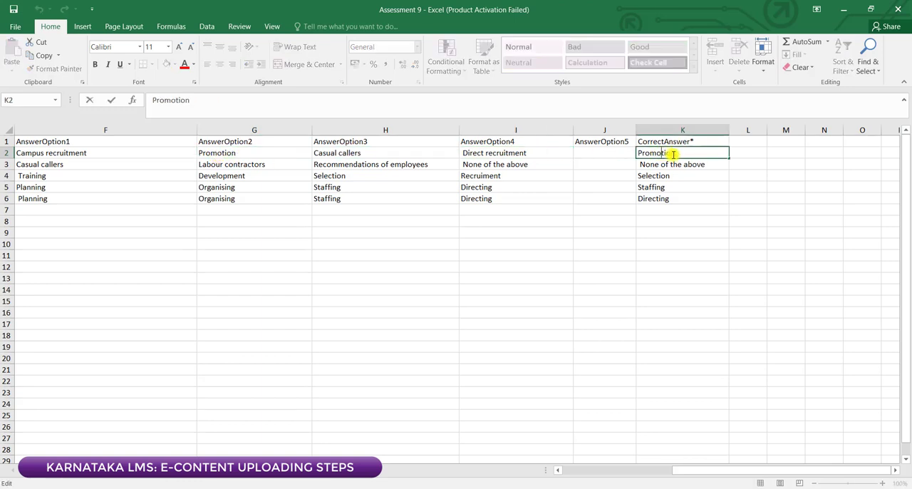
{"action": "left_click", "coordinate": [650, 154]}
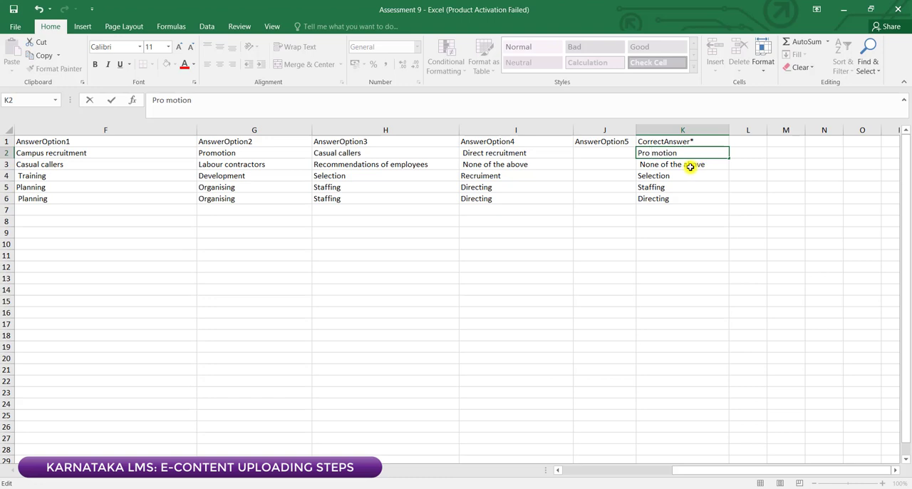
{"action": "key", "text": "BackSpace"}
{"action": "left_click", "coordinate": [694, 155]}
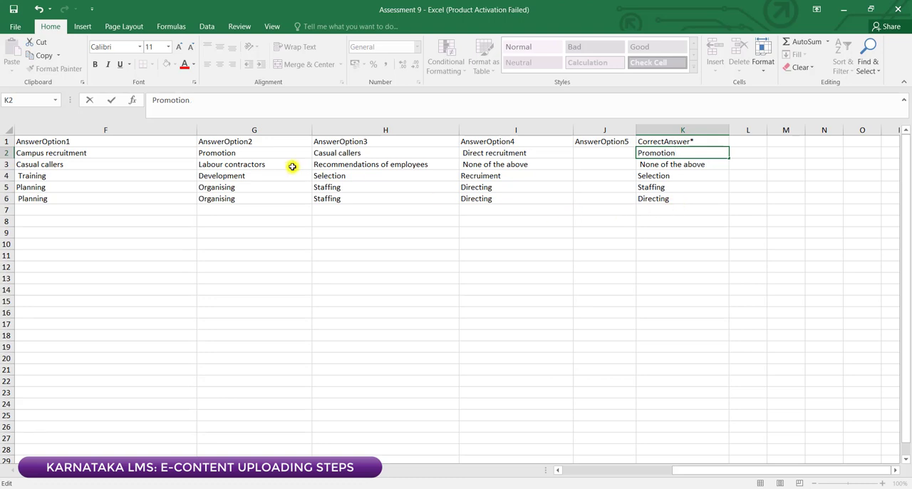
Step: Copy the second question's AnswerOption4, None of the above, into its CorrectAnswer cell and compare the two cells
{"action": "left_click", "coordinate": [654, 164]}
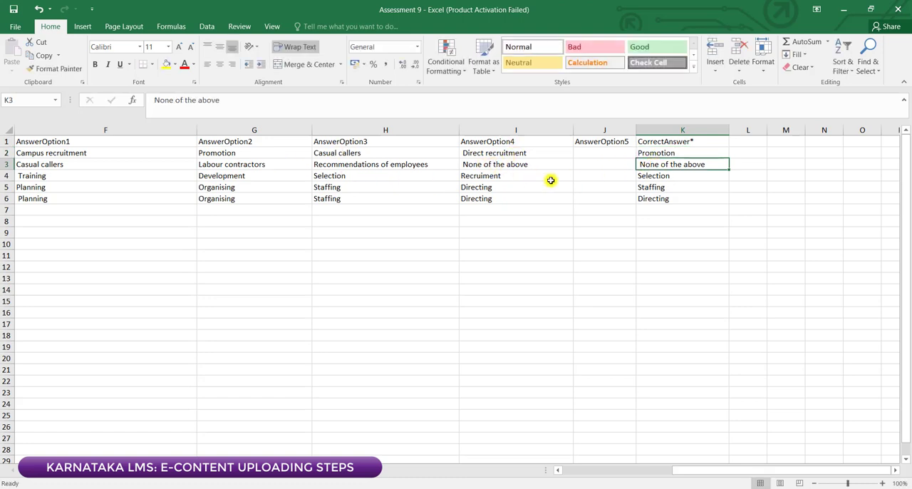
{"action": "left_click", "coordinate": [487, 165]}
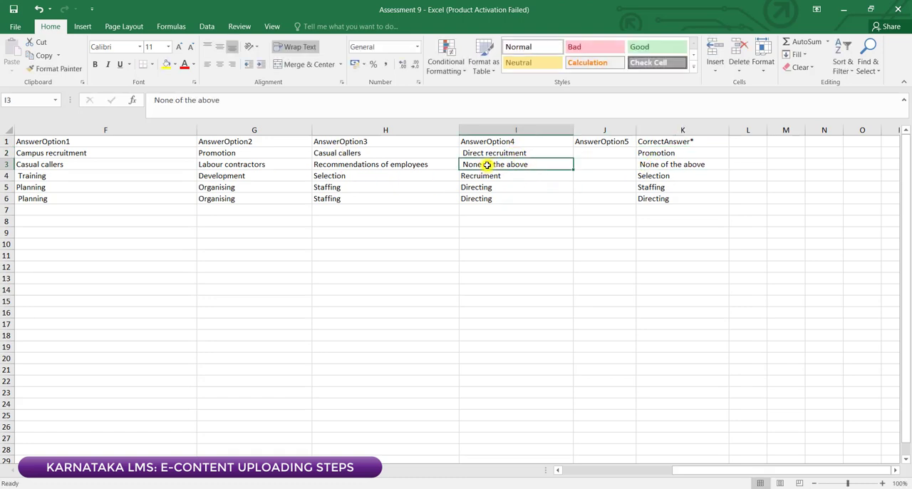
{"action": "right_click", "coordinate": [486, 164]}
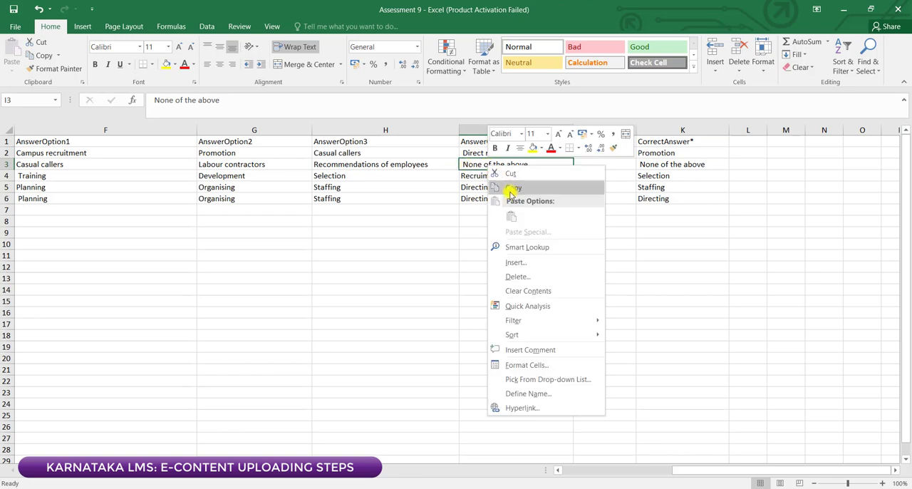
{"action": "left_click", "coordinate": [515, 188]}
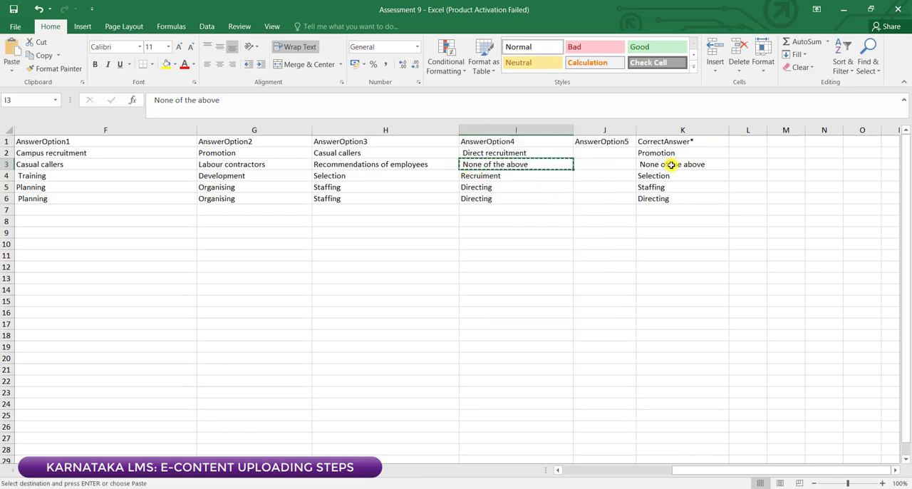
{"action": "right_click", "coordinate": [671, 165]}
{"action": "left_click", "coordinate": [699, 217]}
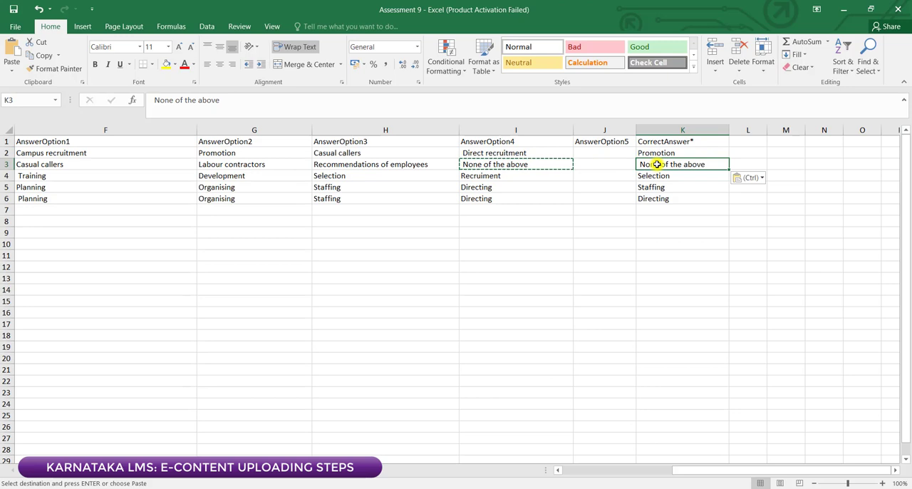
{"action": "left_click", "coordinate": [477, 166]}
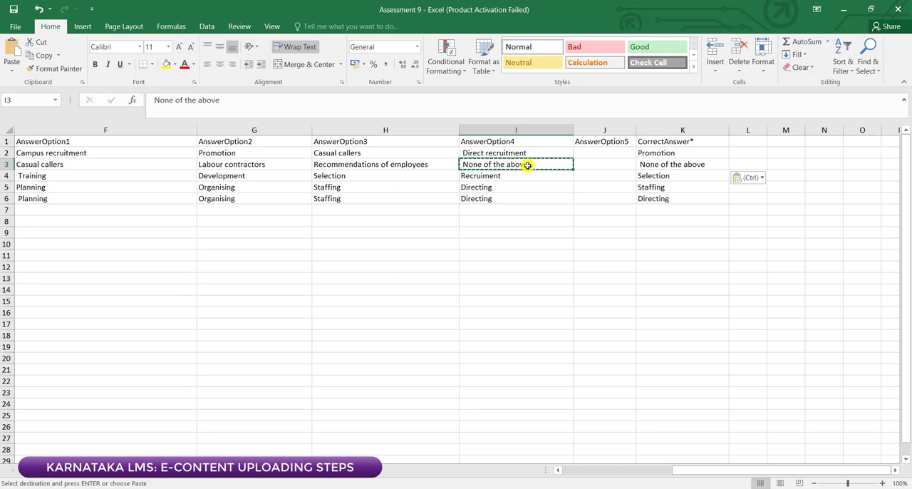
{"action": "left_click", "coordinate": [678, 164]}
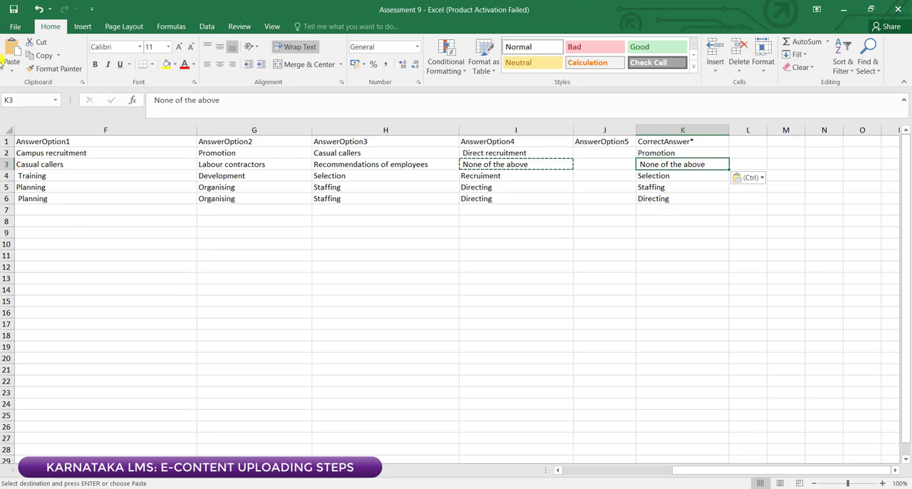
Step: Save the Assessment 9 workbook with its corrected answer cell and close it
{"action": "left_click", "coordinate": [13, 14]}
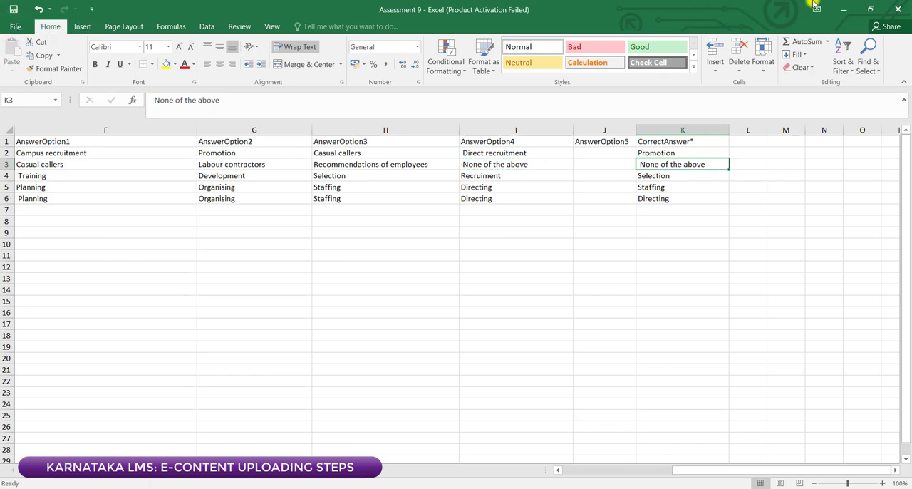
{"action": "left_click", "coordinate": [890, 8]}
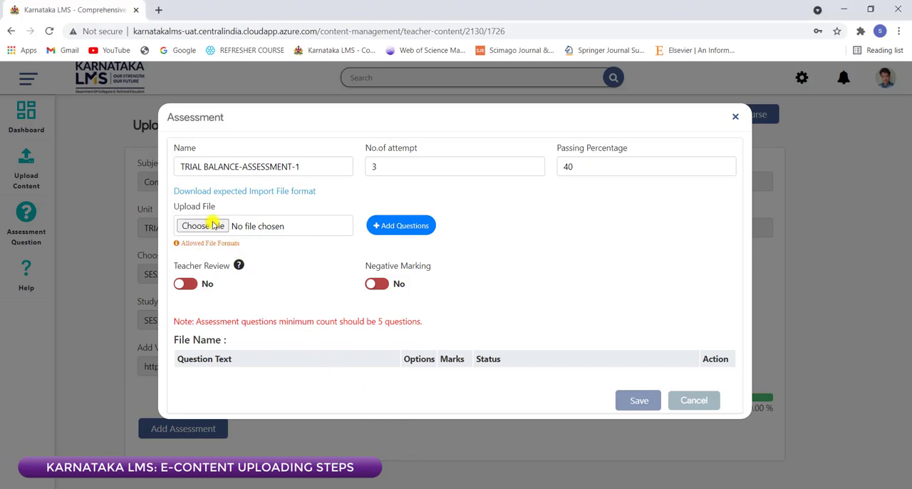
Step: Import Assessment 15 from the ASSESSMENT folder in EVEN SEM 2021 as the question file of TRIAL BALANCE-ASSESSMENT-1
{"action": "left_click", "coordinate": [212, 225]}
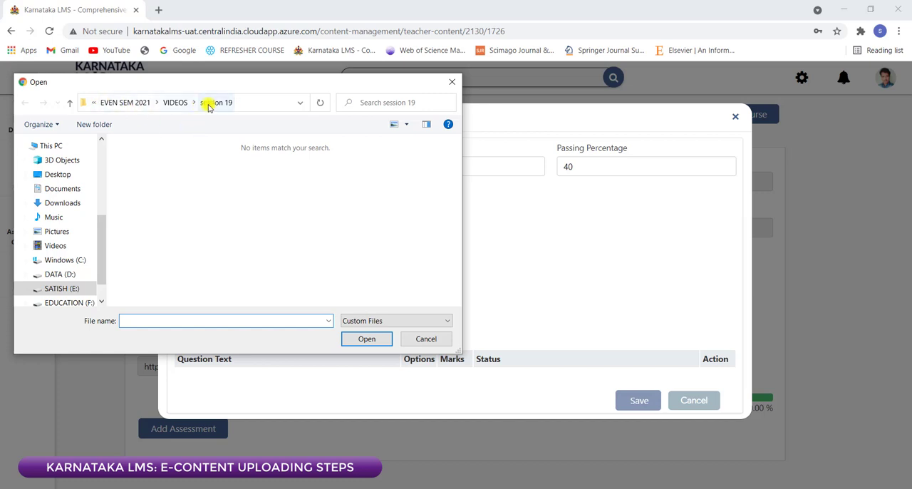
{"action": "left_click", "coordinate": [139, 102]}
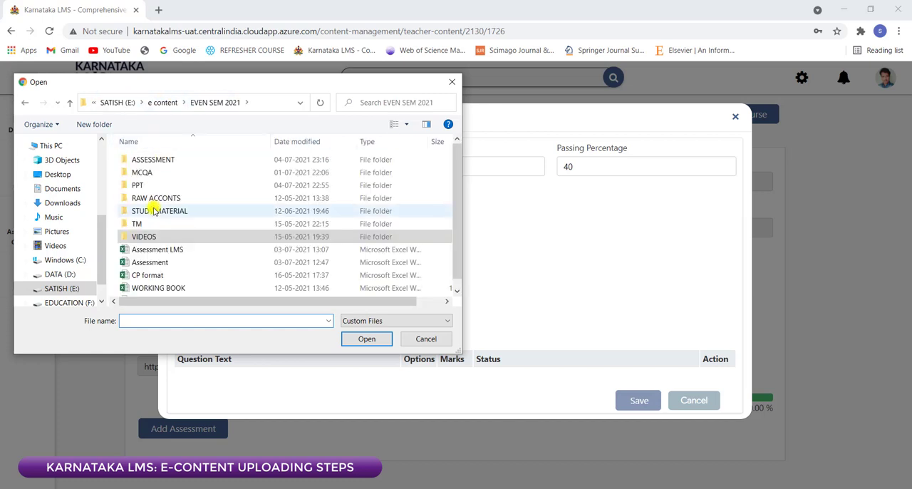
{"action": "double_click", "coordinate": [148, 158]}
{"action": "scroll", "coordinate": [187, 244], "scroll_direction": "down", "scroll_amount": 2}
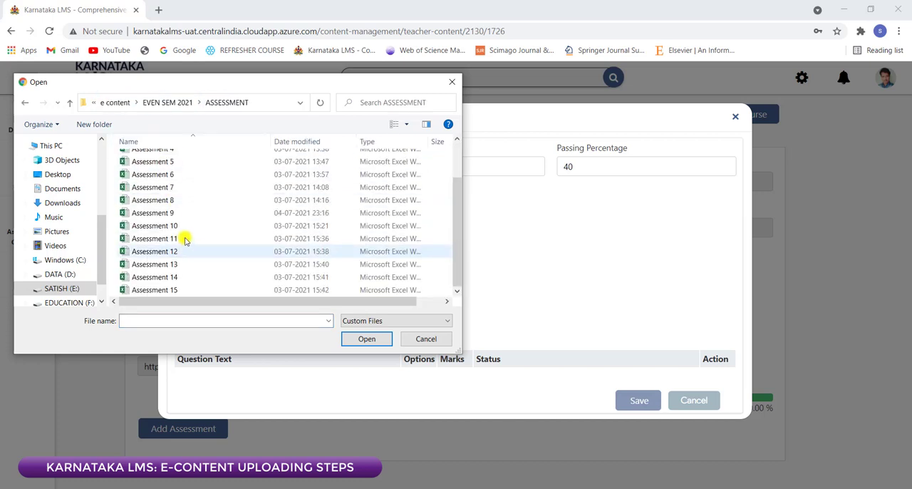
{"action": "left_click", "coordinate": [178, 288]}
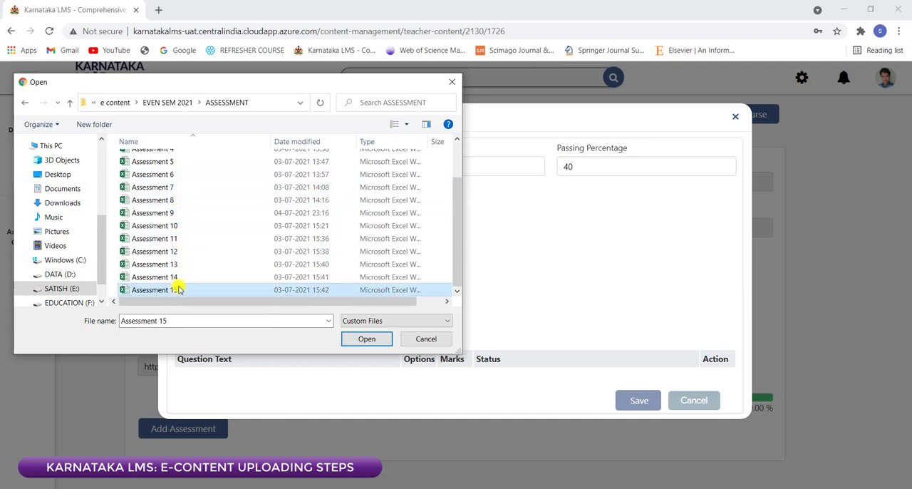
{"action": "left_click", "coordinate": [358, 339]}
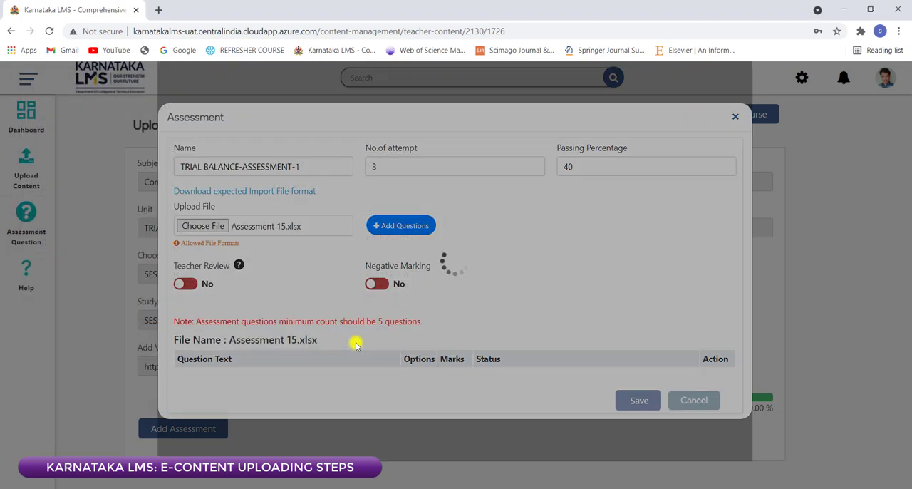
Step: Review the text, options, marks and status of the imported Assessment 15 questions and save the assessment
{"action": "scroll", "coordinate": [611, 372], "scroll_direction": "down", "scroll_amount": 2}
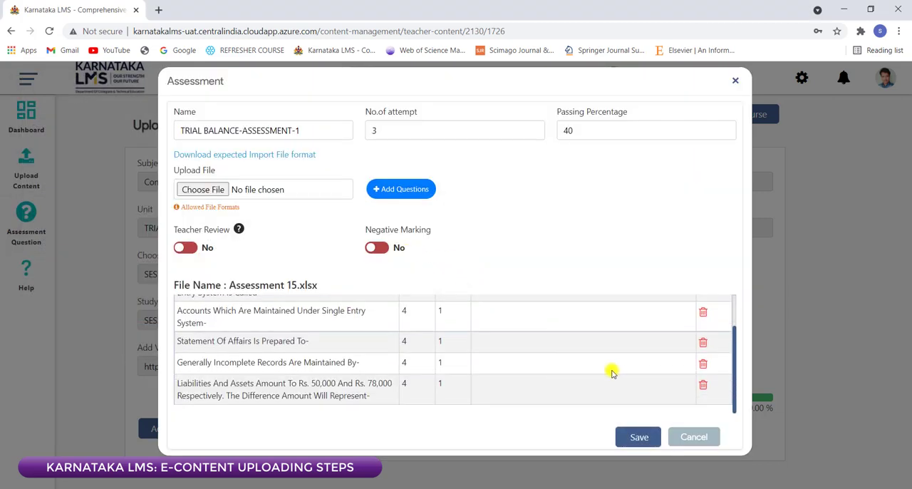
{"action": "scroll", "coordinate": [662, 367], "scroll_direction": "up", "scroll_amount": 3}
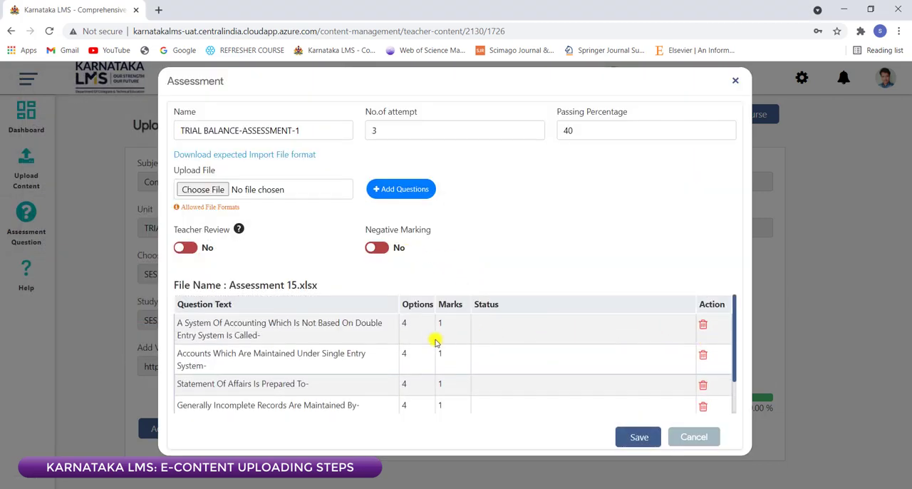
{"action": "scroll", "coordinate": [438, 385], "scroll_direction": "down", "scroll_amount": 2}
{"action": "scroll", "coordinate": [420, 324], "scroll_direction": "up", "scroll_amount": 2}
{"action": "scroll", "coordinate": [519, 336], "scroll_direction": "down", "scroll_amount": 2}
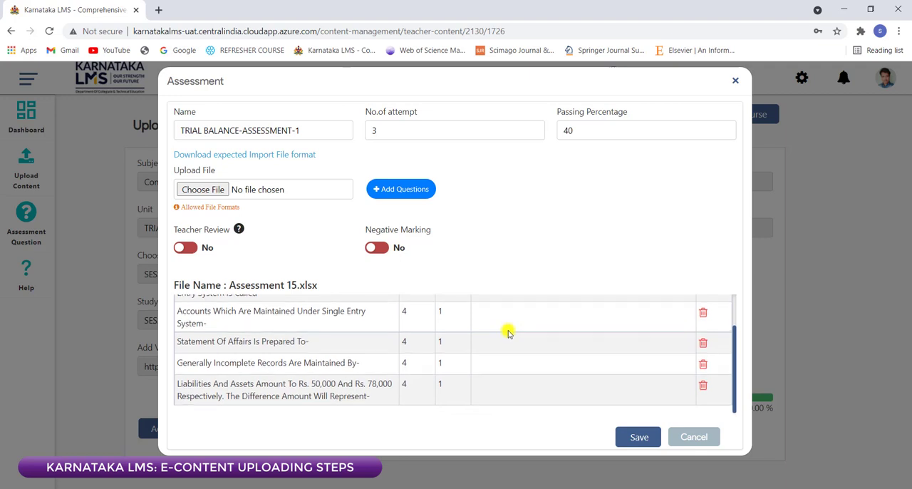
{"action": "scroll", "coordinate": [507, 332], "scroll_direction": "up", "scroll_amount": 2}
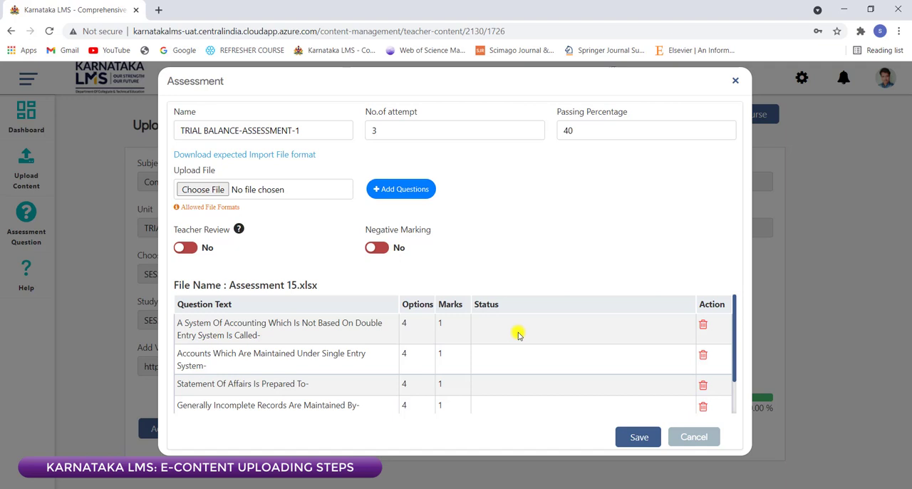
{"action": "scroll", "coordinate": [539, 363], "scroll_direction": "down", "scroll_amount": 2}
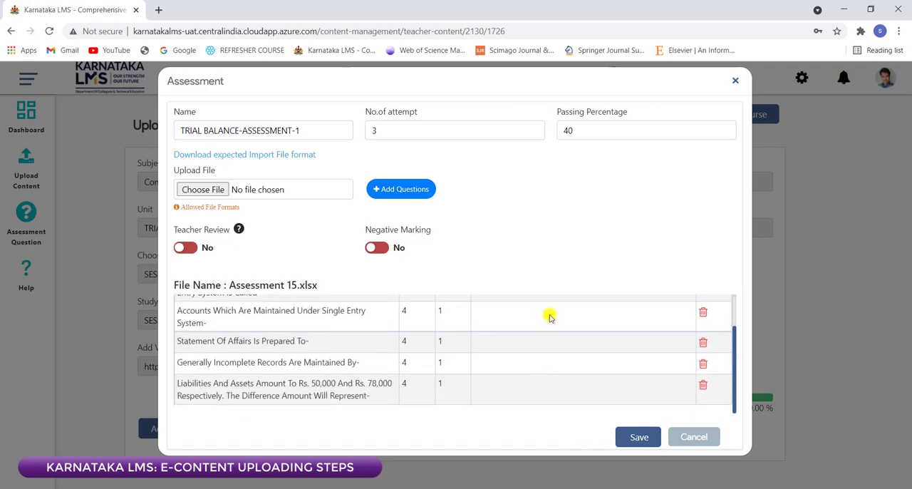
{"action": "scroll", "coordinate": [550, 317], "scroll_direction": "up", "scroll_amount": 2}
{"action": "scroll", "coordinate": [528, 349], "scroll_direction": "down", "scroll_amount": 2}
{"action": "scroll", "coordinate": [499, 328], "scroll_direction": "up", "scroll_amount": 2}
{"action": "scroll", "coordinate": [396, 363], "scroll_direction": "down", "scroll_amount": 2}
{"action": "scroll", "coordinate": [407, 366], "scroll_direction": "up", "scroll_amount": 2}
{"action": "scroll", "coordinate": [485, 341], "scroll_direction": "down", "scroll_amount": 2}
{"action": "left_click", "coordinate": [629, 437]}
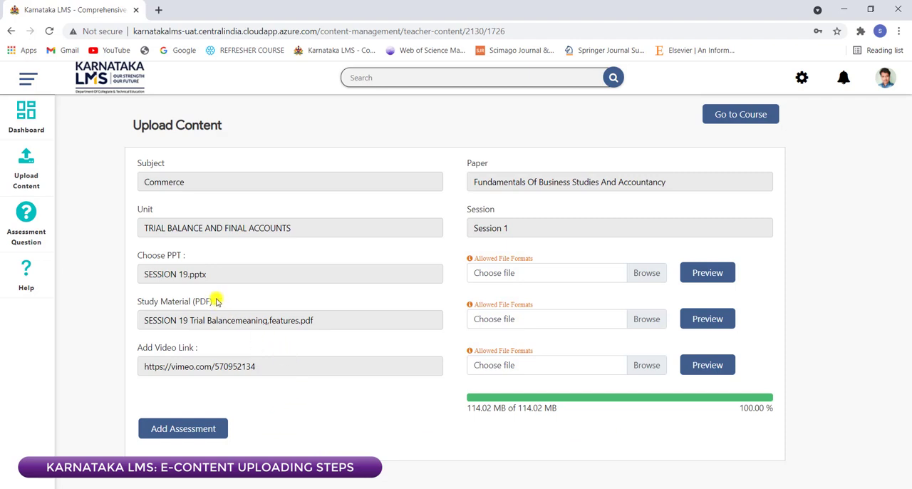
Step: Preview the uploaded SESSION 19 presentation, look through its slides and close the preview
{"action": "left_click", "coordinate": [695, 271]}
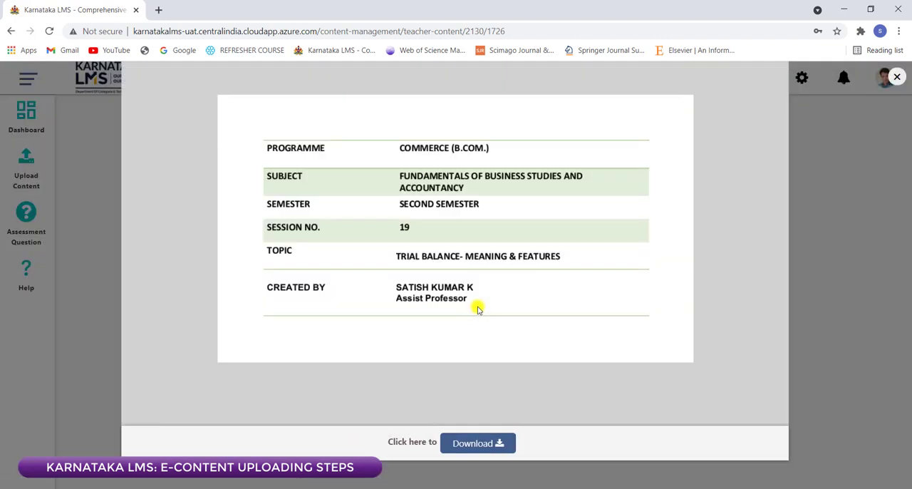
{"action": "scroll", "coordinate": [582, 279], "scroll_direction": "down", "scroll_amount": 15}
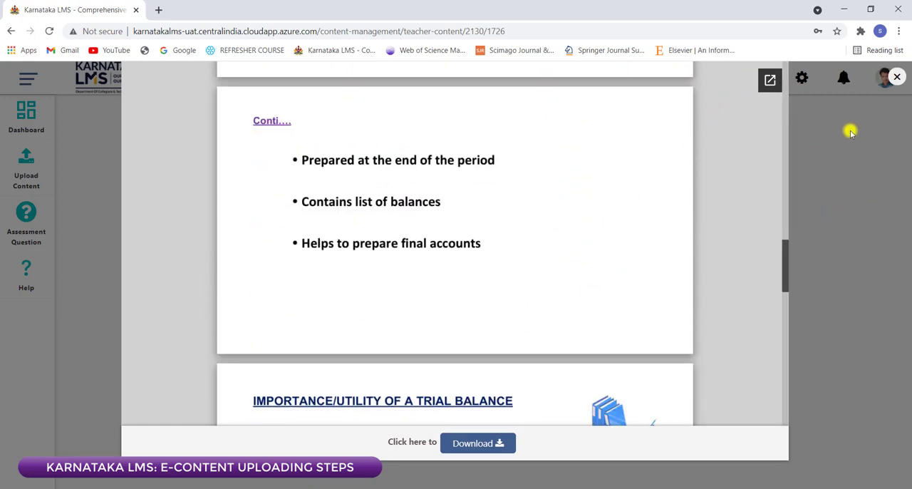
{"action": "left_click", "coordinate": [897, 77]}
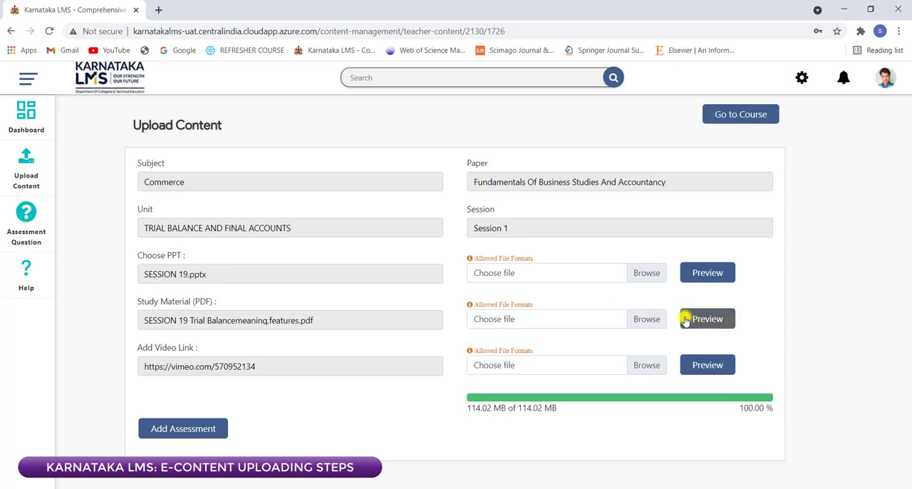
Step: Preview the uploaded SESSION 19 Trial Balance study material PDF through to its last page and close it
{"action": "left_click", "coordinate": [685, 320]}
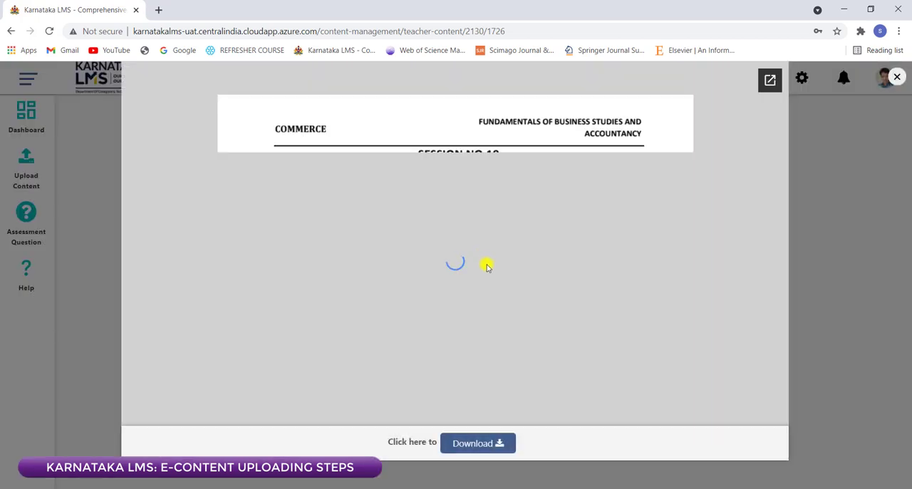
{"action": "scroll", "coordinate": [513, 291], "scroll_direction": "down", "scroll_amount": 15}
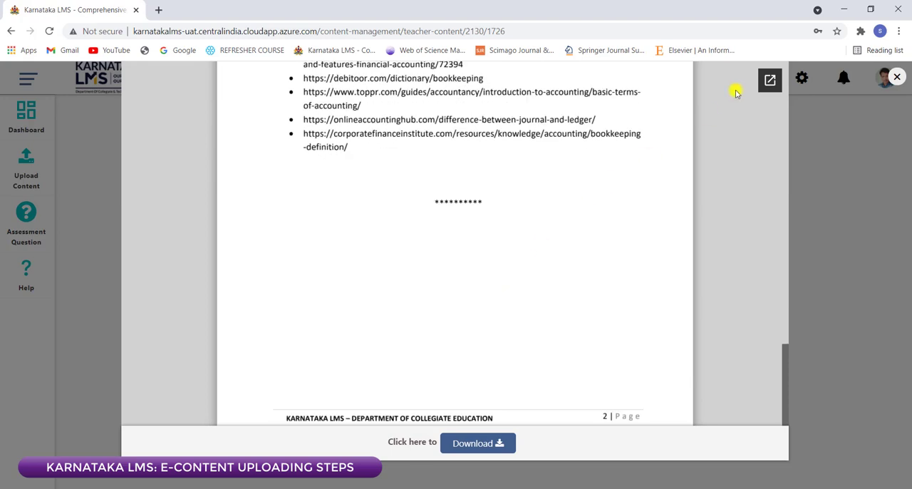
{"action": "left_click", "coordinate": [896, 76]}
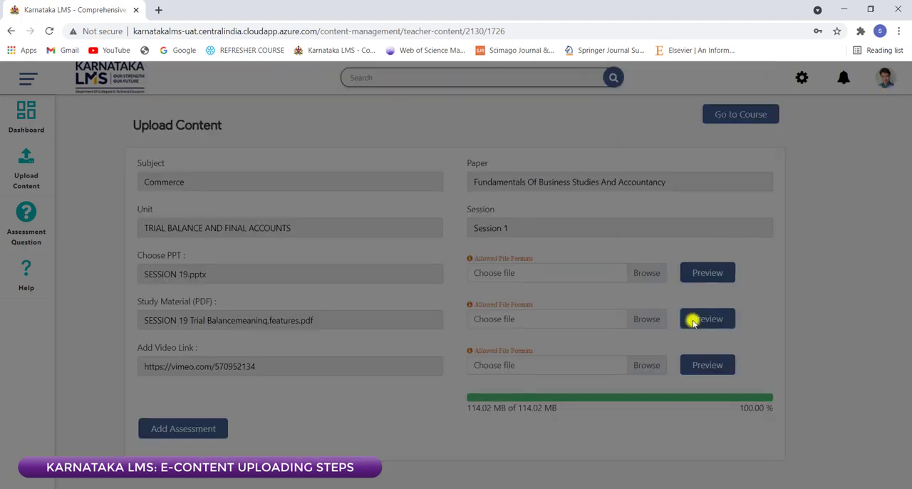
Step: Preview the session 19 video, play part of it and close the video window
{"action": "left_click", "coordinate": [704, 366]}
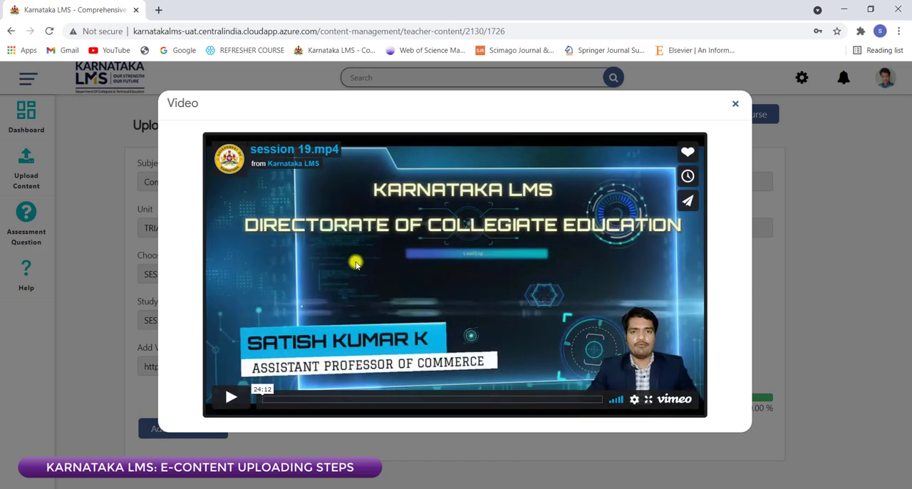
{"action": "left_click", "coordinate": [237, 398]}
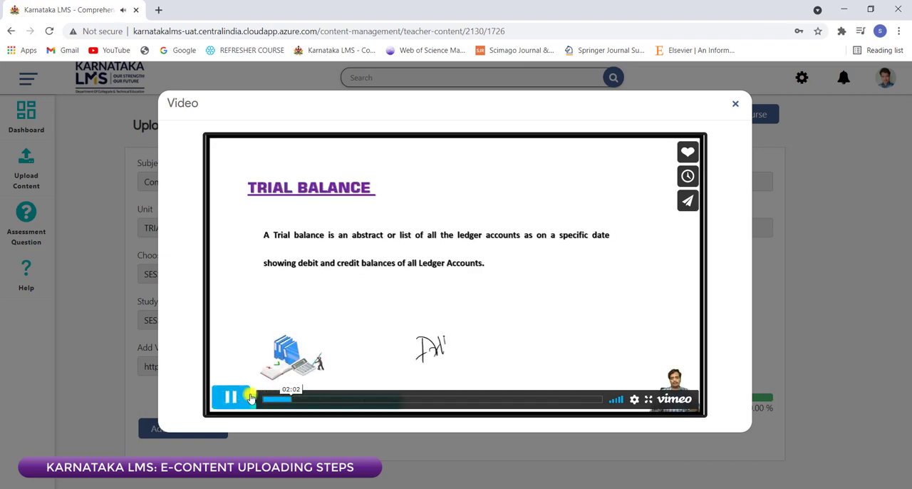
{"action": "left_click", "coordinate": [902, 259]}
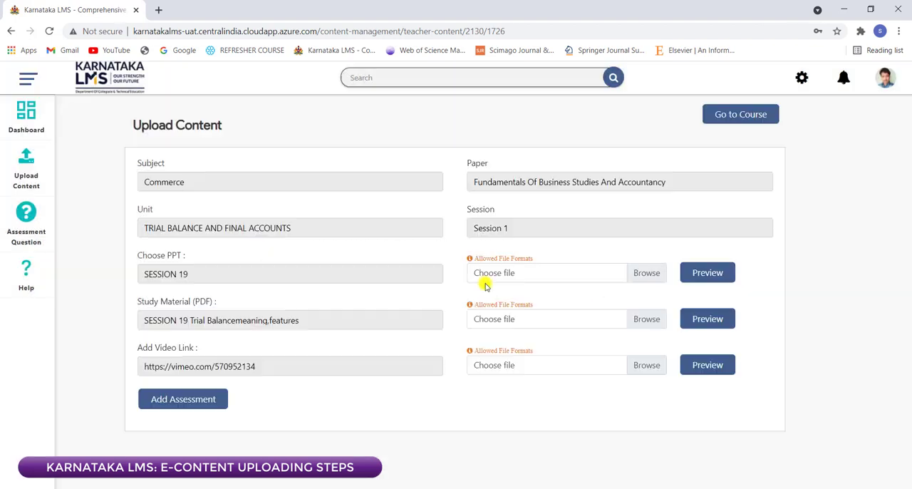
{"action": "left_click", "coordinate": [157, 402]}
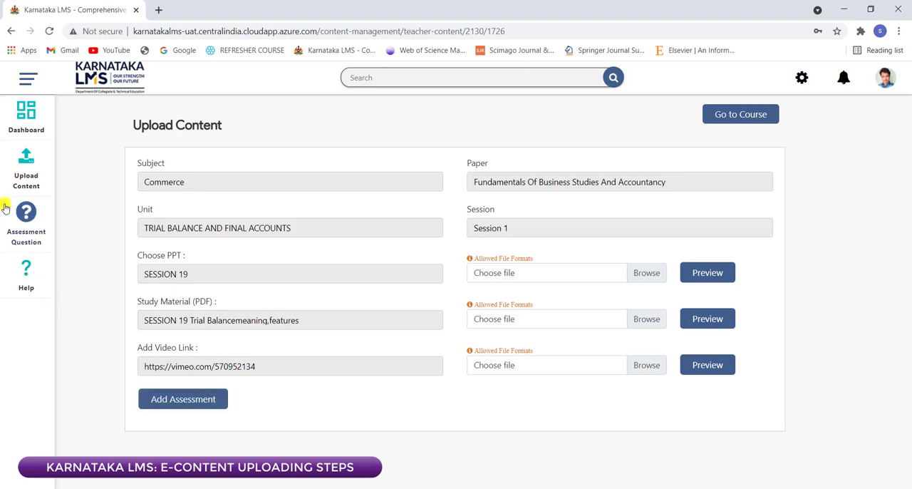
Step: Open the Assessment Question list, browse the uploaded questions up to page 12 and return to the first page
{"action": "left_click", "coordinate": [16, 223]}
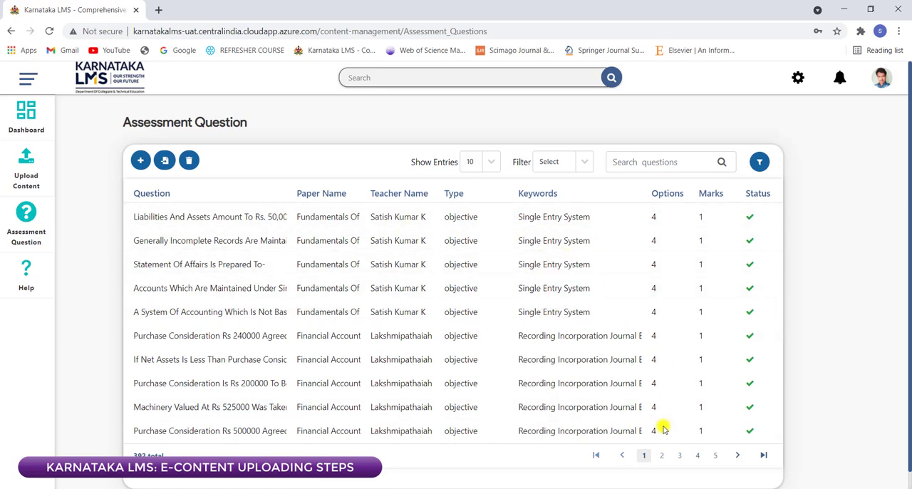
{"action": "left_click", "coordinate": [661, 456]}
{"action": "left_click", "coordinate": [679, 458]}
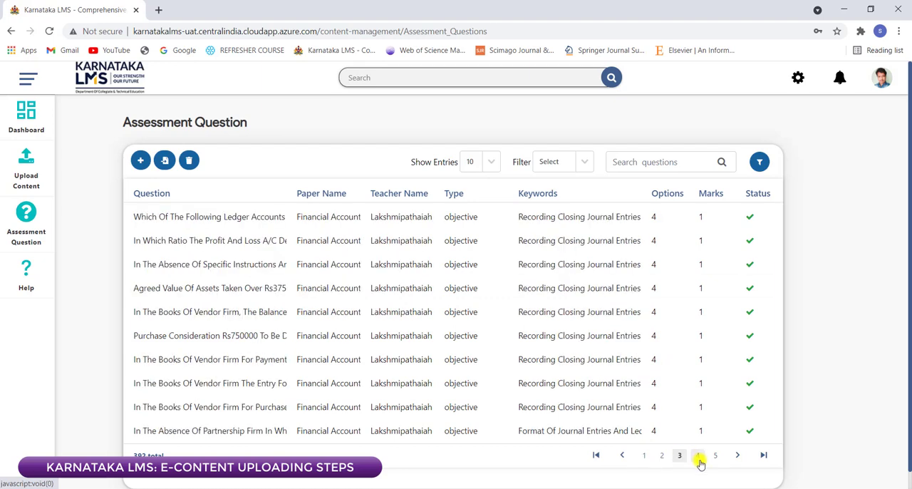
{"action": "left_click", "coordinate": [697, 459]}
{"action": "left_click", "coordinate": [700, 460]}
{"action": "left_click", "coordinate": [698, 459]}
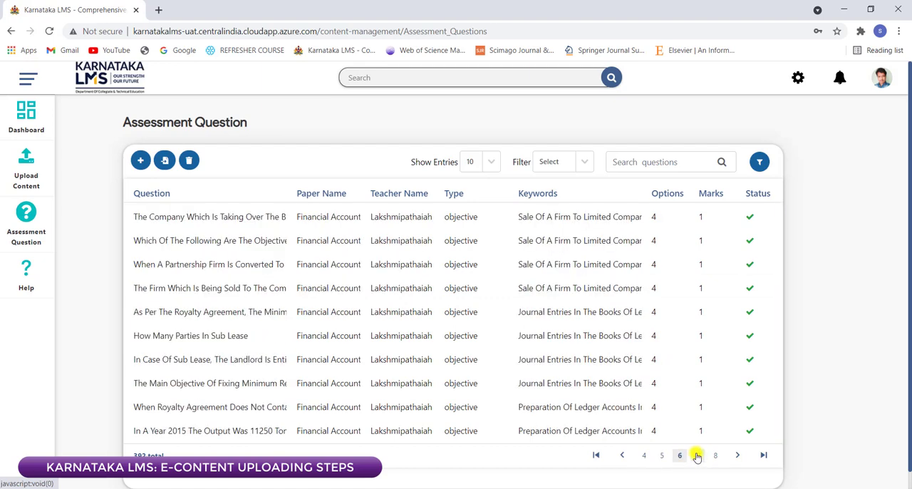
{"action": "left_click", "coordinate": [699, 459]}
{"action": "left_click", "coordinate": [710, 461]}
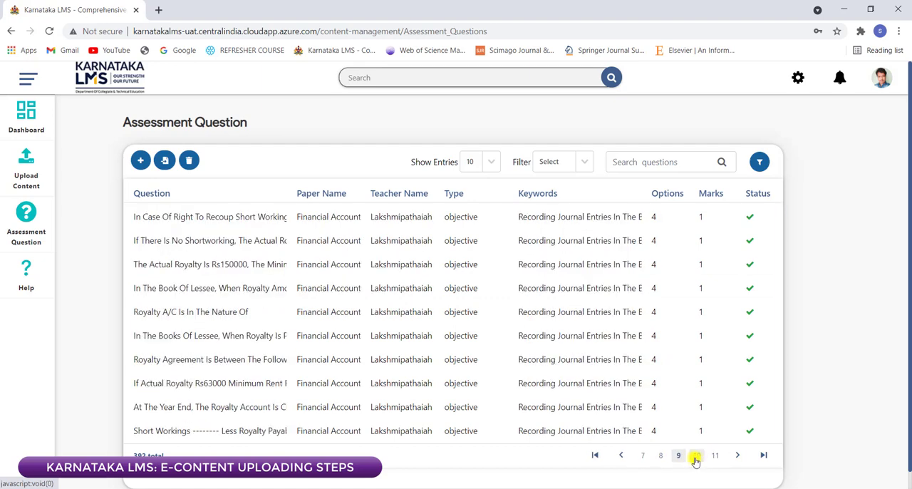
{"action": "left_click", "coordinate": [693, 458]}
{"action": "left_click", "coordinate": [715, 460]}
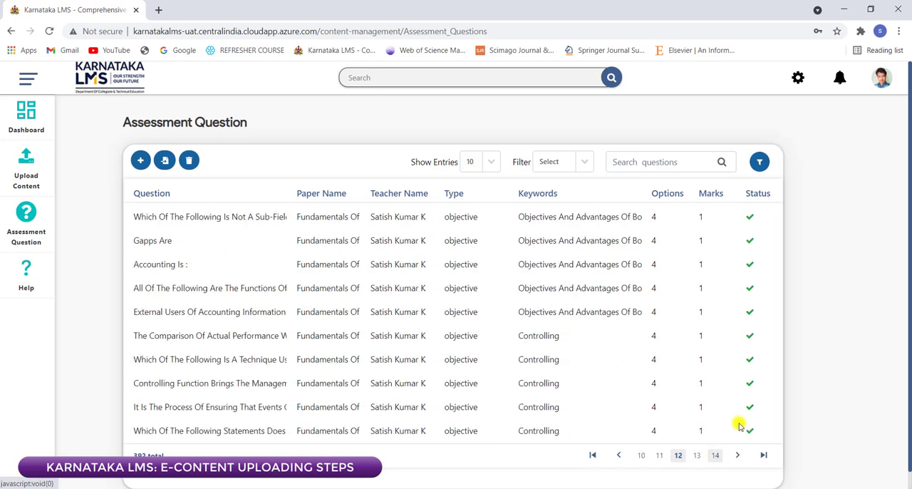
{"action": "left_click", "coordinate": [639, 456]}
{"action": "left_click", "coordinate": [626, 457]}
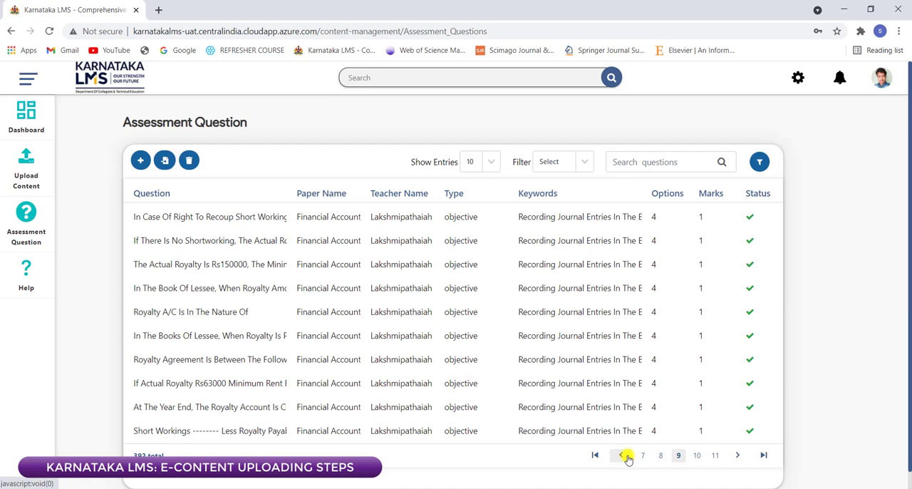
{"action": "left_click", "coordinate": [625, 457]}
{"action": "left_click", "coordinate": [625, 457]}
{"action": "left_click", "coordinate": [626, 457]}
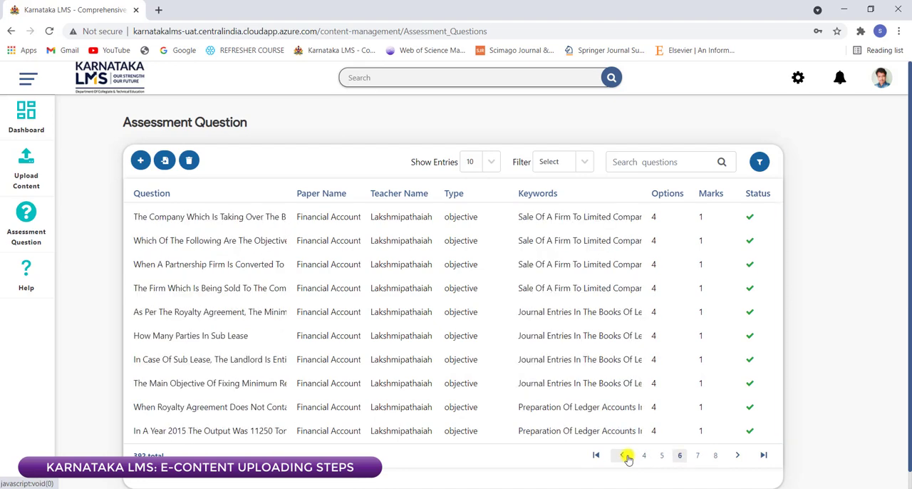
{"action": "left_click", "coordinate": [625, 457]}
{"action": "left_click", "coordinate": [626, 457]}
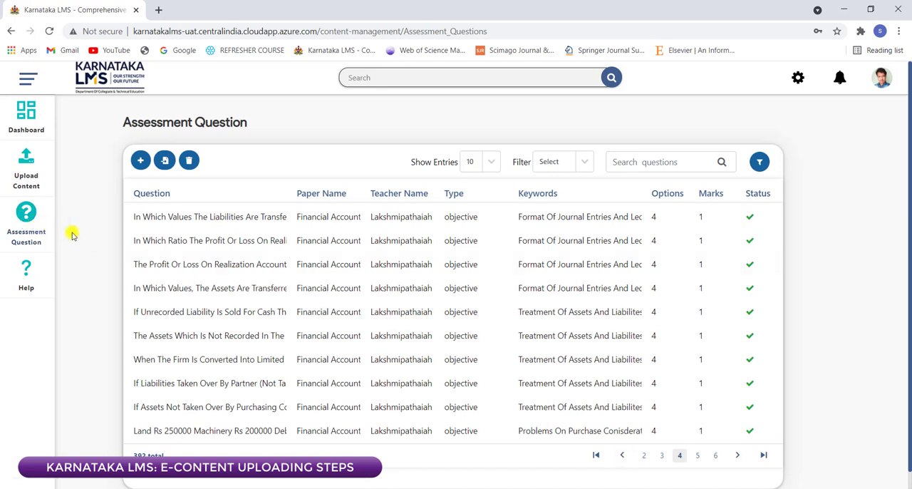
{"action": "left_click", "coordinate": [625, 456]}
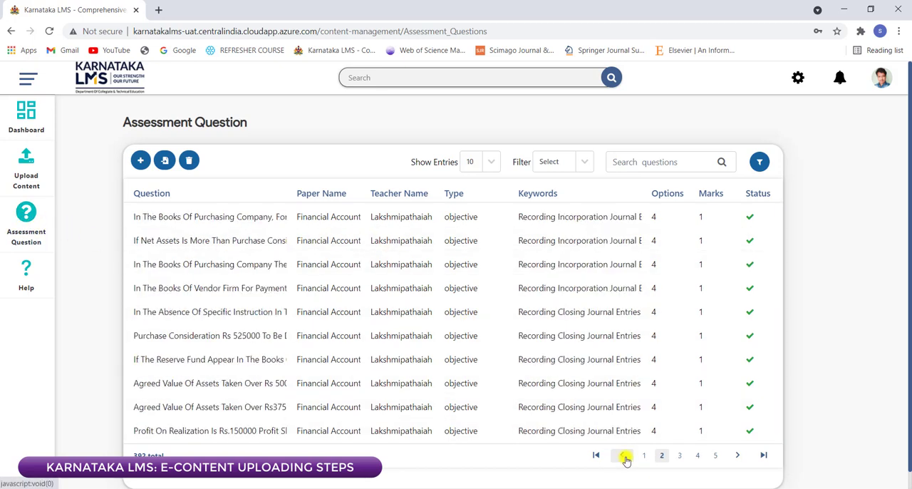
{"action": "left_click", "coordinate": [622, 455]}
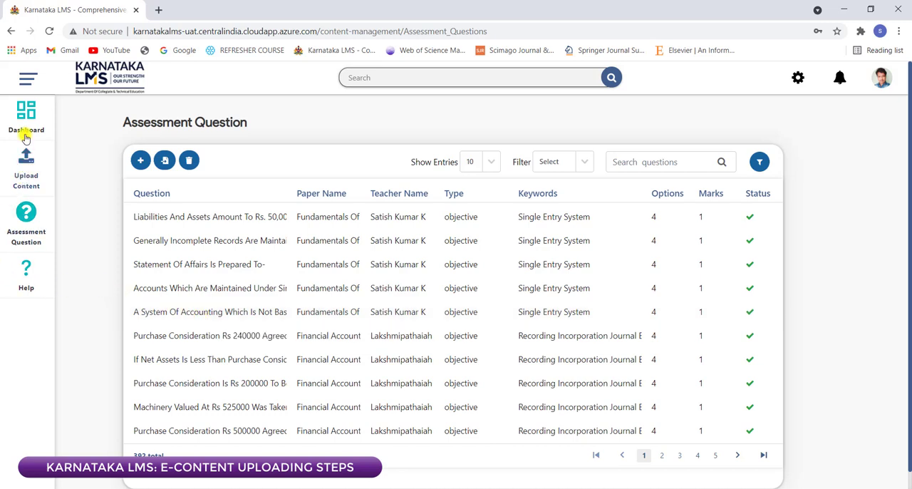
Step: Check the session statuses on page 2 of the Upload Content list and return to the dashboard
{"action": "left_click", "coordinate": [22, 169]}
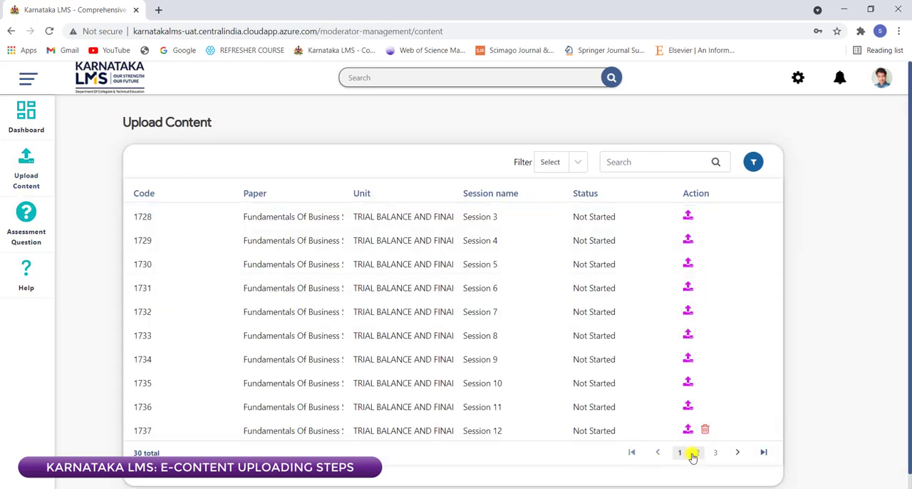
{"action": "left_click", "coordinate": [696, 455]}
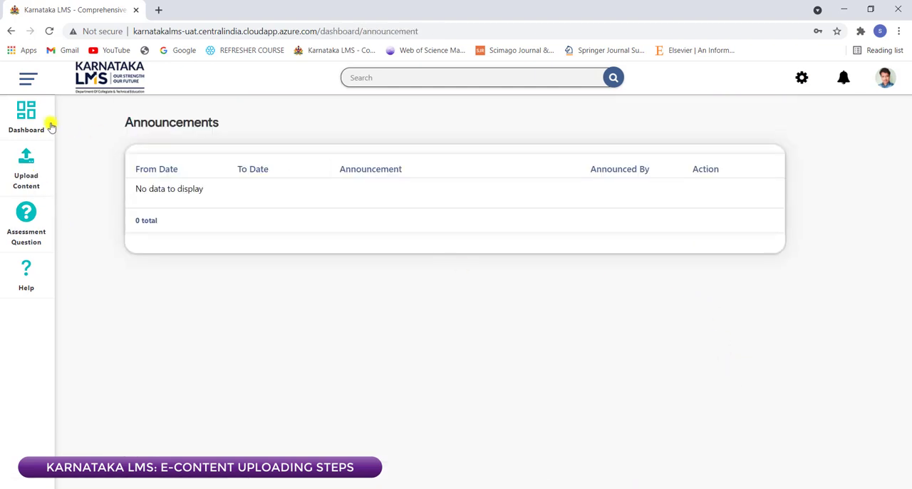
{"action": "left_click", "coordinate": [45, 114]}
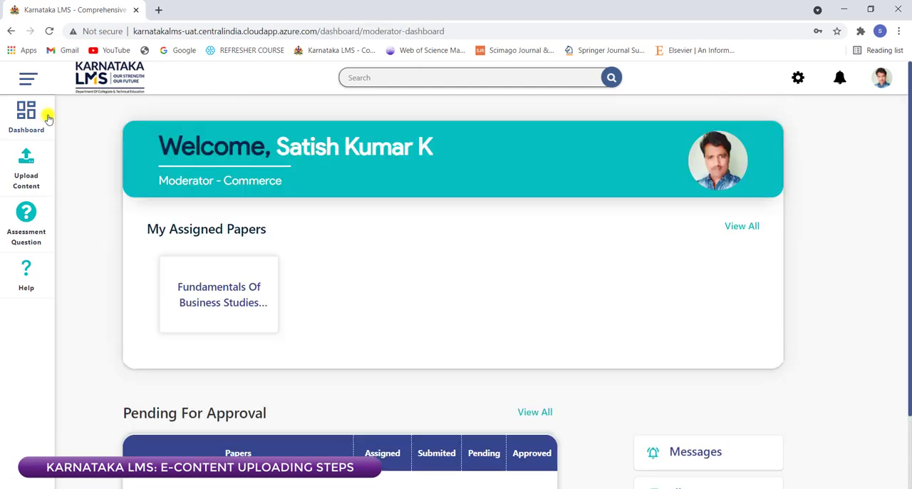
Step: View the announcements under the dashboard's Messages and return to the dashboard
{"action": "scroll", "coordinate": [732, 340], "scroll_direction": "down", "scroll_amount": 1}
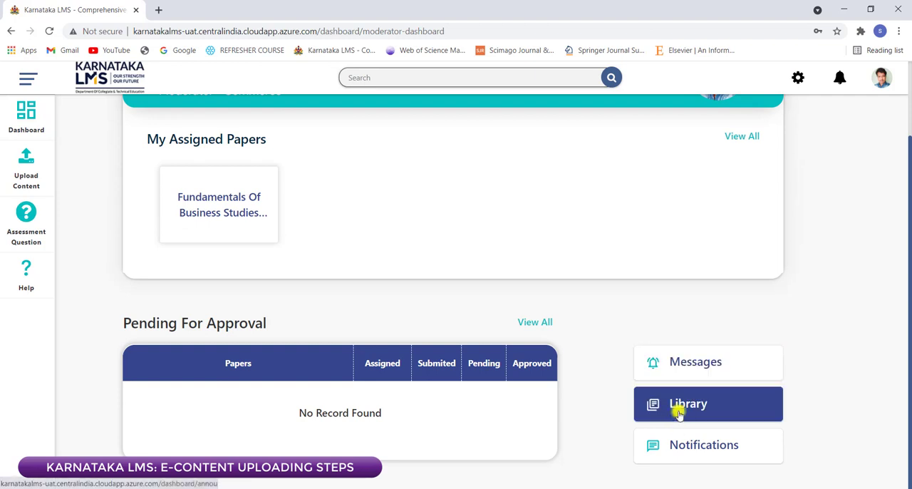
{"action": "left_click", "coordinate": [686, 372]}
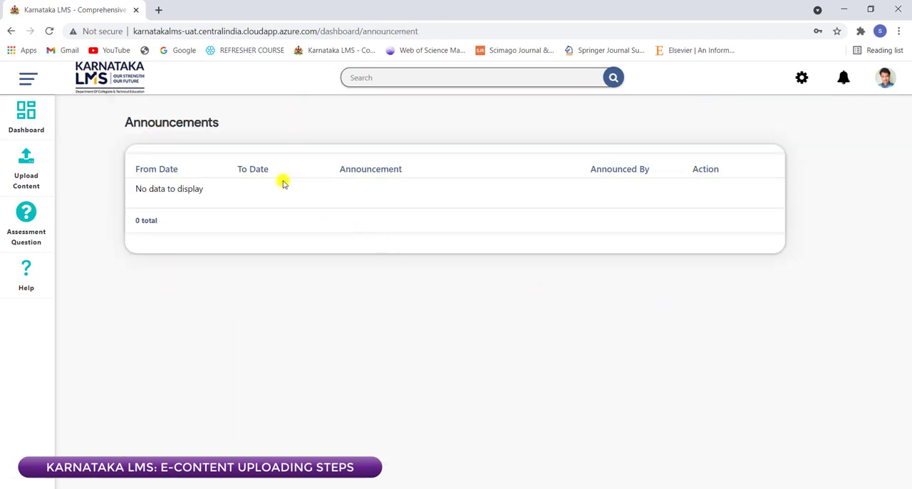
{"action": "left_click", "coordinate": [39, 110]}
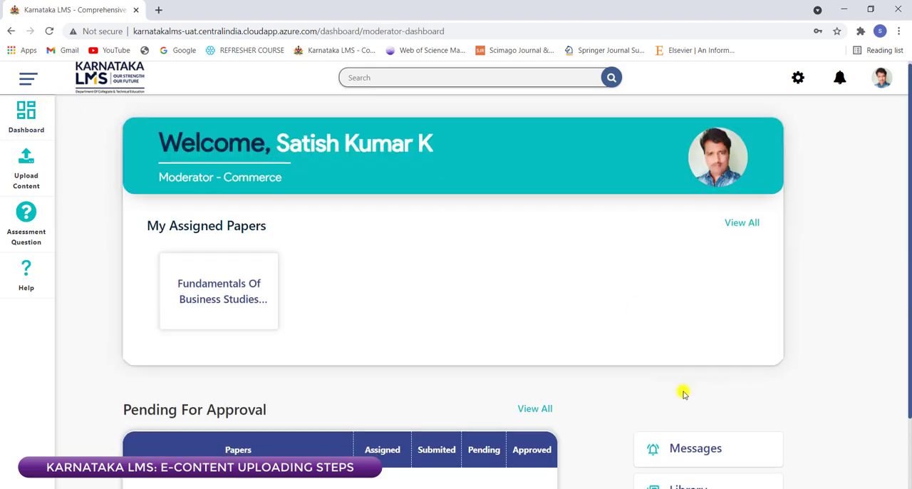
Step: Open the Library, look through the first page of session cards and return to the dashboard
{"action": "scroll", "coordinate": [684, 393], "scroll_direction": "down", "scroll_amount": 1}
{"action": "left_click", "coordinate": [686, 403]}
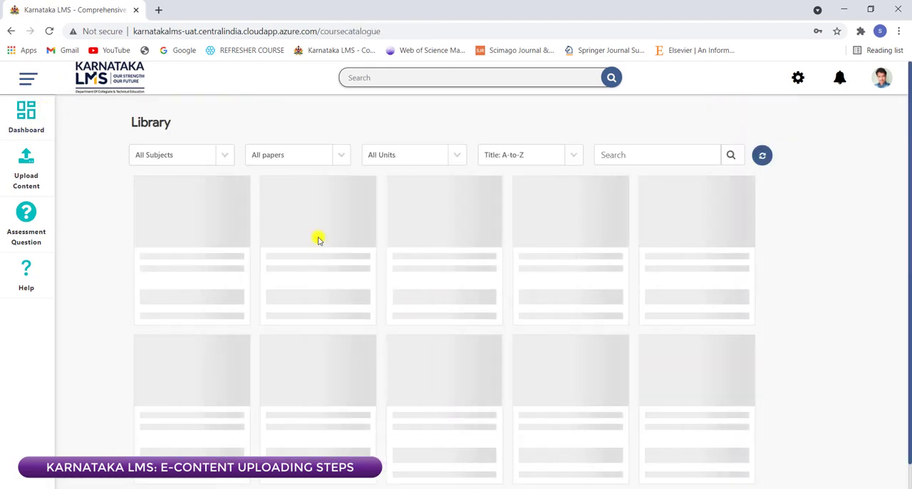
{"action": "scroll", "coordinate": [783, 426], "scroll_direction": "down", "scroll_amount": 1}
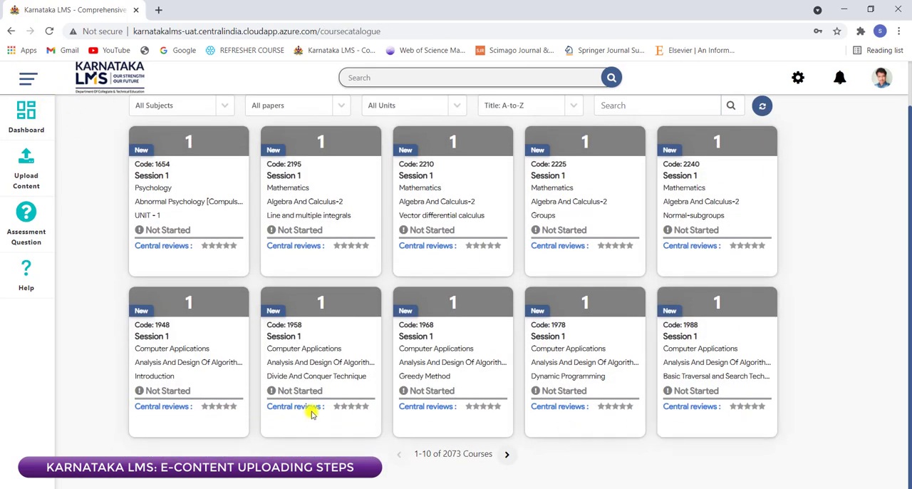
{"action": "scroll", "coordinate": [699, 241], "scroll_direction": "up", "scroll_amount": 1}
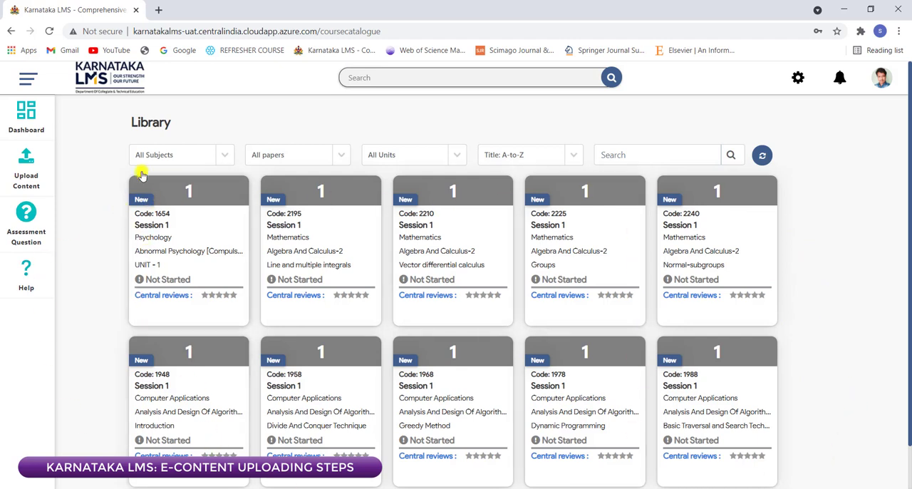
{"action": "left_click", "coordinate": [32, 114]}
Step: Open the Notifications, read through the content upload entries down to the oldest ones and return to the dashboard
{"action": "scroll", "coordinate": [739, 362], "scroll_direction": "down", "scroll_amount": 3}
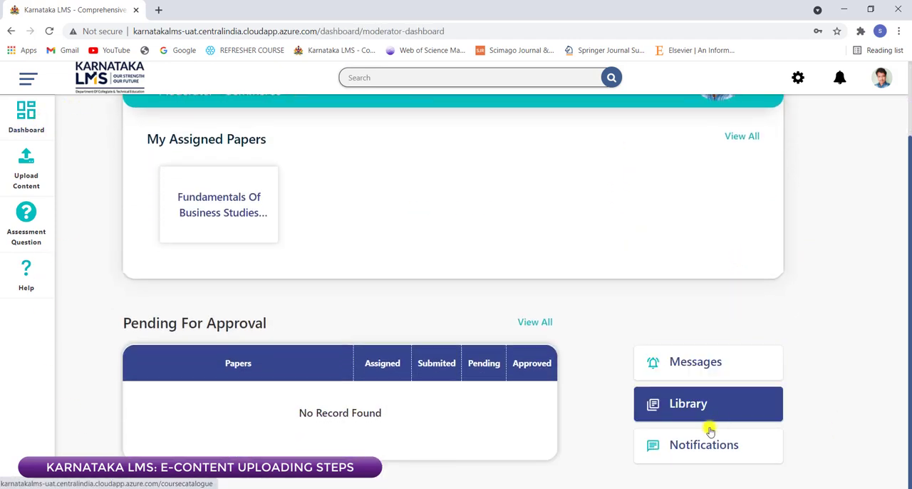
{"action": "left_click", "coordinate": [704, 444]}
{"action": "scroll", "coordinate": [449, 390], "scroll_direction": "down", "scroll_amount": 5}
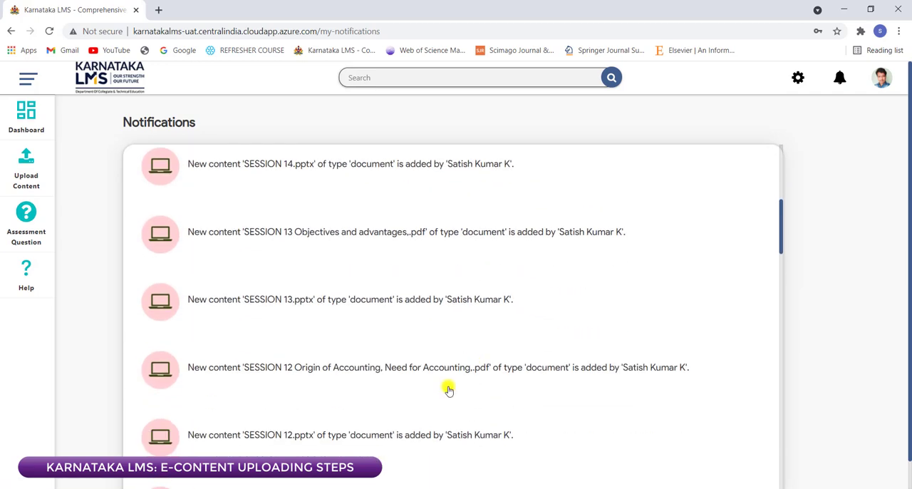
{"action": "scroll", "coordinate": [358, 335], "scroll_direction": "down", "scroll_amount": 5}
{"action": "scroll", "coordinate": [275, 344], "scroll_direction": "down", "scroll_amount": 6}
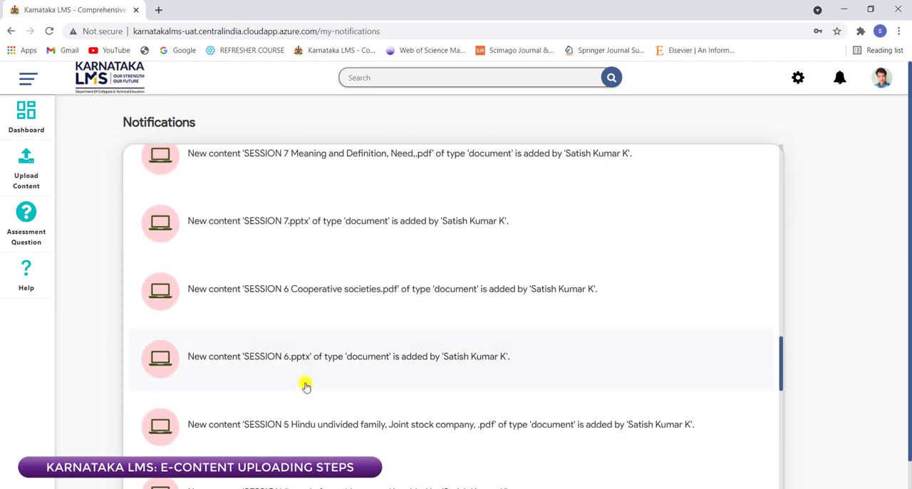
{"action": "scroll", "coordinate": [305, 386], "scroll_direction": "down", "scroll_amount": 10}
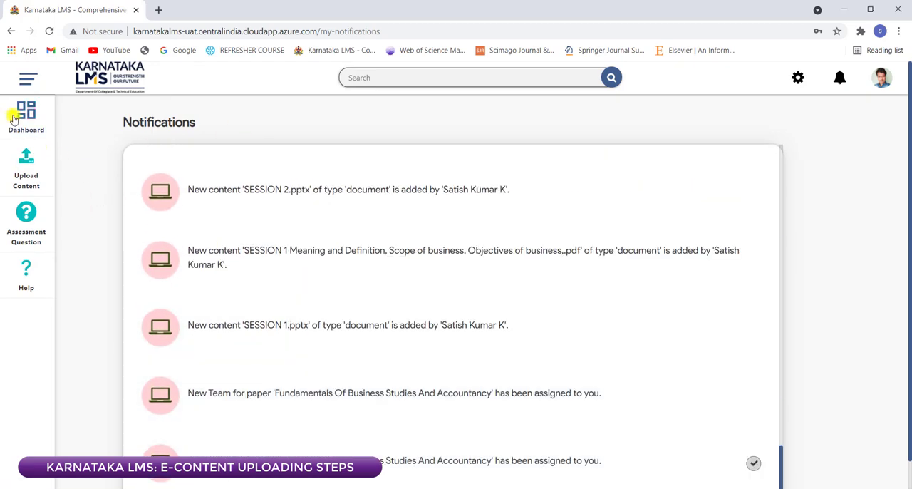
{"action": "left_click", "coordinate": [13, 119]}
Step: Look over the dashboard sections and open the details of the assigned paper Fundamentals Of Business Studies And Accountancy
{"action": "scroll", "coordinate": [760, 378], "scroll_direction": "down", "scroll_amount": 3}
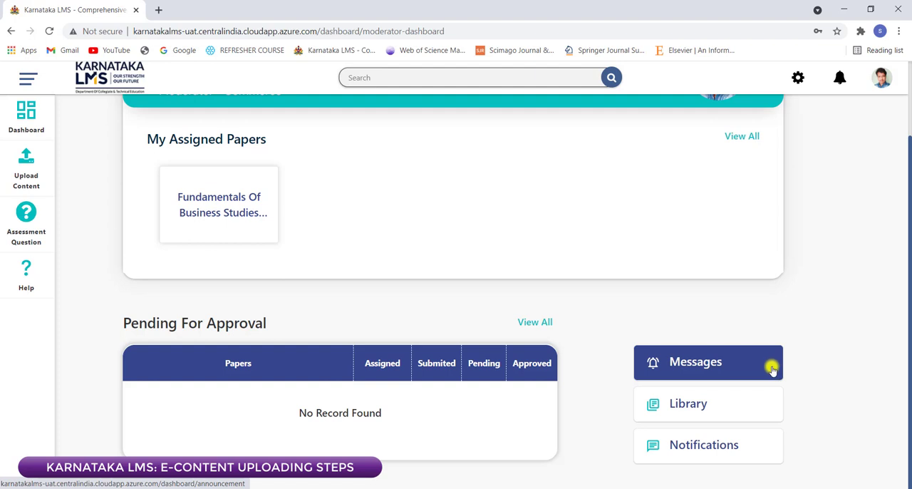
{"action": "scroll", "coordinate": [757, 310], "scroll_direction": "up", "scroll_amount": 2}
{"action": "scroll", "coordinate": [378, 395], "scroll_direction": "down", "scroll_amount": 2}
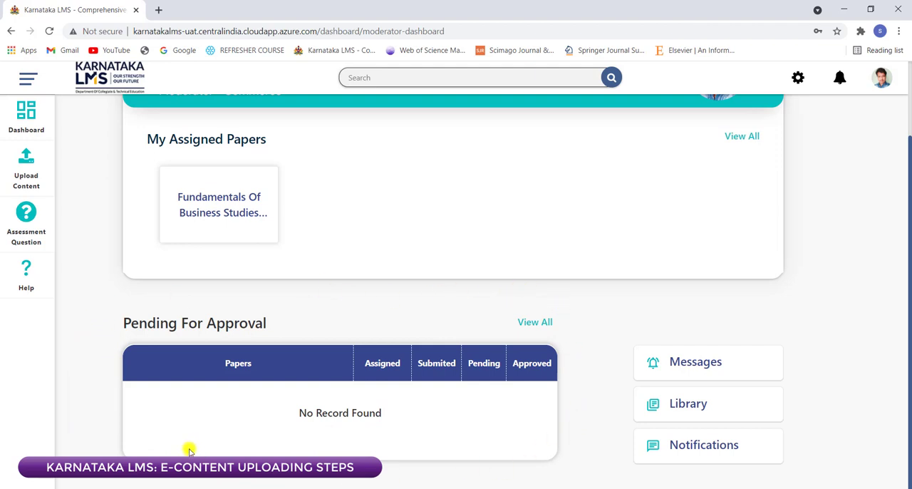
{"action": "scroll", "coordinate": [549, 218], "scroll_direction": "up", "scroll_amount": 1}
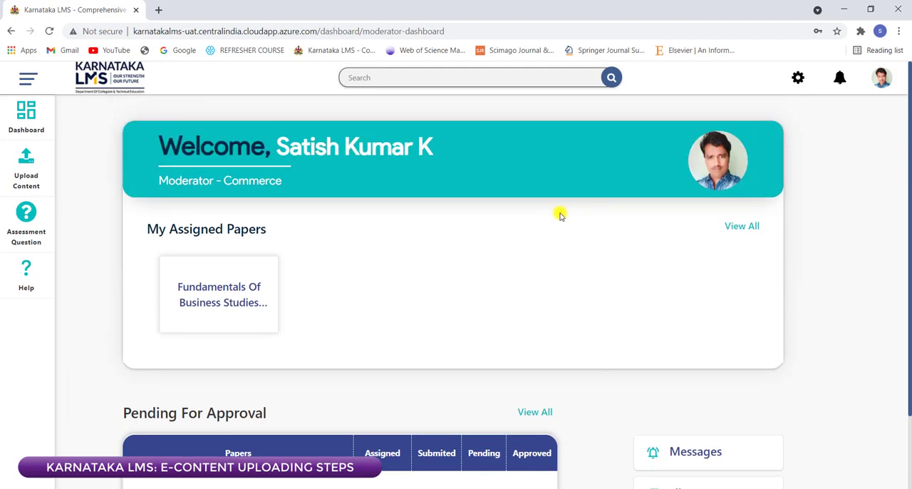
{"action": "left_click", "coordinate": [255, 286]}
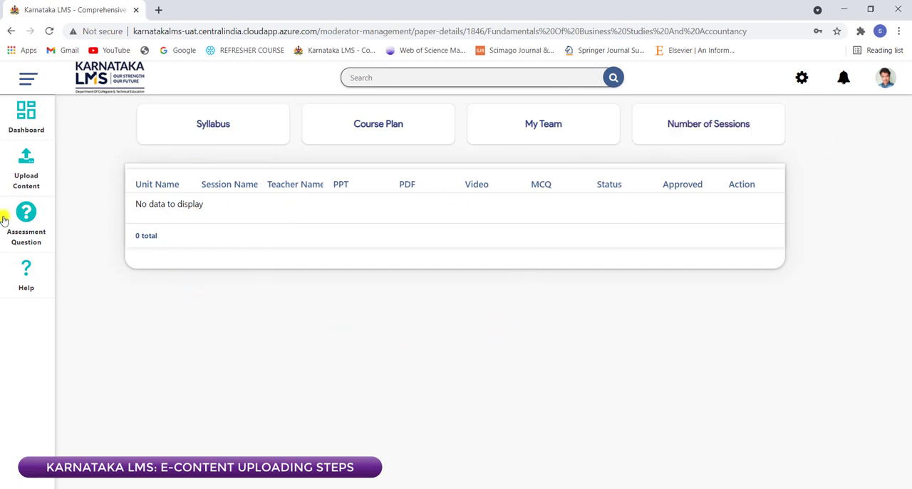
{"action": "left_click", "coordinate": [27, 178]}
{"action": "scroll", "coordinate": [677, 342], "scroll_direction": "down", "scroll_amount": 1}
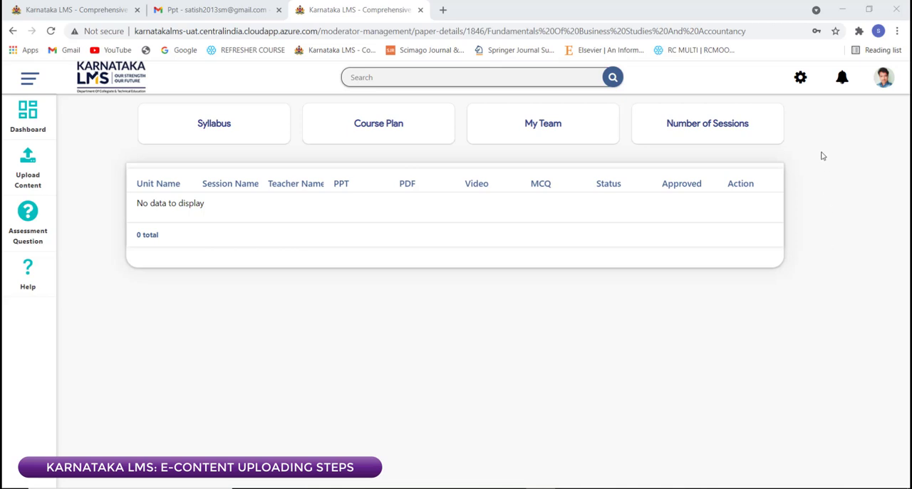
Step: Generate the Moderator wise central content report from Administration for the paper Fundamentals Of Business Studies And Accountancy
{"action": "left_click", "coordinate": [799, 77]}
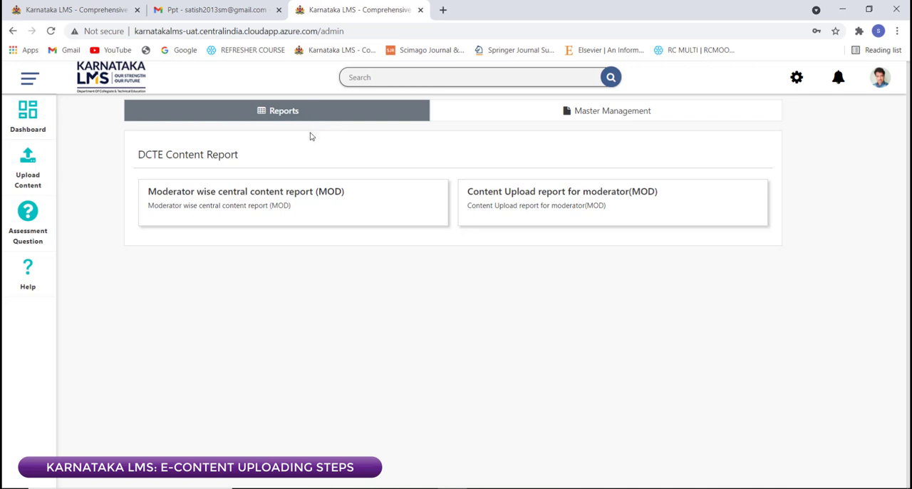
{"action": "left_click", "coordinate": [224, 216]}
{"action": "left_click", "coordinate": [382, 166]}
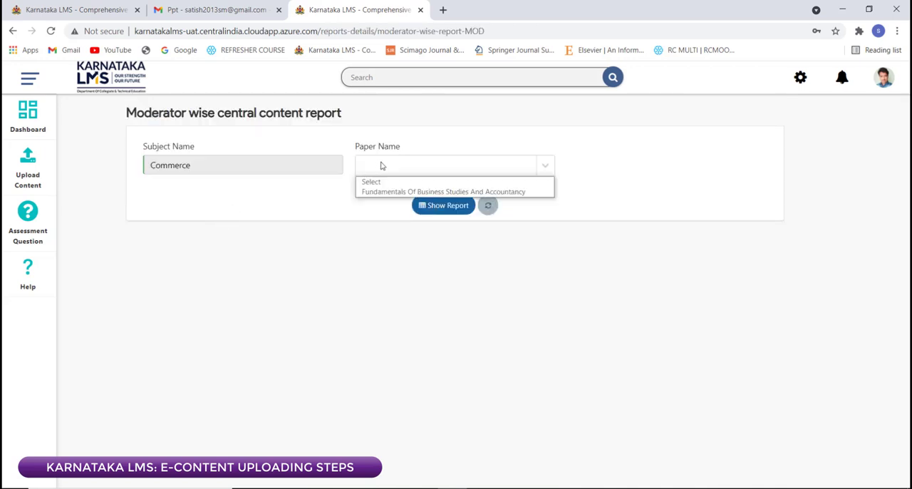
{"action": "left_click", "coordinate": [375, 192]}
{"action": "left_click", "coordinate": [424, 206]}
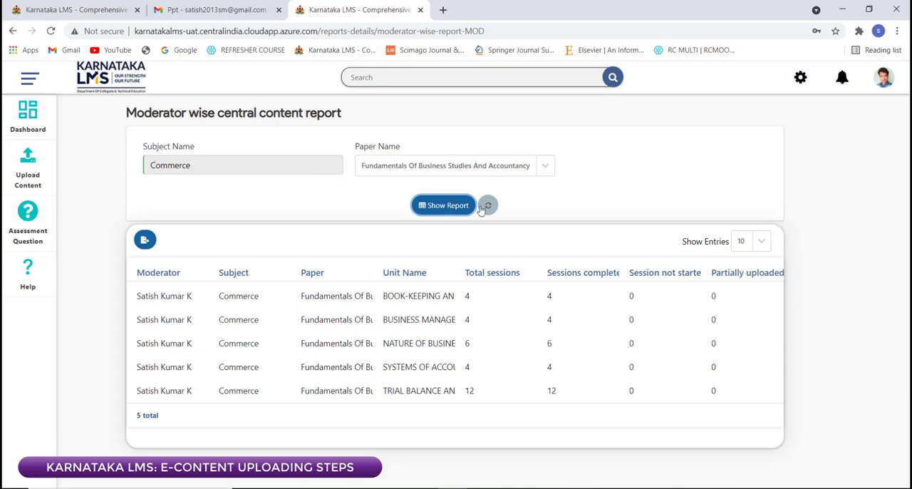
Step: Generate the Content Upload report for moderator for Fundamentals Of Business Studies And Accountancy, unit NATURE OF BUSINESS
{"action": "left_click", "coordinate": [28, 120]}
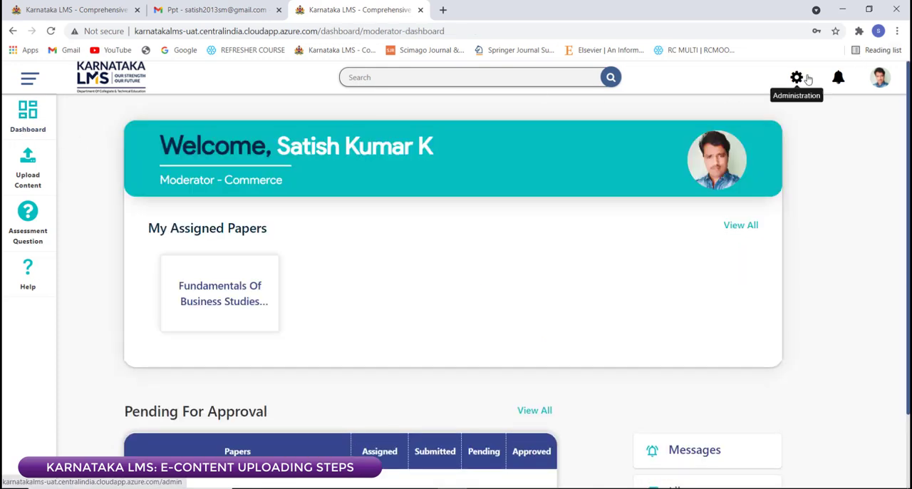
{"action": "left_click", "coordinate": [800, 77]}
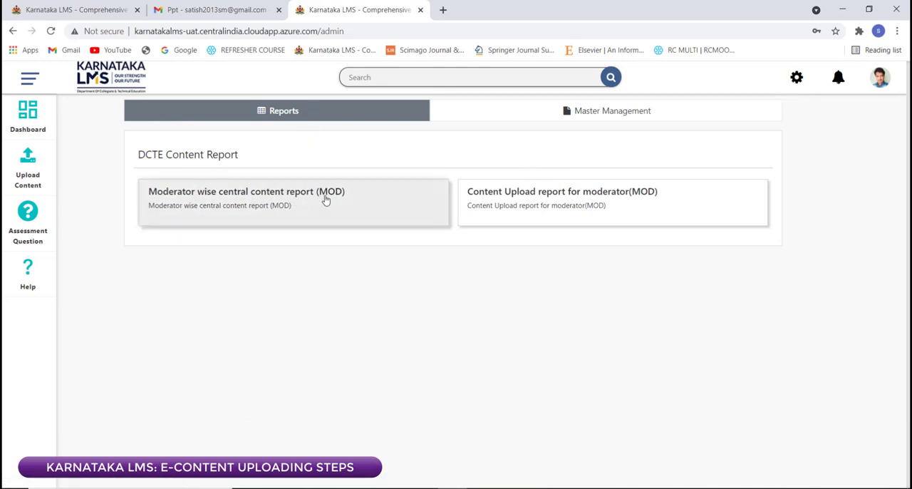
{"action": "left_click", "coordinate": [525, 212]}
{"action": "left_click", "coordinate": [450, 166]}
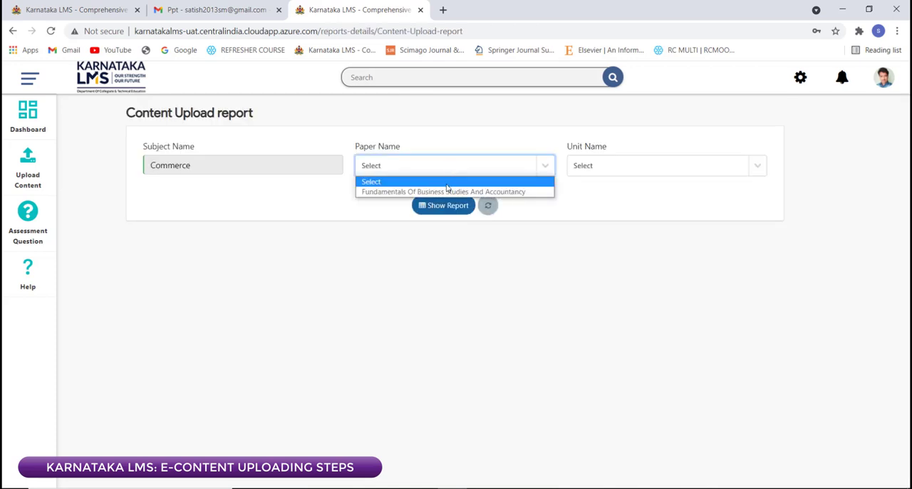
{"action": "left_click", "coordinate": [445, 191]}
{"action": "left_click", "coordinate": [640, 170]}
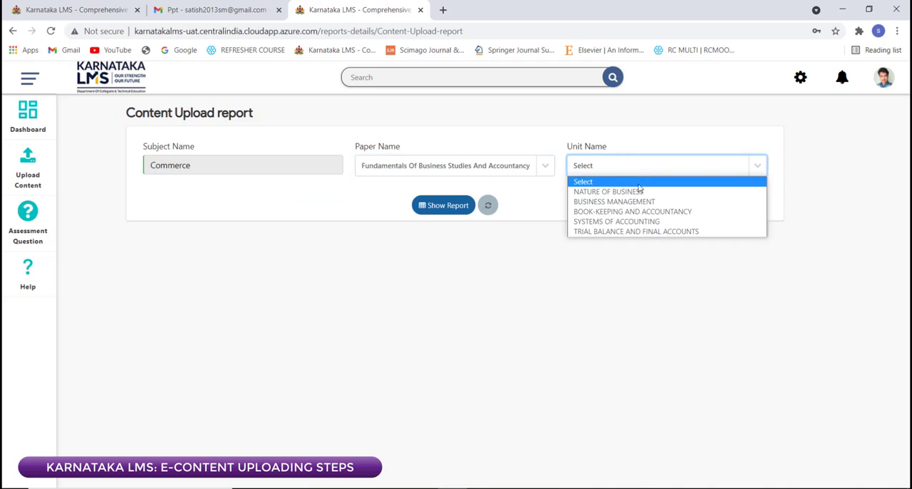
{"action": "left_click", "coordinate": [407, 171]}
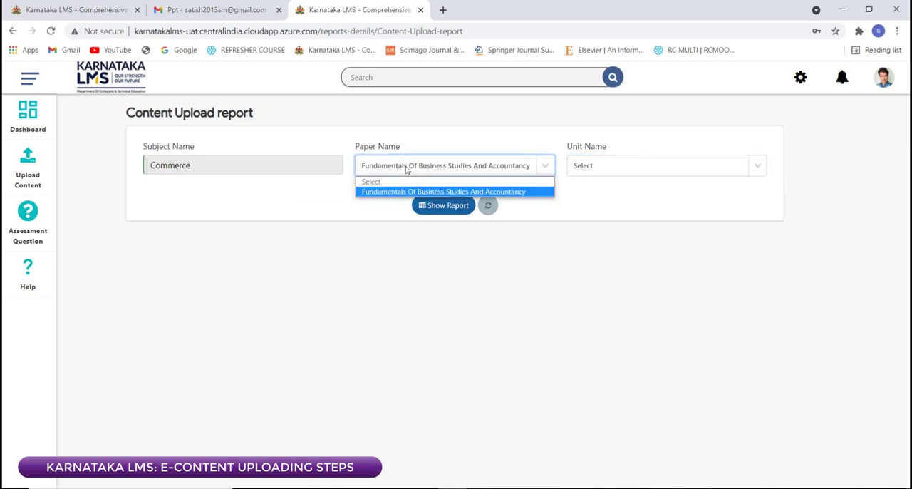
{"action": "left_click", "coordinate": [407, 171]}
{"action": "left_click", "coordinate": [606, 166]}
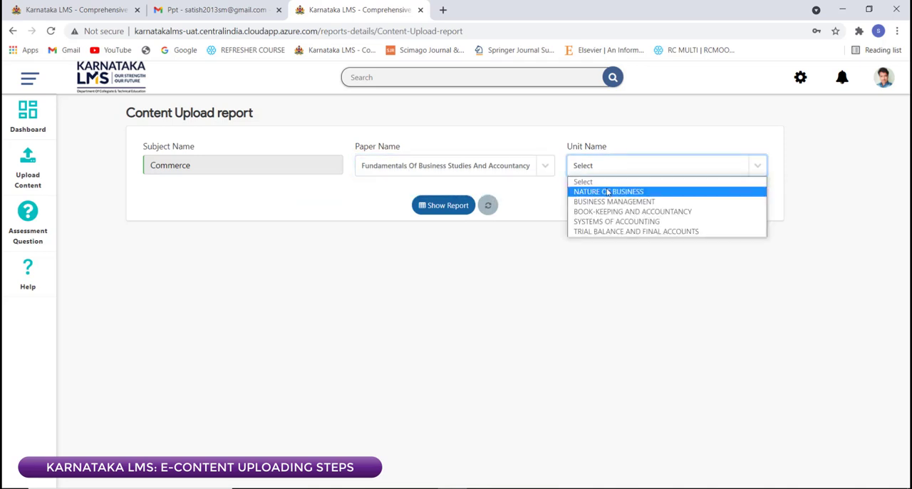
{"action": "left_click", "coordinate": [609, 191]}
{"action": "left_click", "coordinate": [463, 207]}
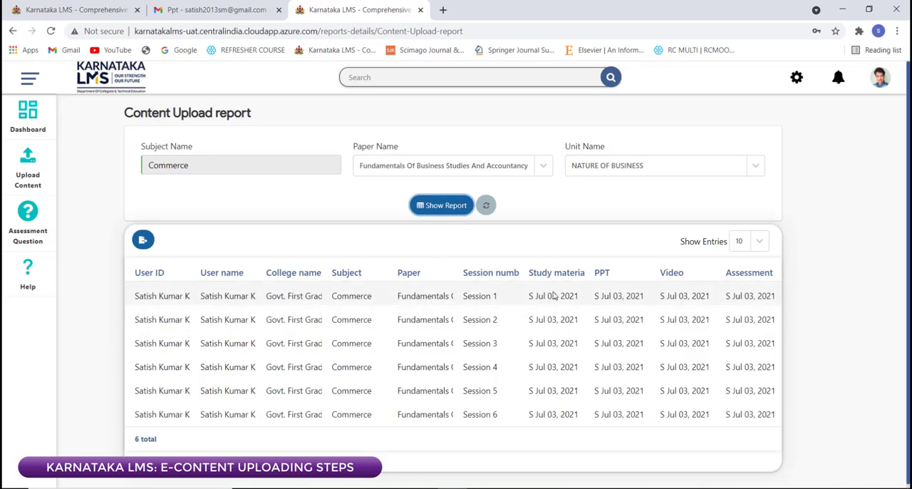
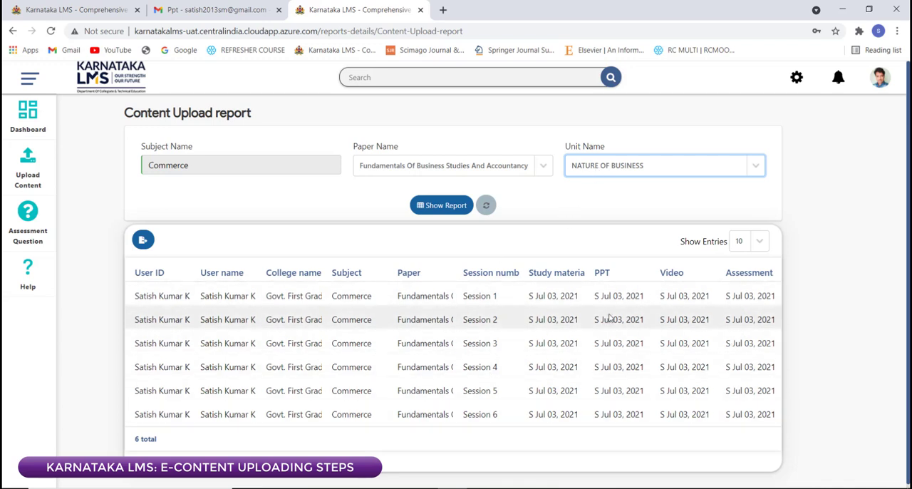
Step: Show the Content Upload report for the unit BUSINESS MANAGEMENT of the selected paper
{"action": "left_click", "coordinate": [759, 169]}
{"action": "left_click", "coordinate": [601, 200]}
{"action": "left_click", "coordinate": [440, 206]}
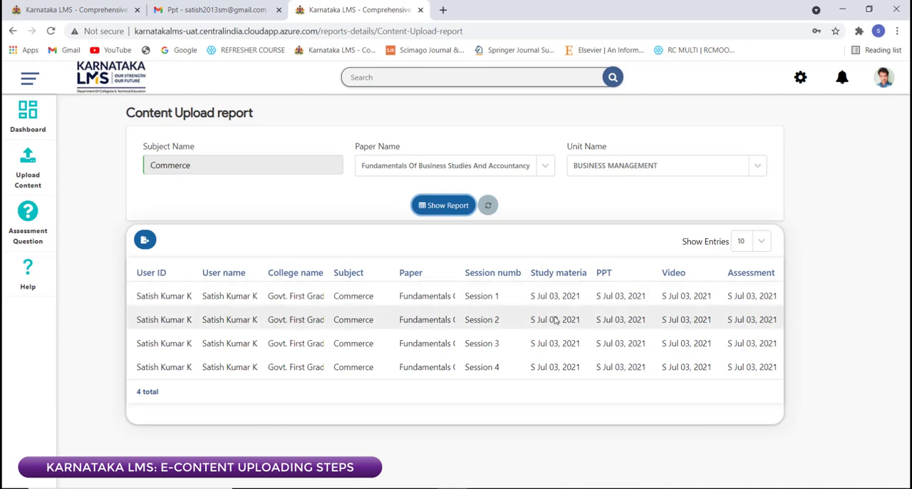
Step: Switch the report's unit to BOOK-KEEPING AND ACCOUNTANCY and show the Content Upload report for it
{"action": "left_click", "coordinate": [667, 171]}
{"action": "left_click", "coordinate": [653, 212]}
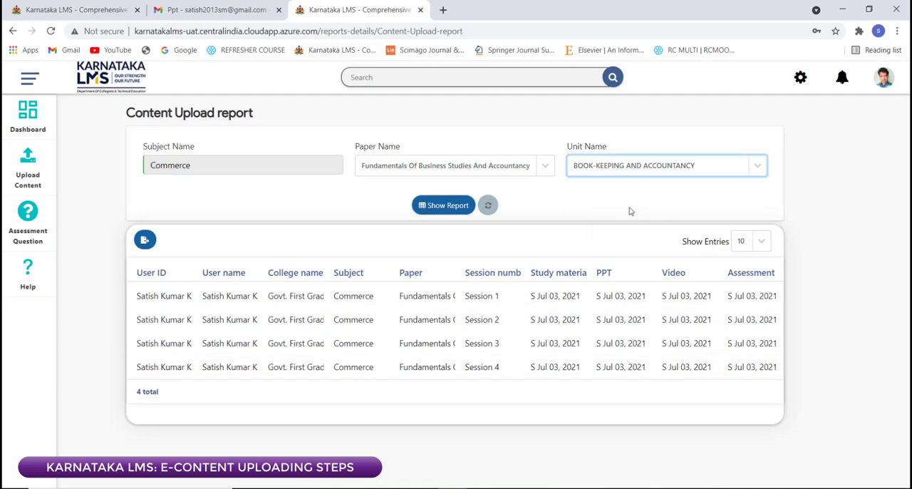
{"action": "left_click", "coordinate": [467, 207]}
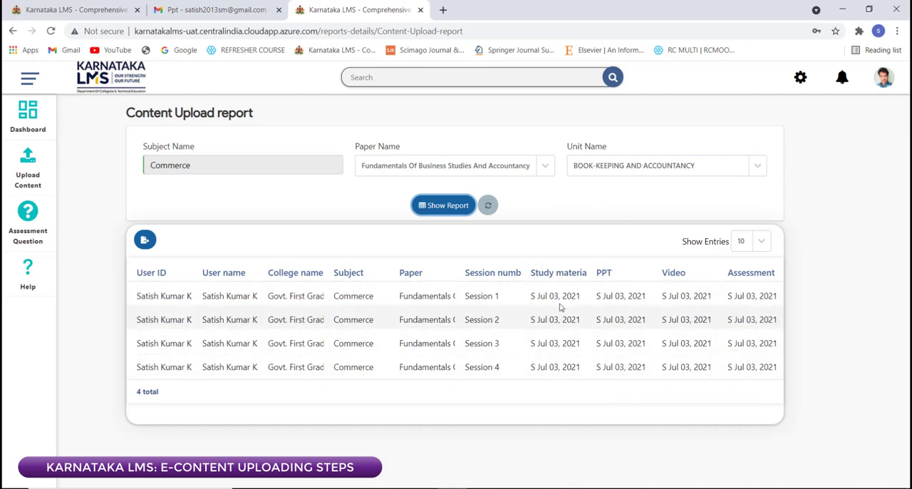
Step: Show the Content Upload report for the unit TRIAL BALANCE AND FINAL ACCOUNTS
{"action": "left_click", "coordinate": [634, 165]}
{"action": "left_click", "coordinate": [627, 230]}
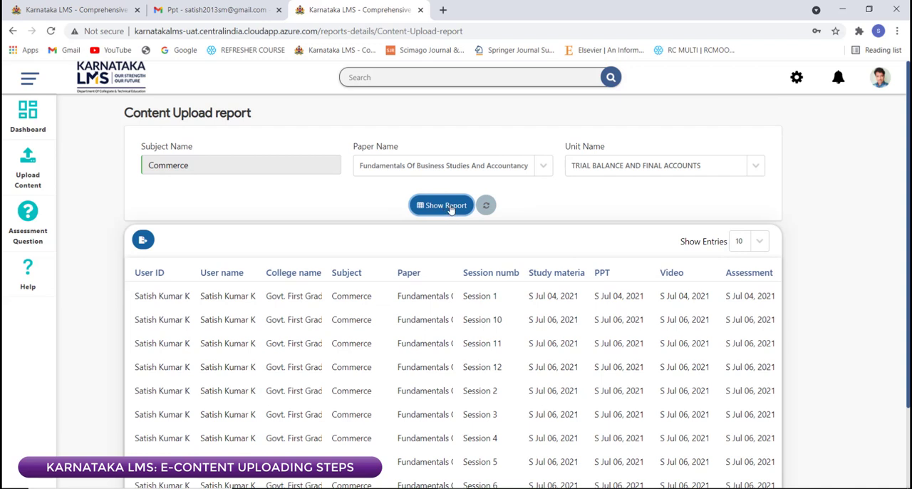
Step: Return to the administration reports and reopen the Content Upload report for moderator with blank paper and unit selections
{"action": "left_click", "coordinate": [797, 77]}
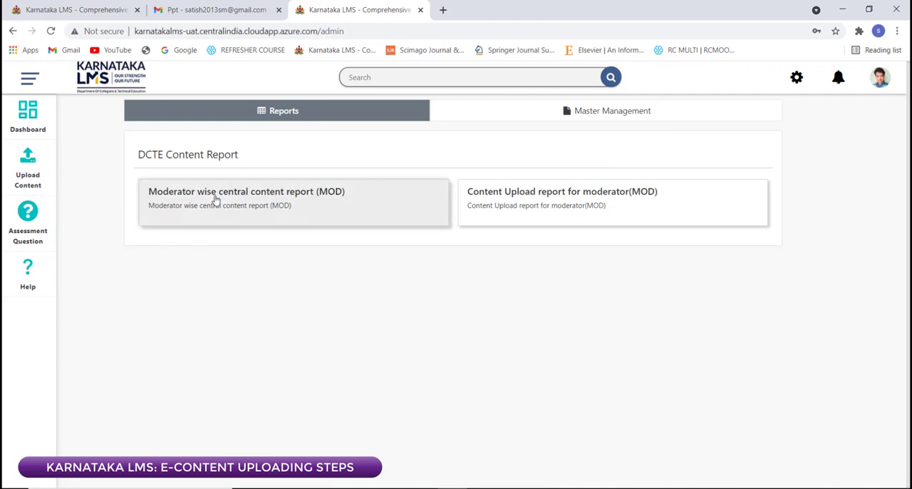
{"action": "left_click", "coordinate": [482, 208]}
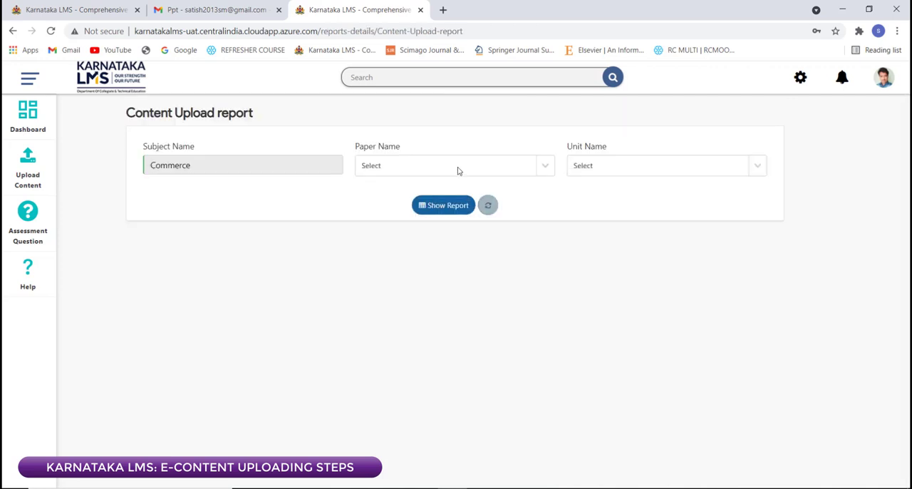